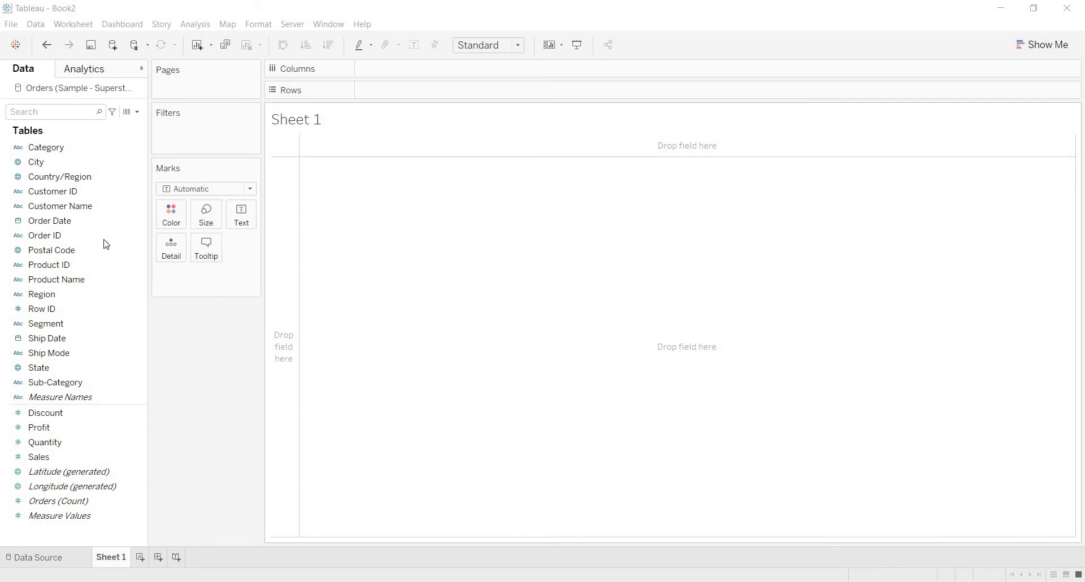
click(83, 226)
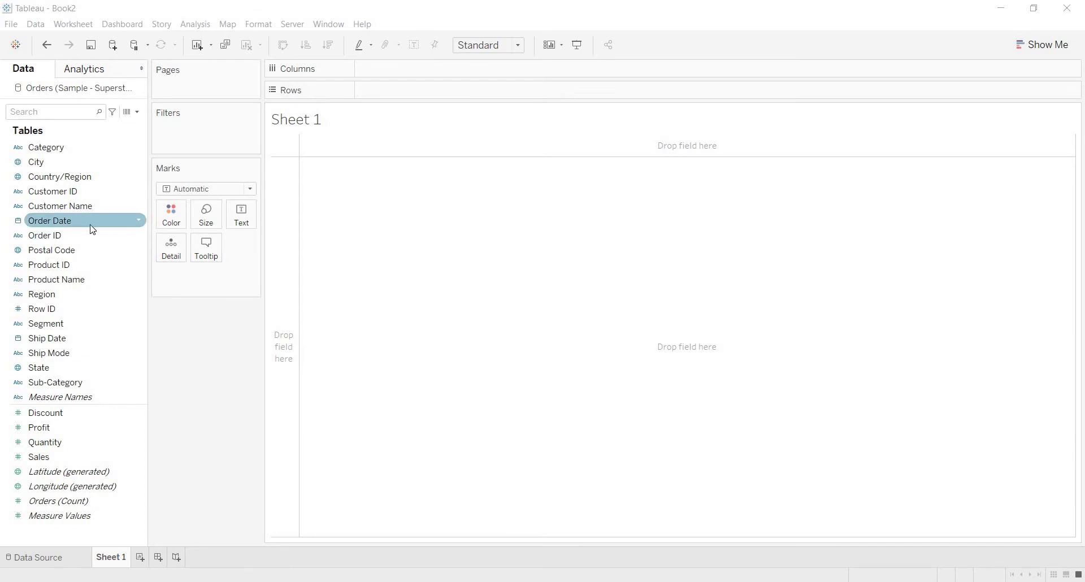
click(93, 235)
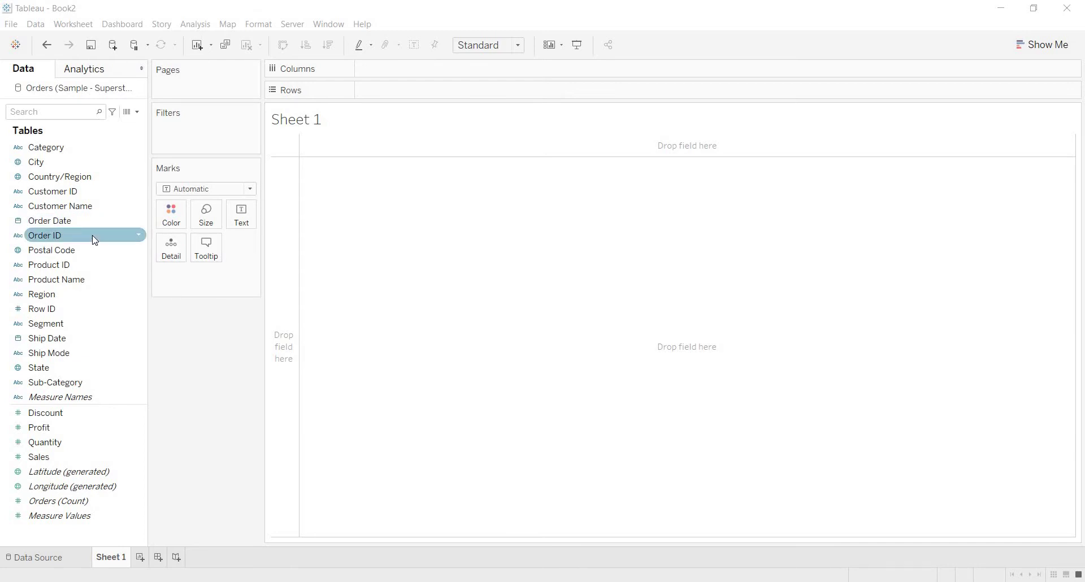
click(106, 212)
click(107, 226)
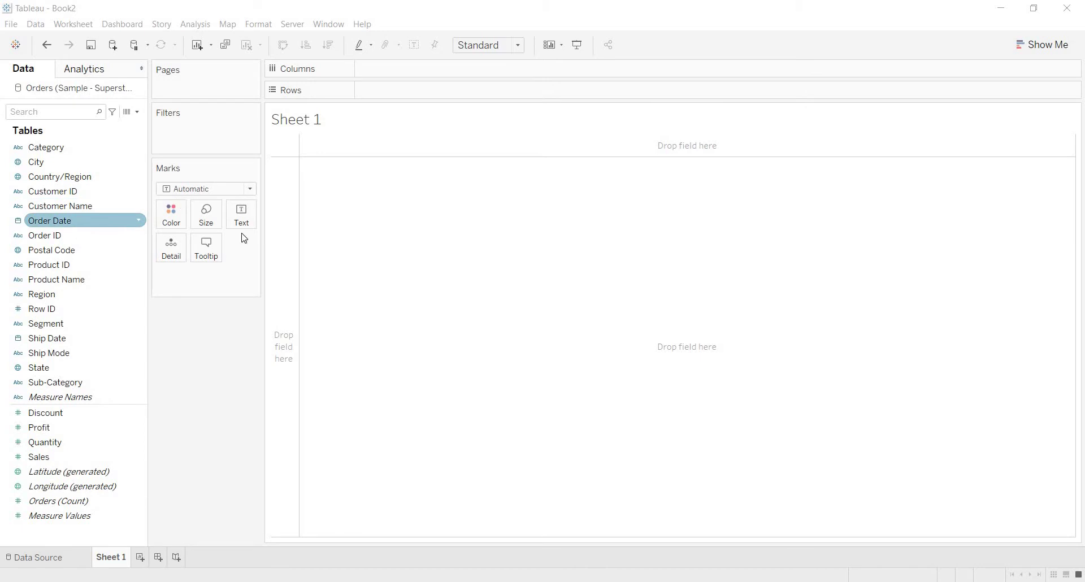
click(255, 399)
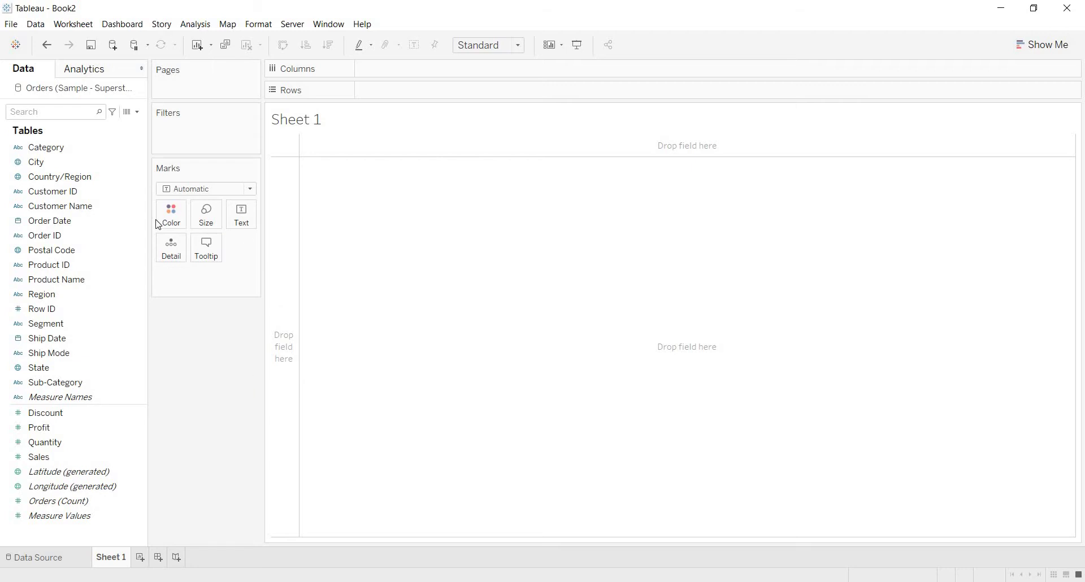
Step: Create a custom date from Order Date with Months as the detail, keeping it as a date value
click(97, 226)
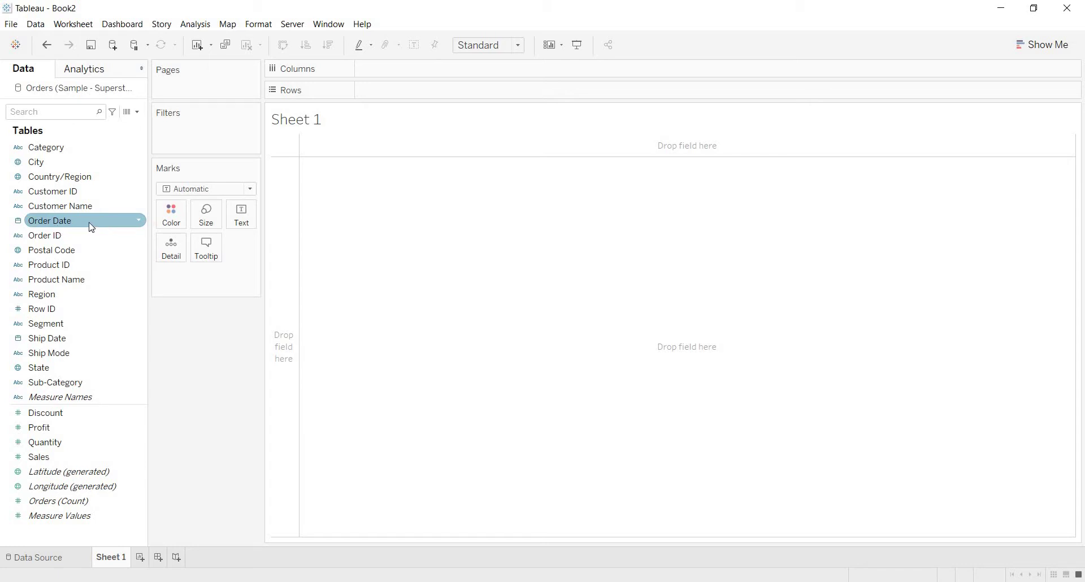
right_click(92, 226)
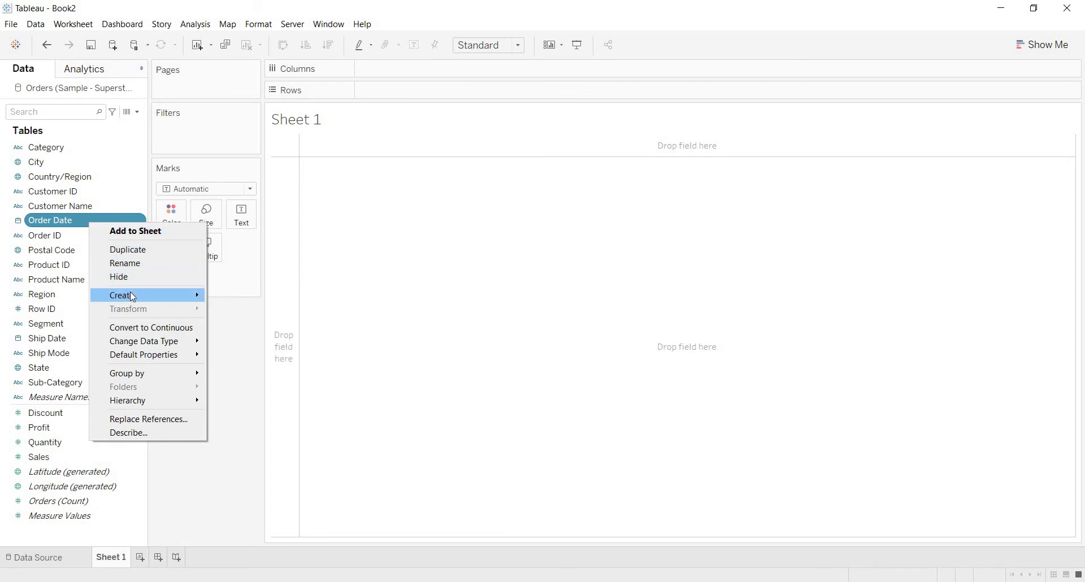
mouse_move(130, 293)
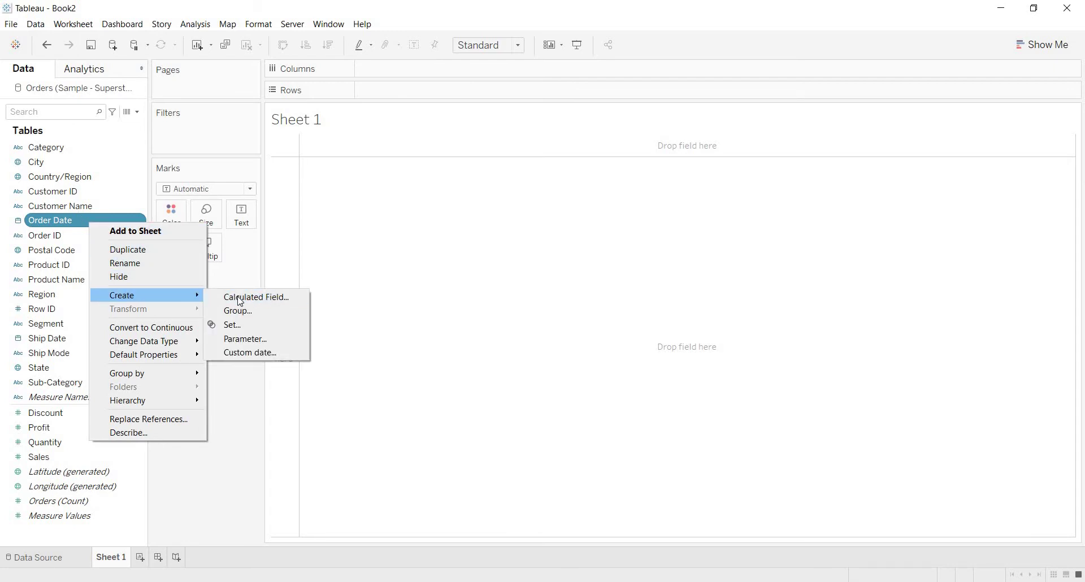
click(248, 353)
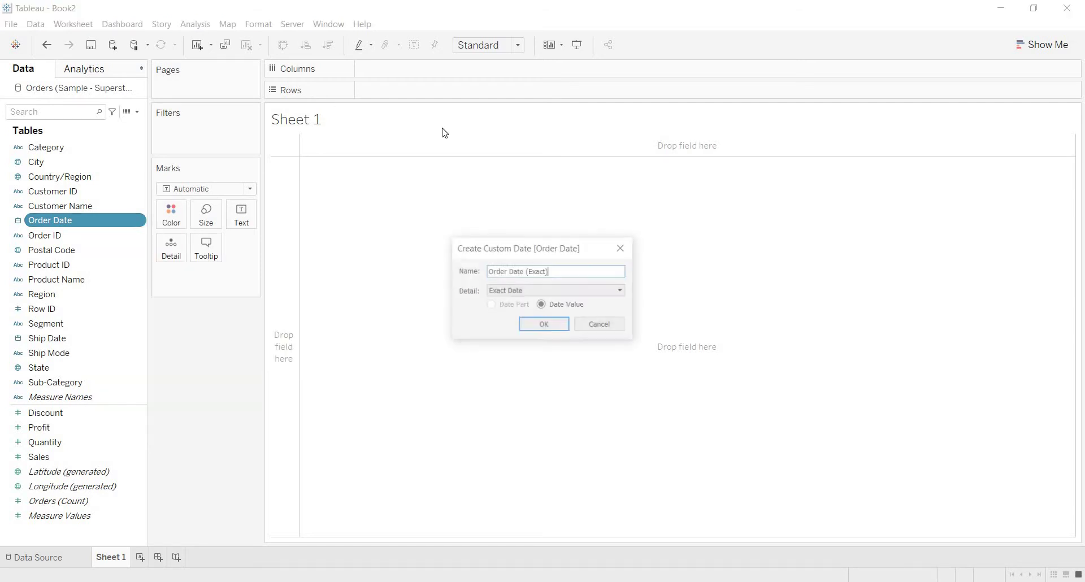
click(576, 292)
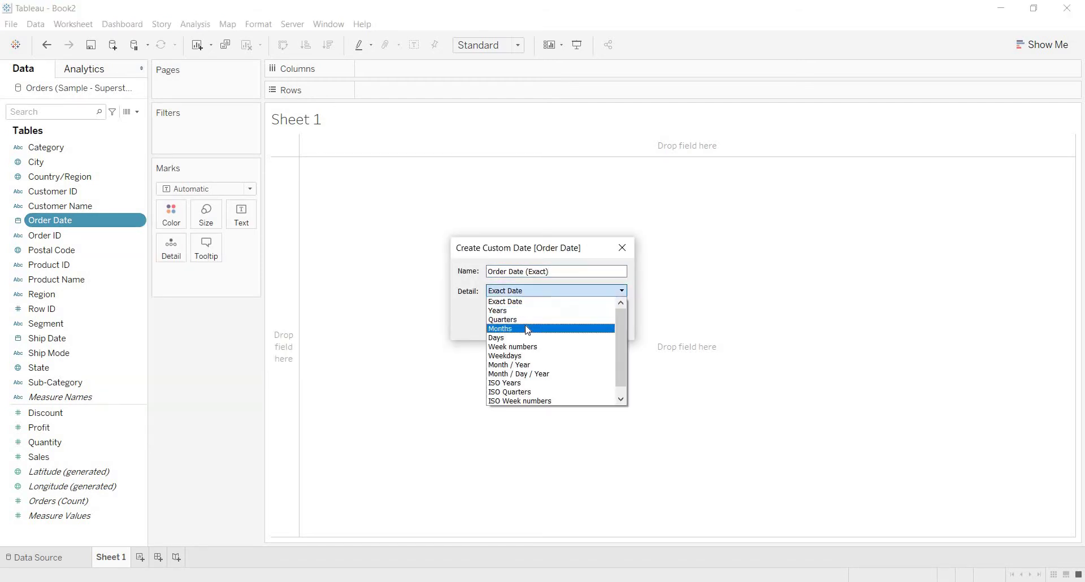
click(527, 329)
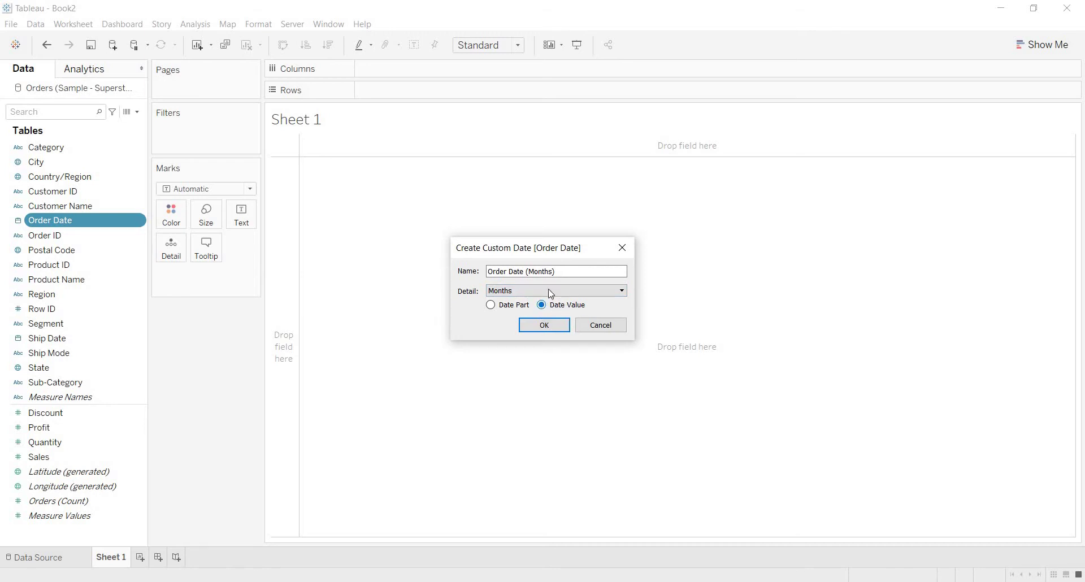
click(546, 327)
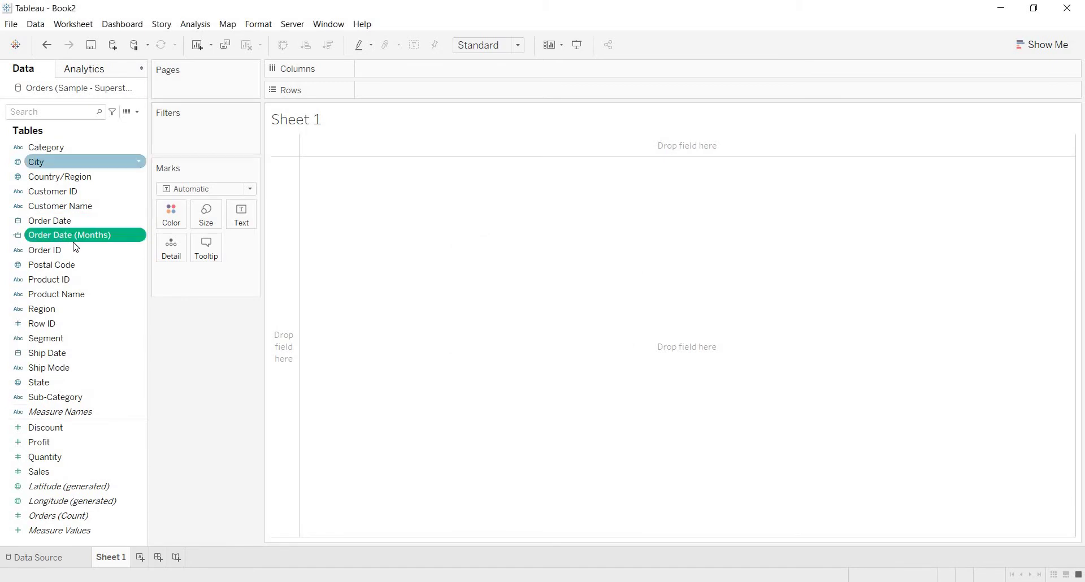
Step: Convert the Order Date (Months) field to discrete and place it on Rows
right_click(108, 239)
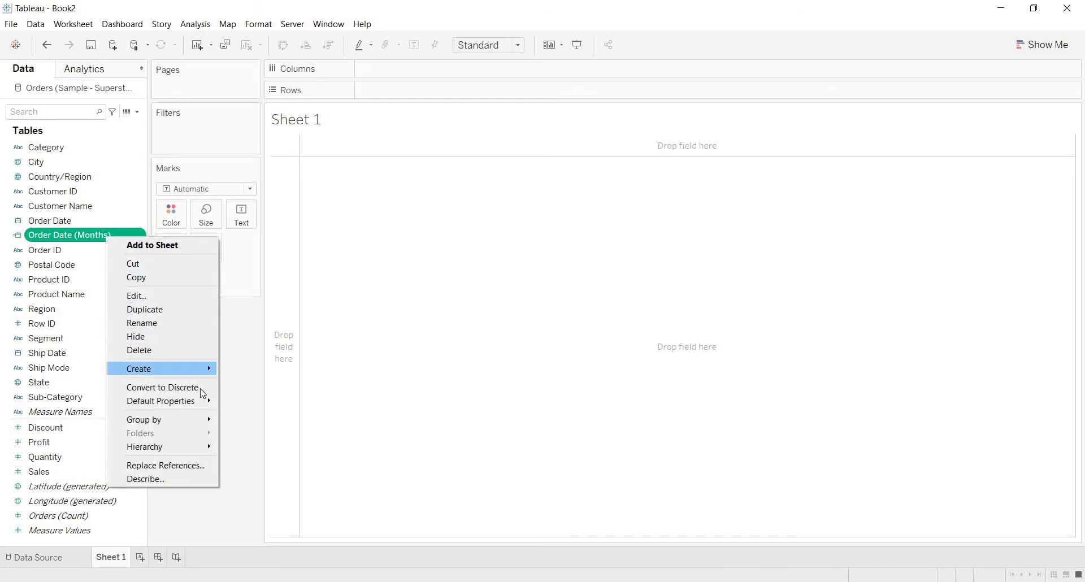
click(170, 388)
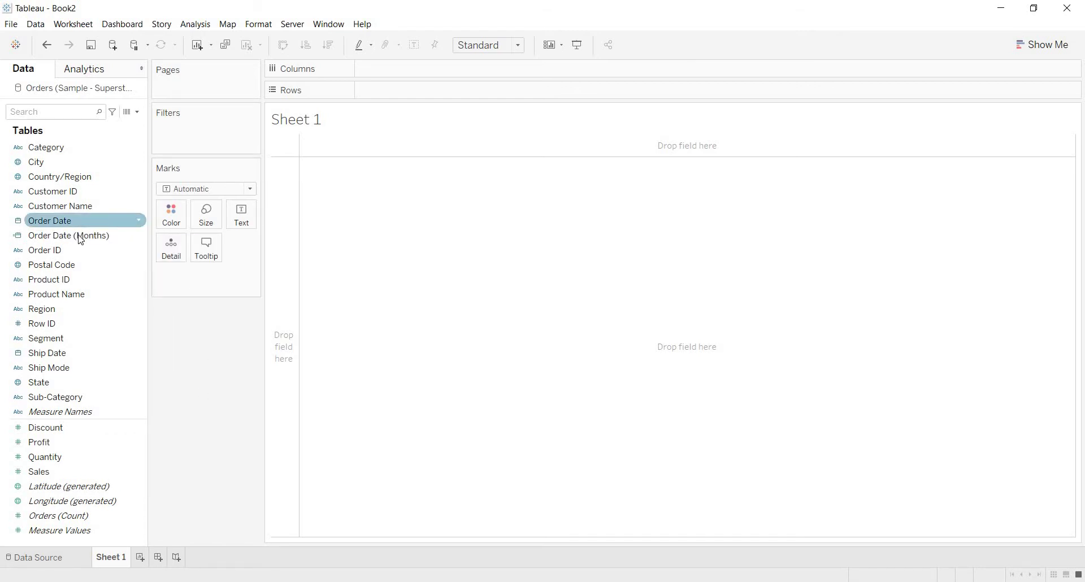
mouse_move(81, 239)
mouse_down()
mouse_move(213, 229)
mouse_move(451, 94)
mouse_up()
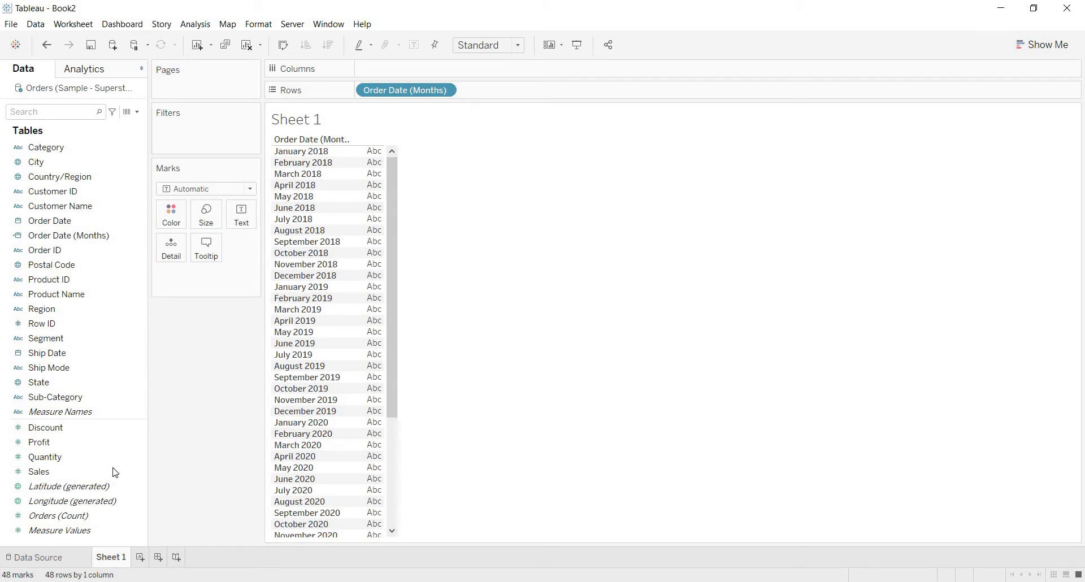
Step: Start a new calculated field named datediff, moving its editor clear of the upper rows of the sheet
click(138, 112)
key(Return)
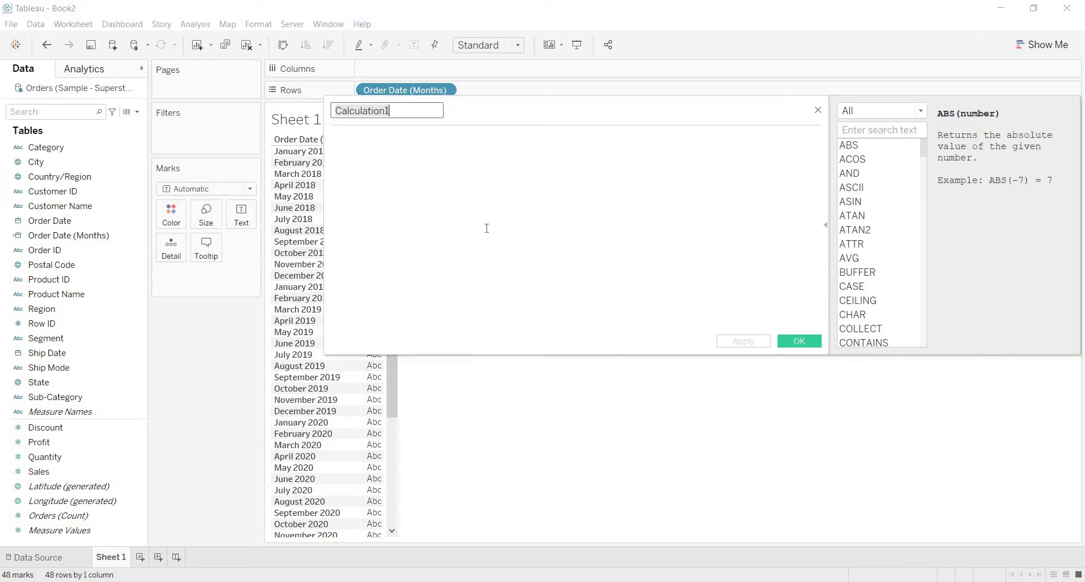
drag(552, 119, 556, 303)
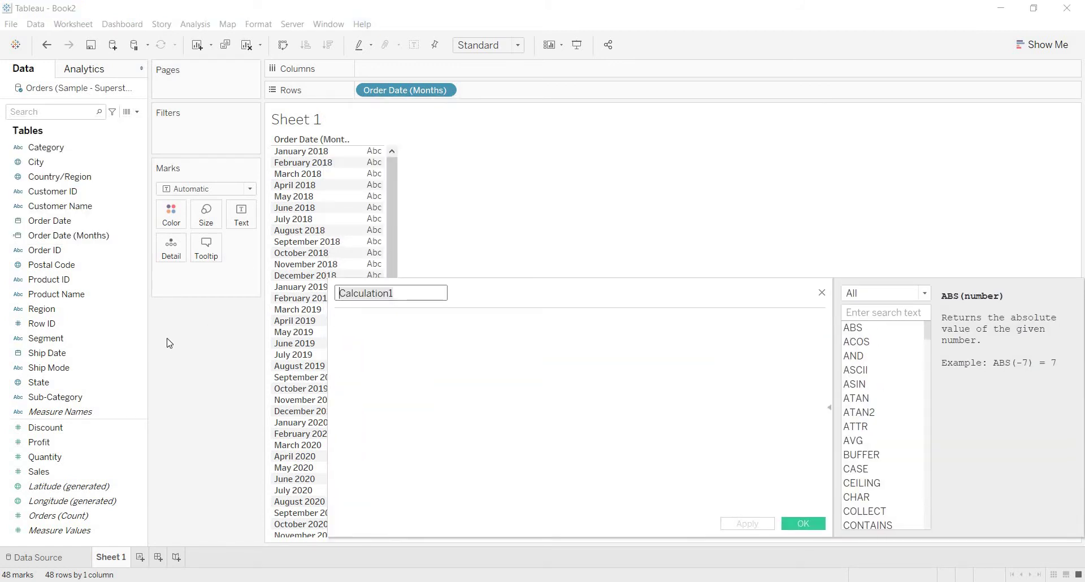
text(datediff)
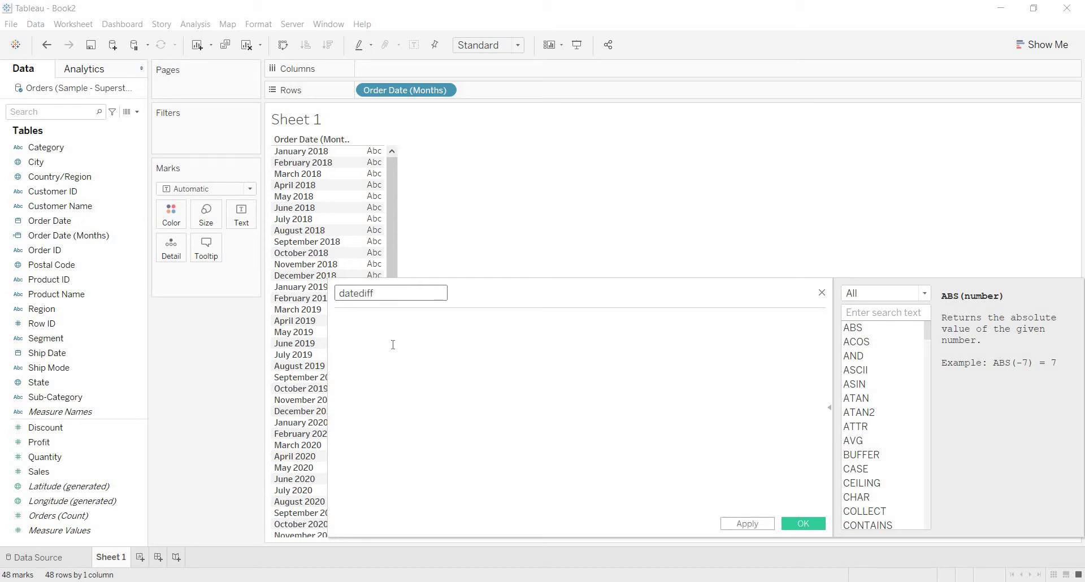
Step: Begin the datediff formula with the DATEDIFF function and 'month' as its date part
click(376, 336)
text(d)
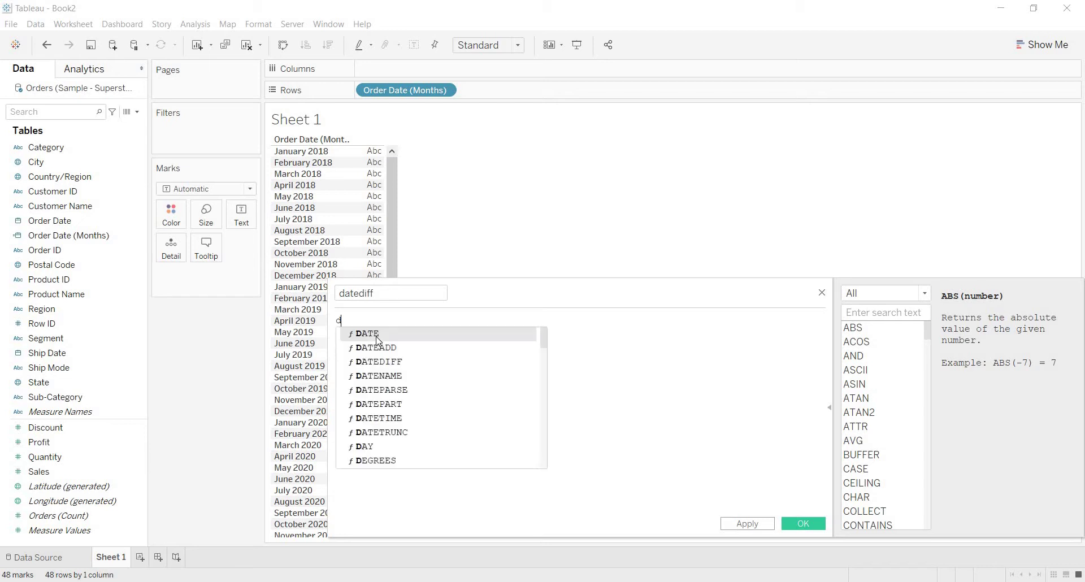
text(at)
double_click(399, 361)
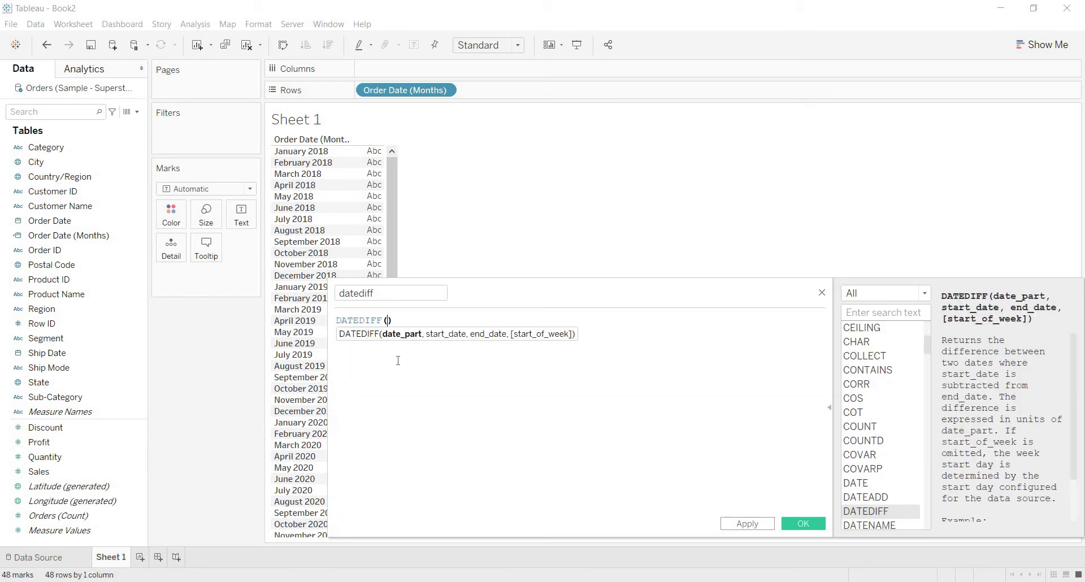
text(')
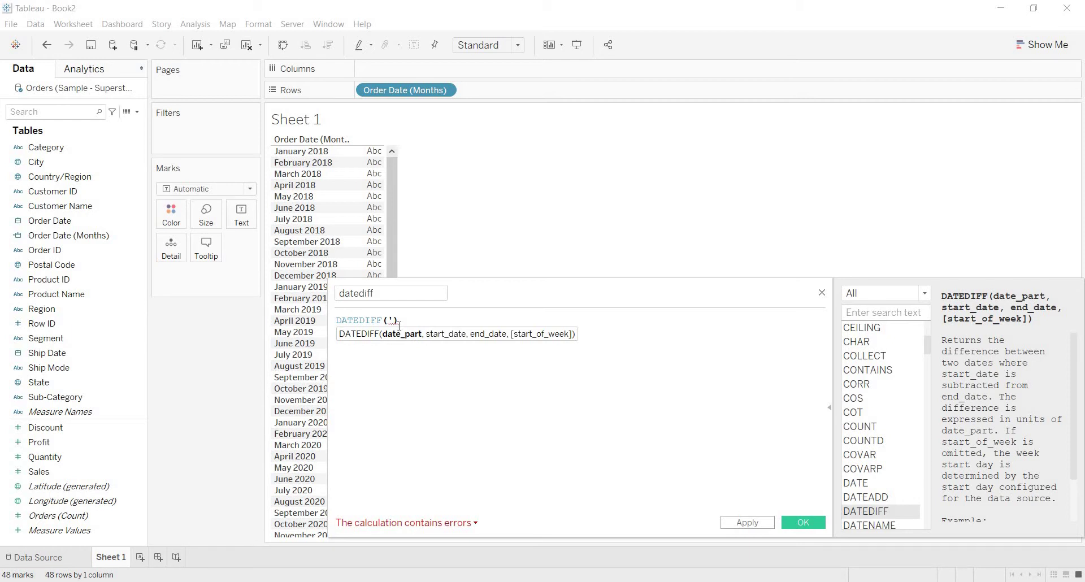
text(month)
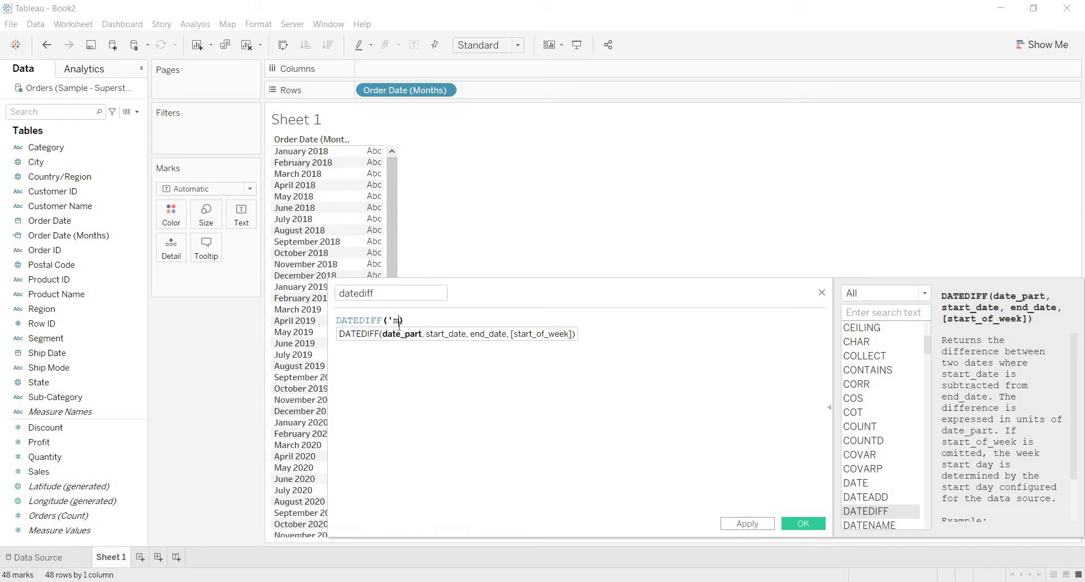
text(',)
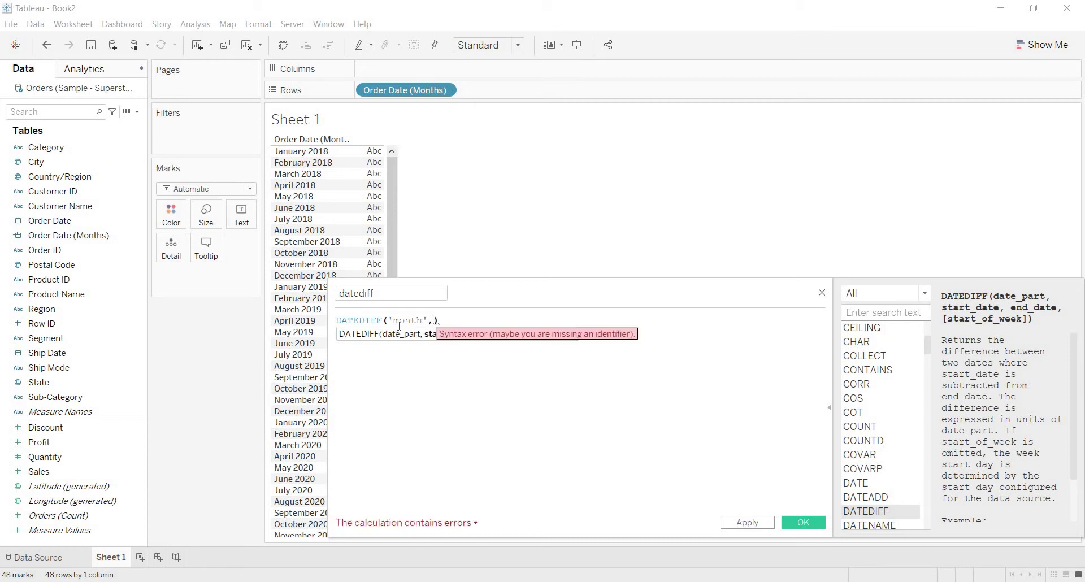
Step: Complete the formula with [Order Date (Months)] as start date and TODAY() as end date, and apply the calculation
text(or)
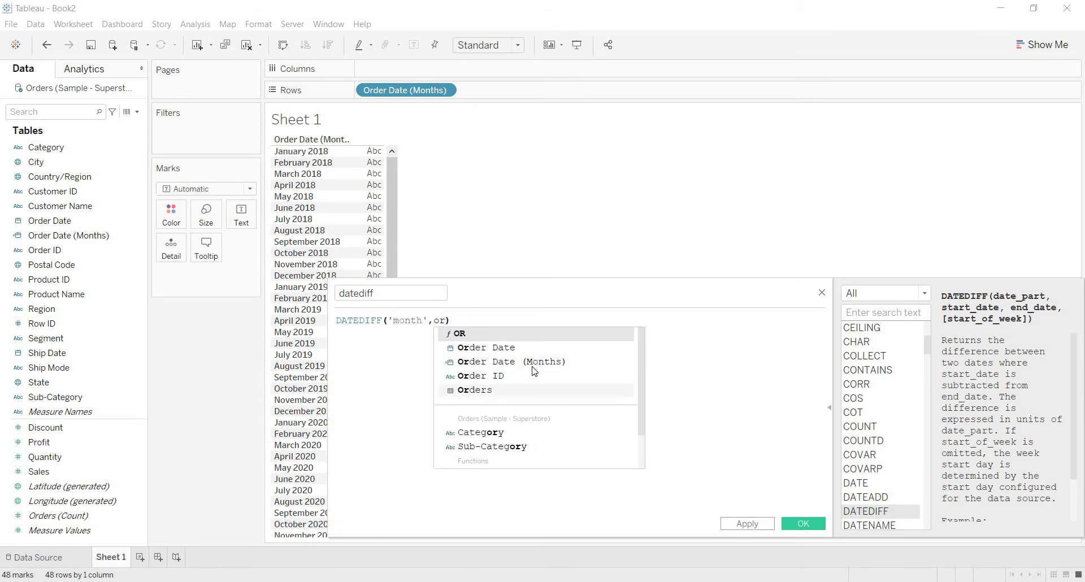
click(541, 362)
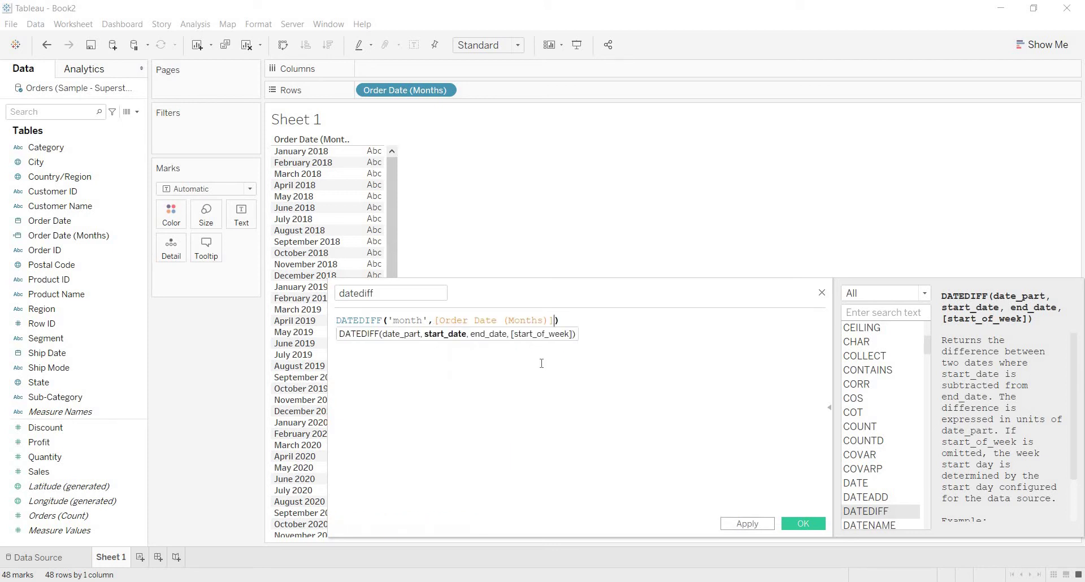
text(,)
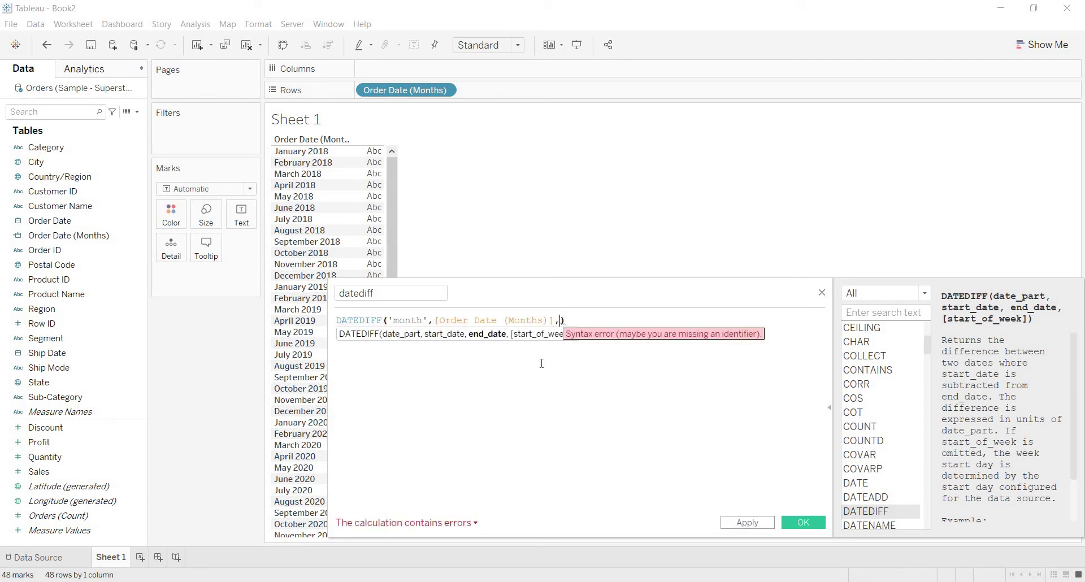
text(tod)
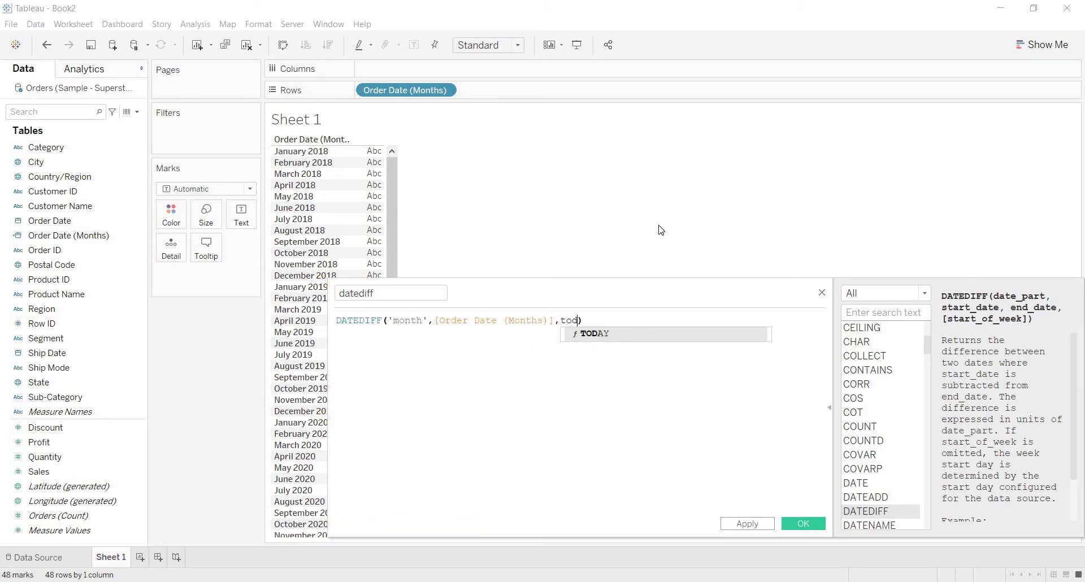
click(611, 334)
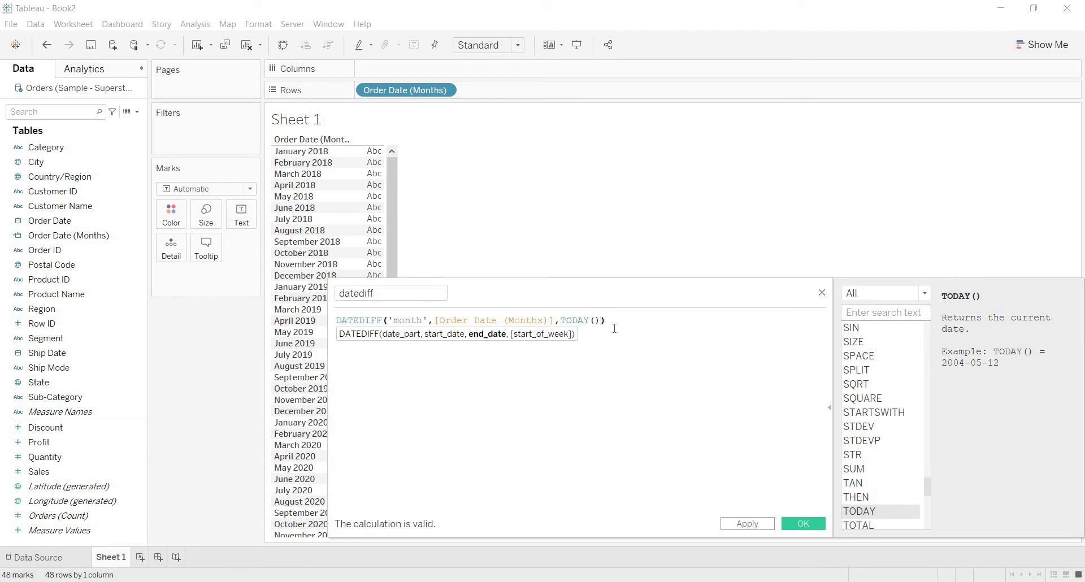
text())
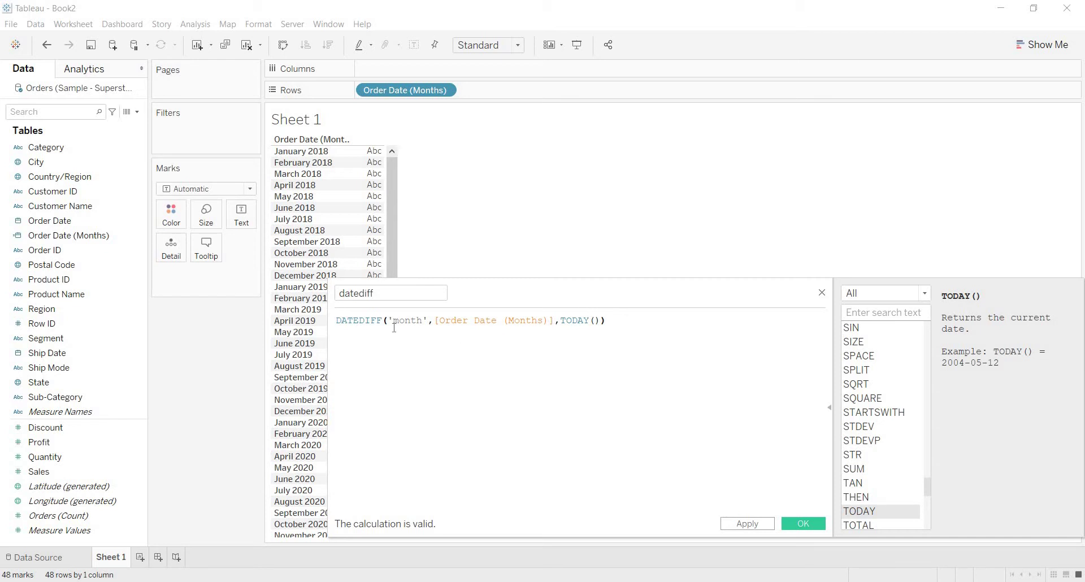
click(748, 523)
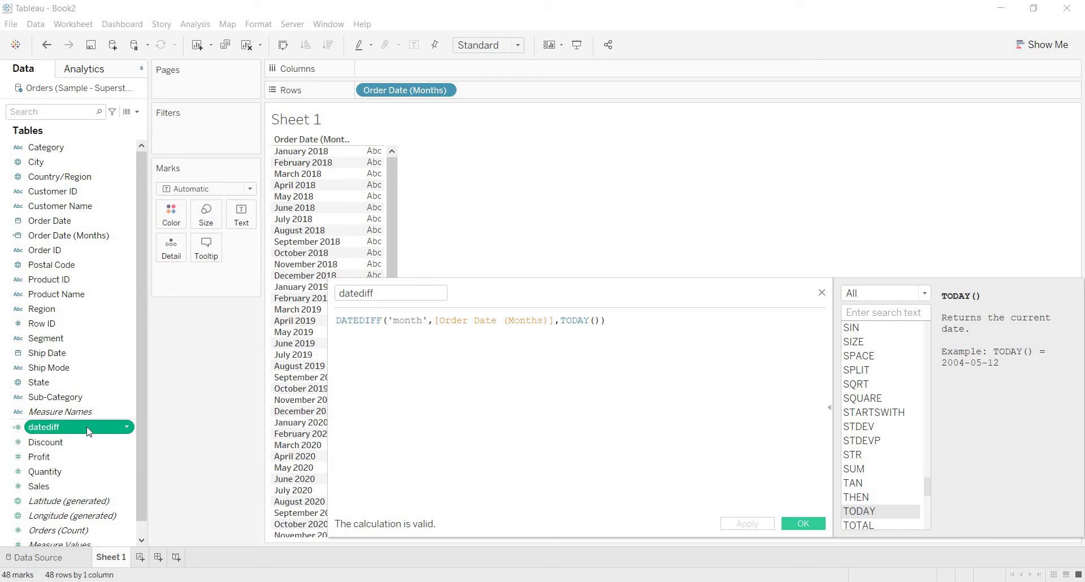
Step: Place datediff on Columns, show the marks as bars, and close the calculation editor
mouse_move(88, 432)
mouse_down()
mouse_move(398, 240)
mouse_move(449, 71)
mouse_up()
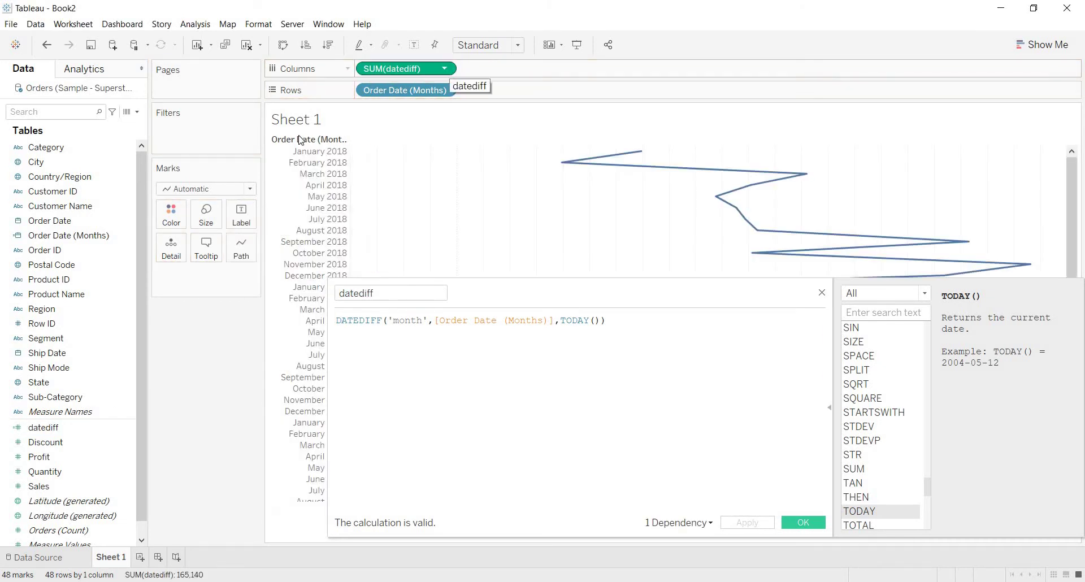
click(250, 190)
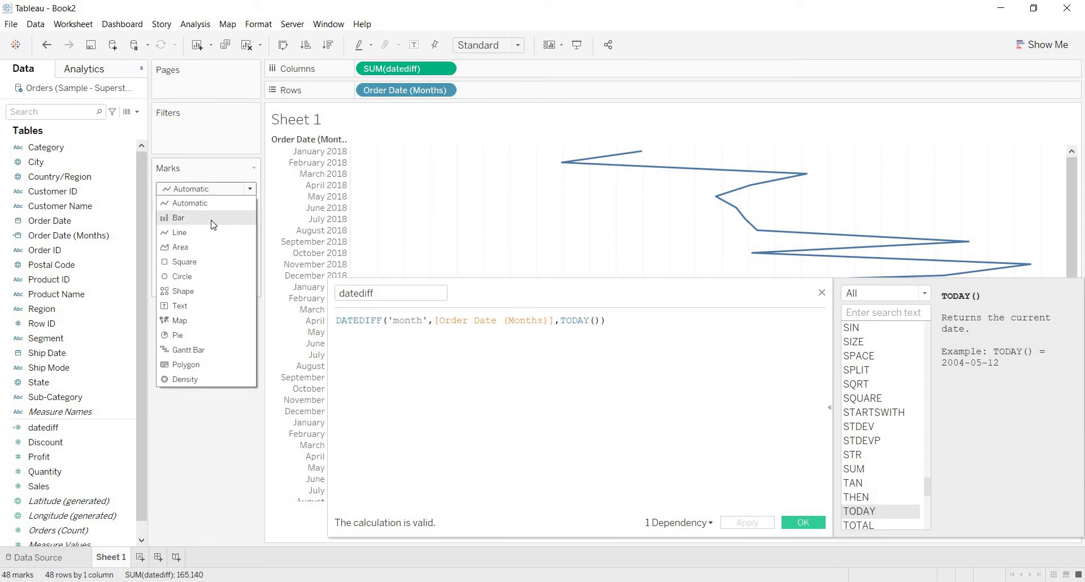
click(214, 224)
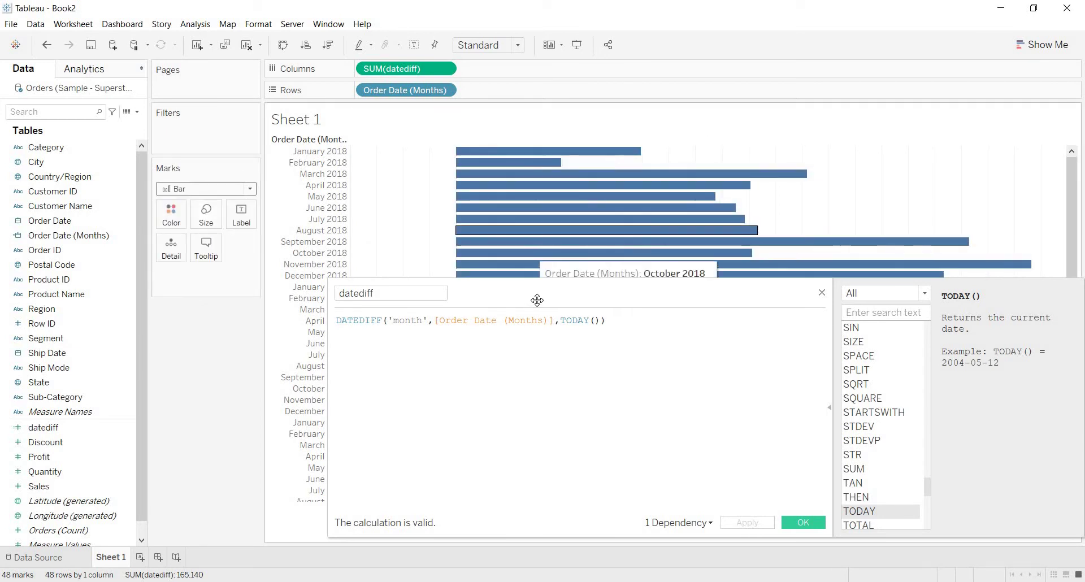
drag(621, 222, 627, 174)
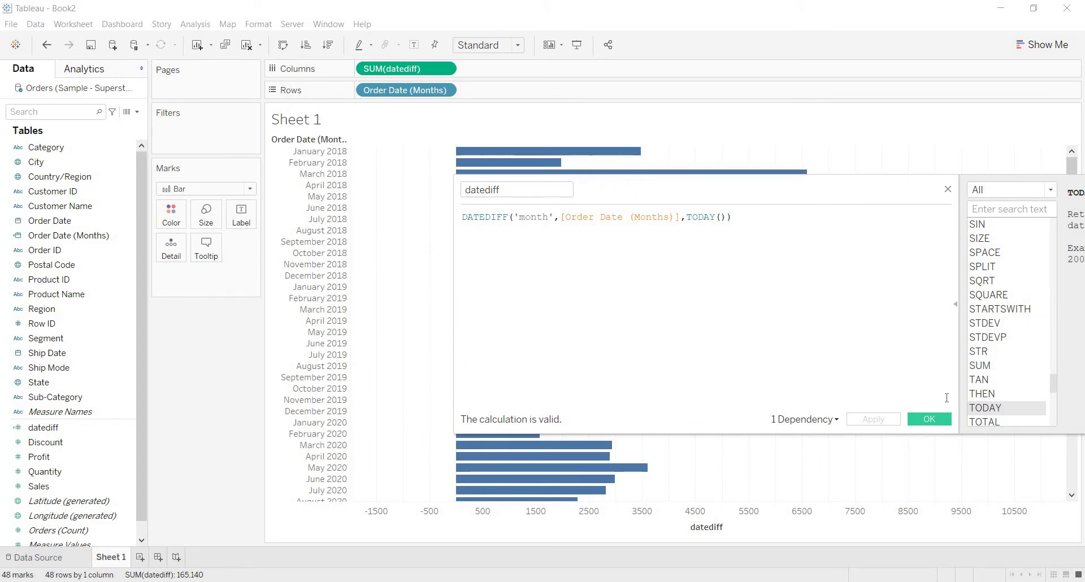
click(928, 419)
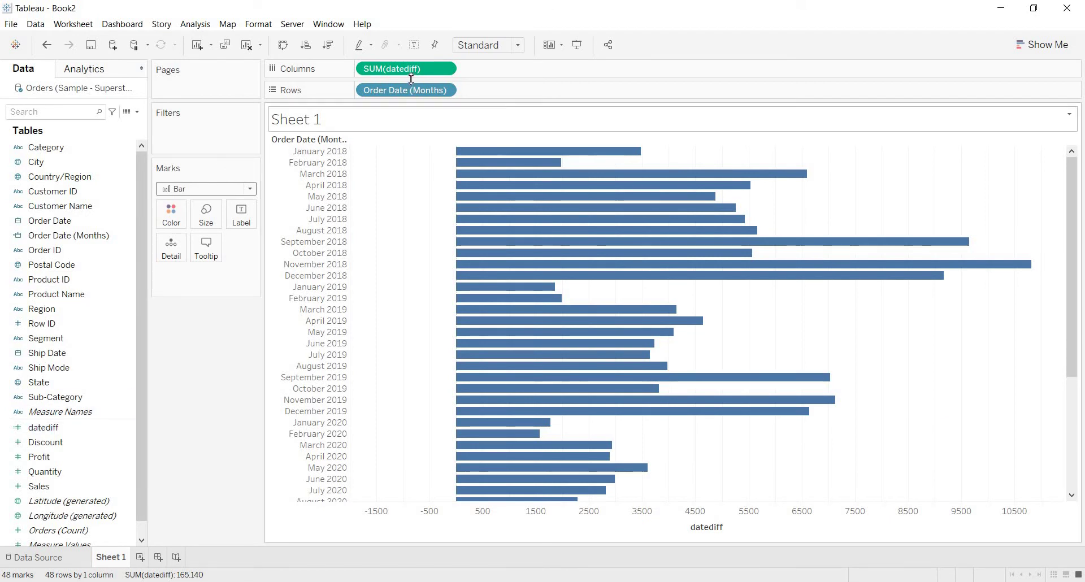
Step: Convert datediff on Columns to a discrete dimension and move it to the mark labels beside each order month
click(446, 69)
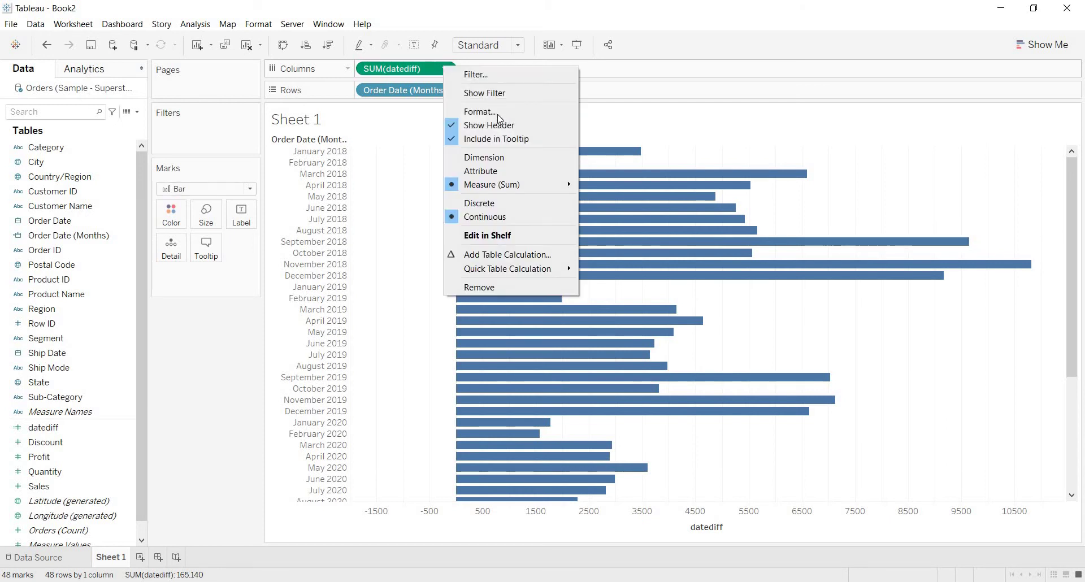
click(507, 159)
click(444, 70)
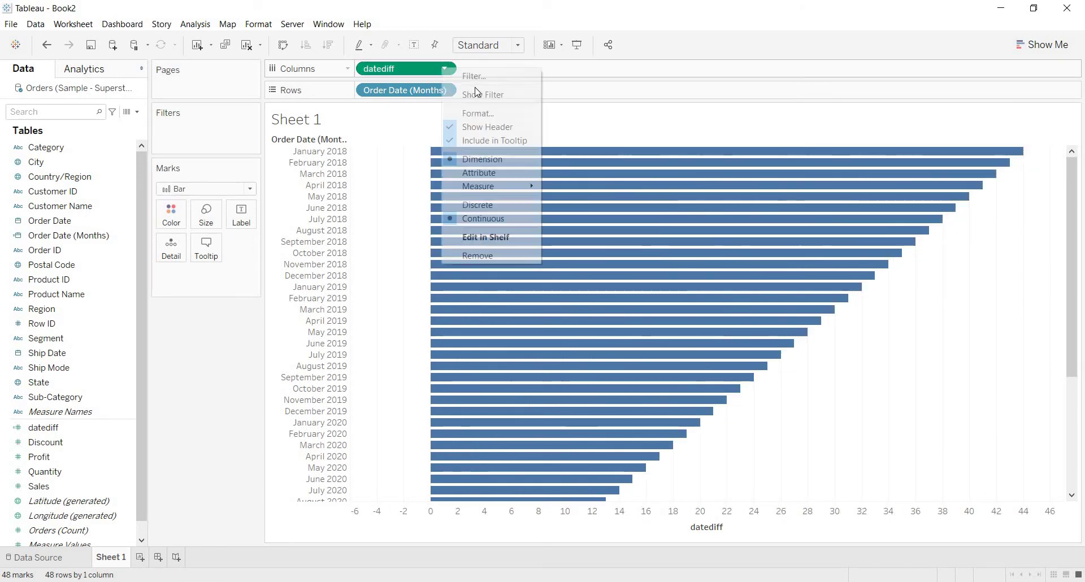
click(491, 205)
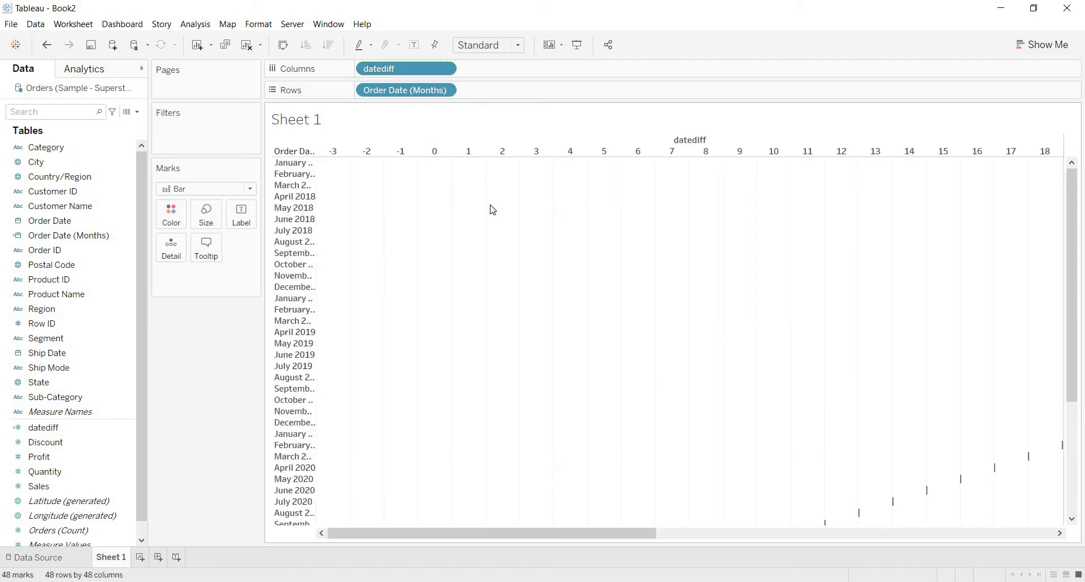
drag(305, 131, 254, 220)
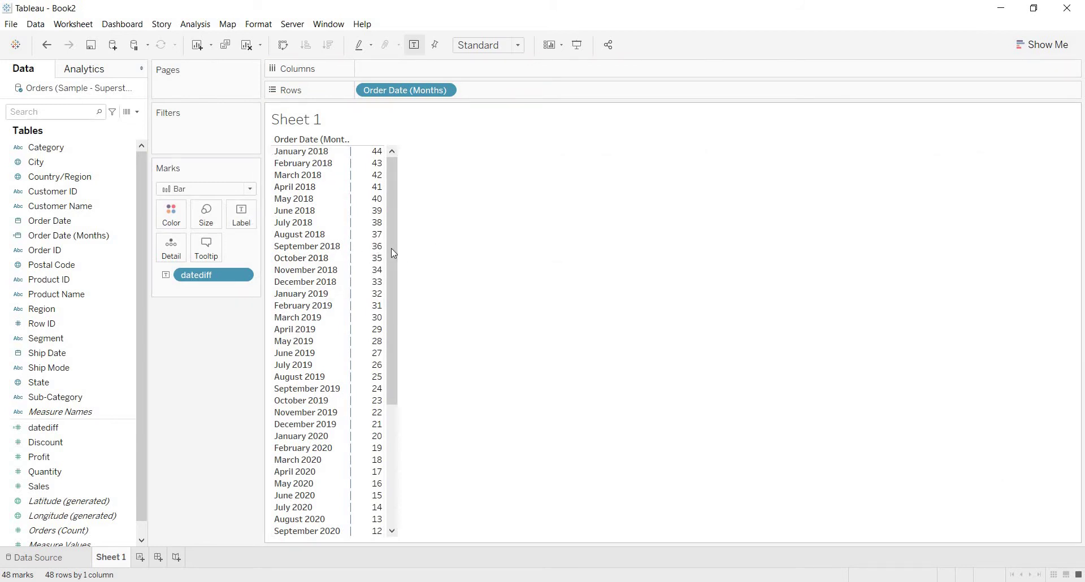
Step: Review the datediff formula and examine the labelled month differences across the full list of order months
click(90, 428)
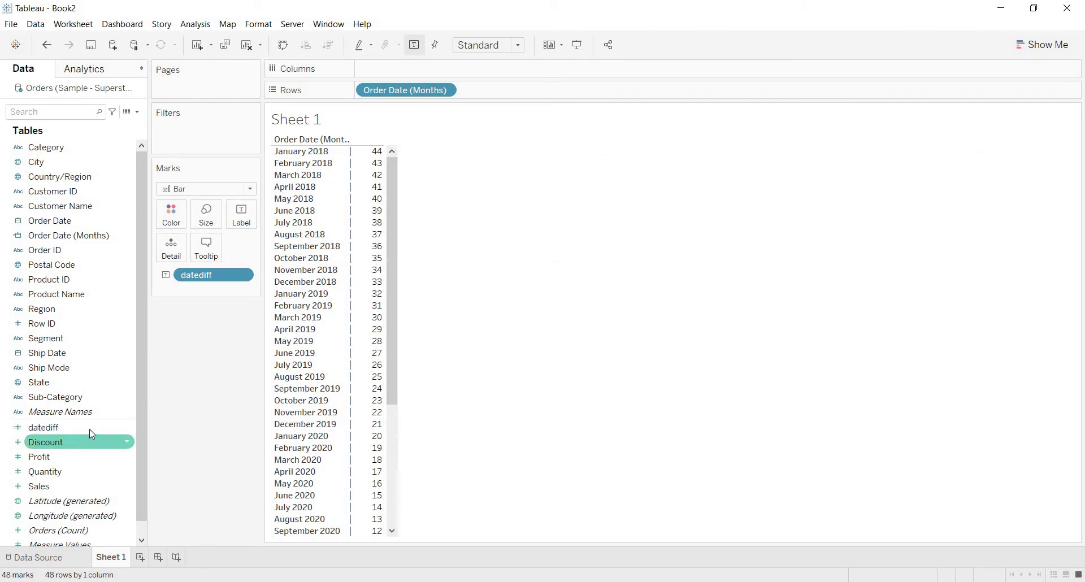
right_click(91, 429)
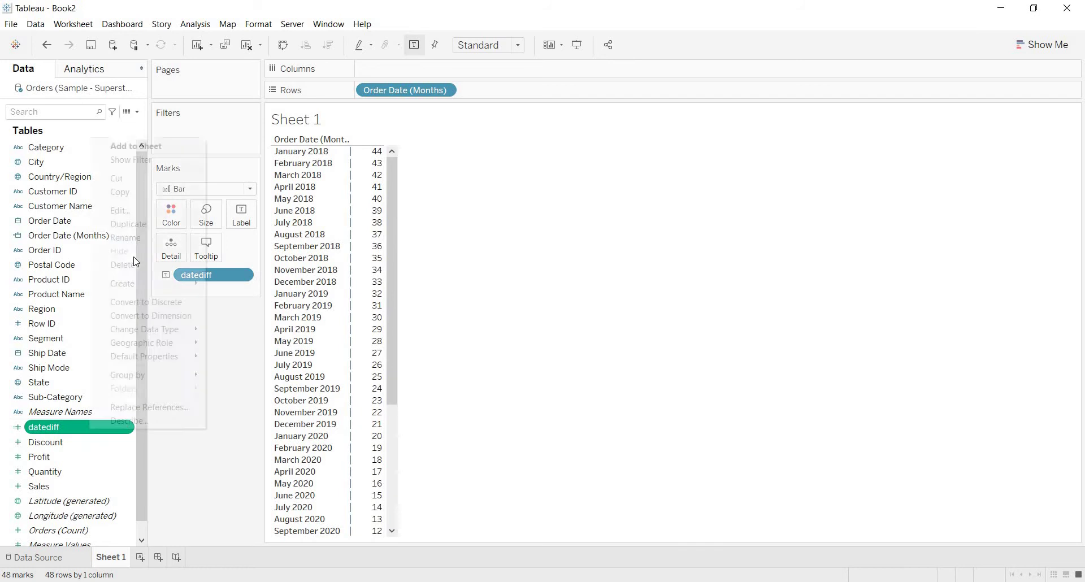
click(157, 209)
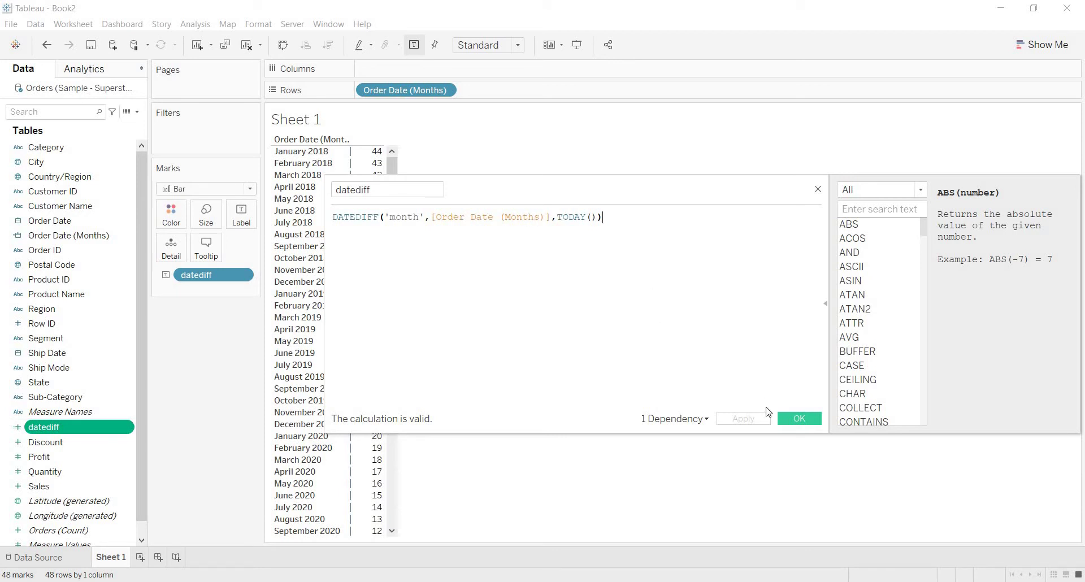
click(794, 421)
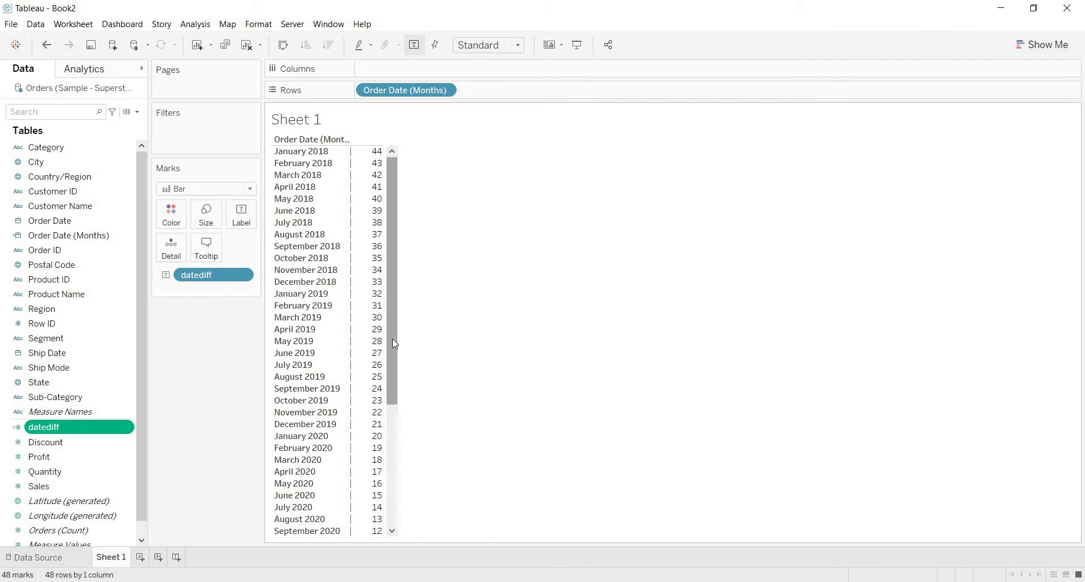
drag(392, 338, 370, 502)
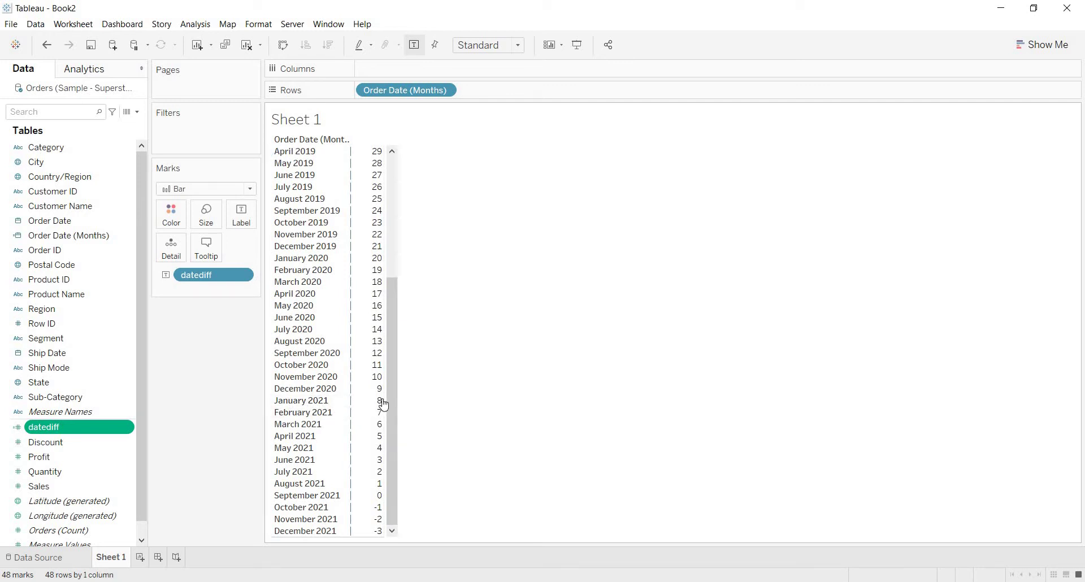
mouse_move(384, 405)
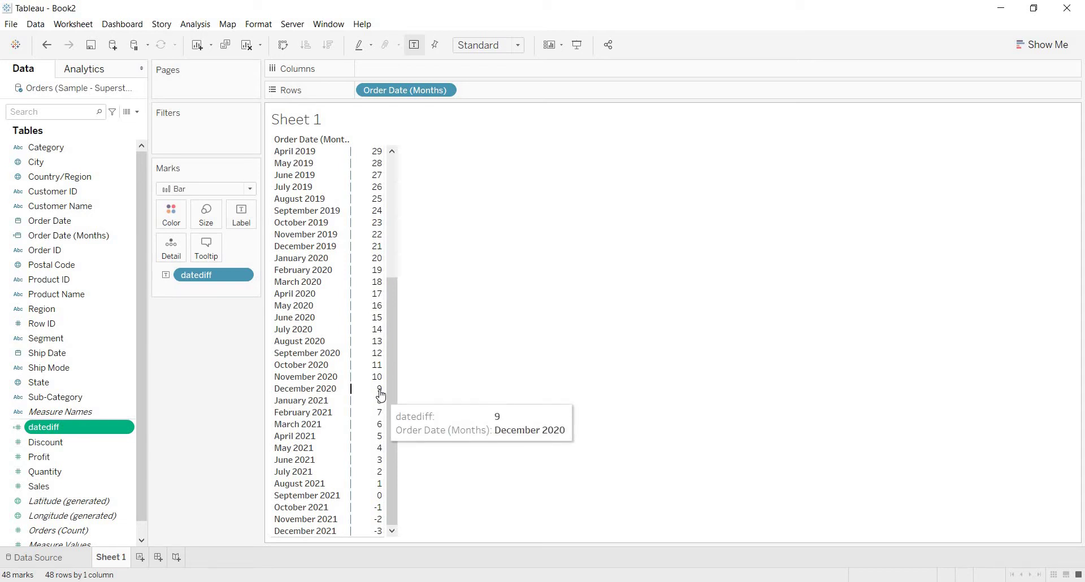
drag(396, 373, 365, 148)
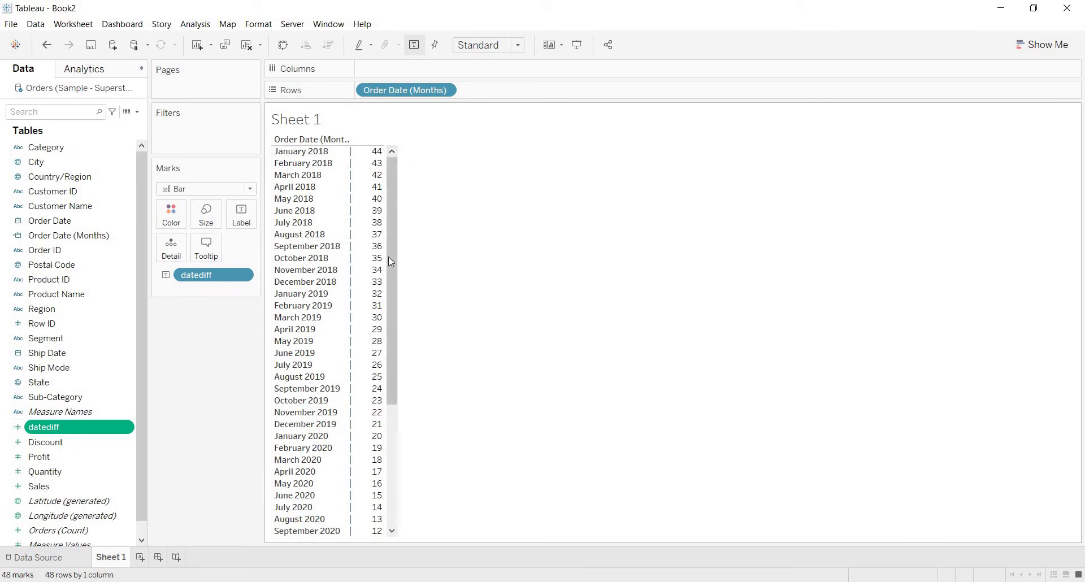
scroll(389, 375, down, 5)
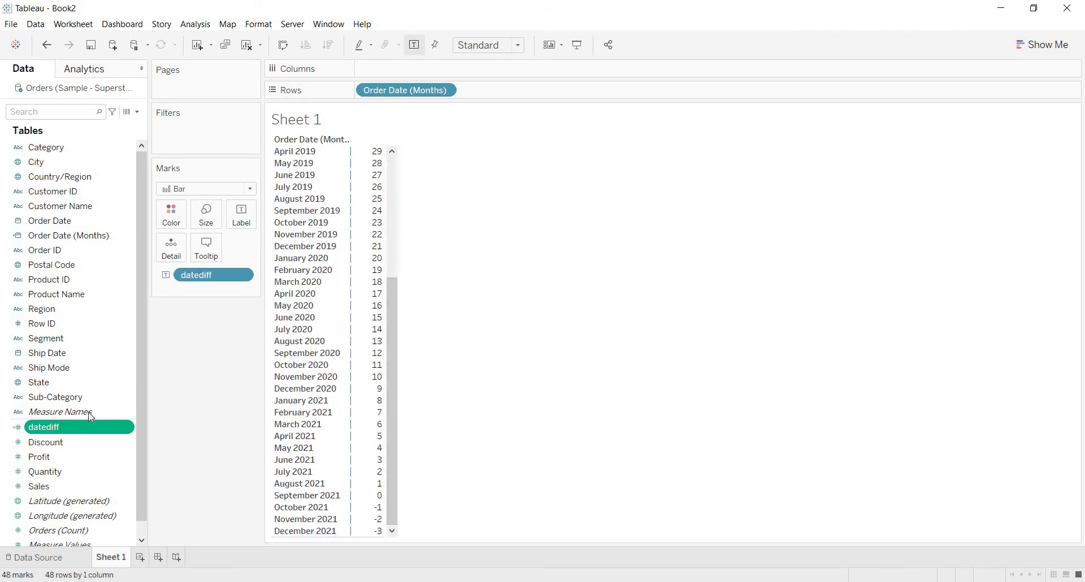
Step: Edit the datediff calculation by appending <=12 to the DATEDIFF expression, and apply the change
right_click(79, 432)
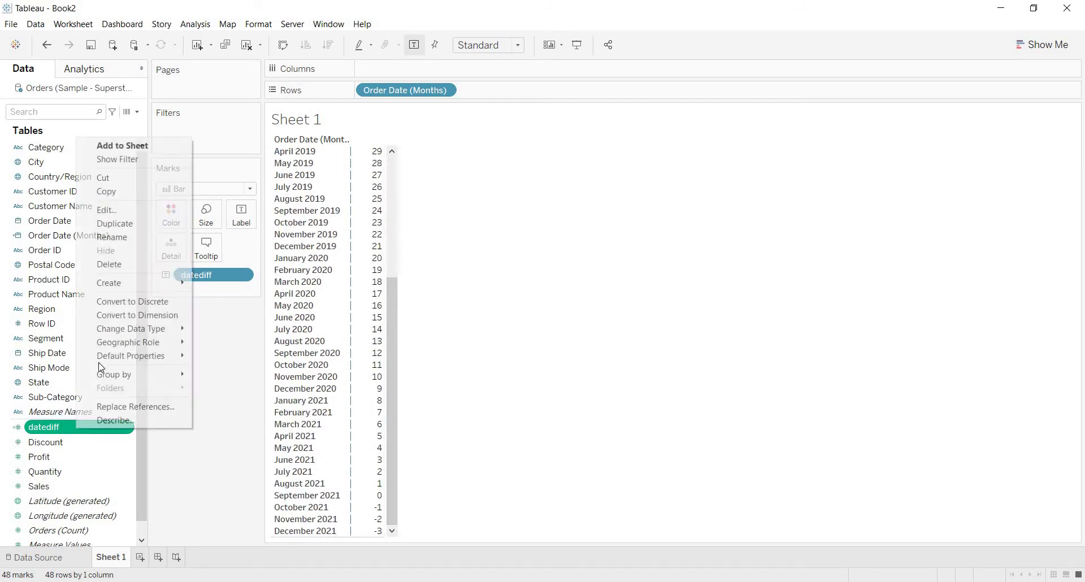
click(140, 210)
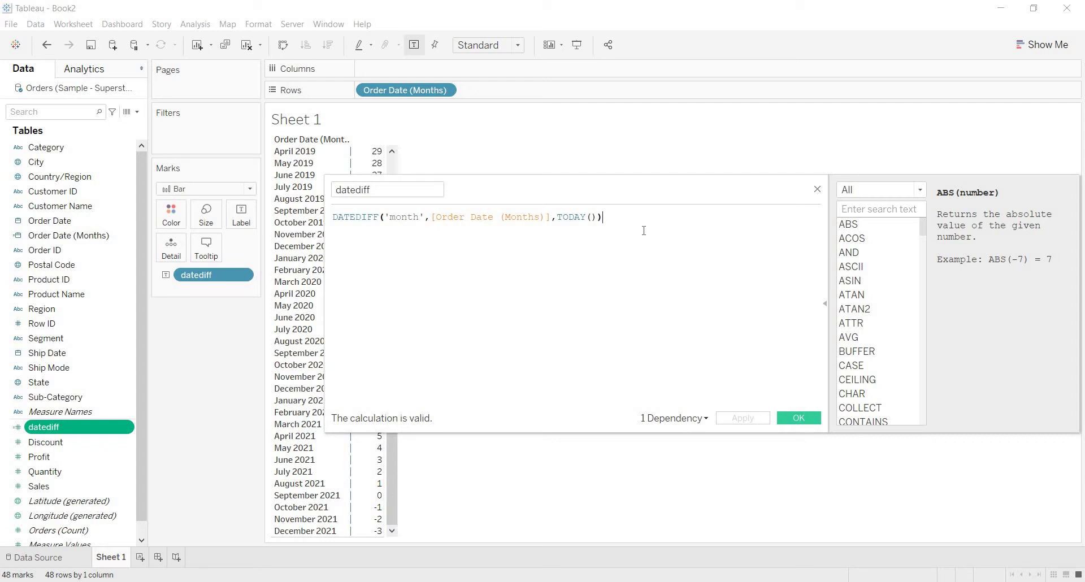
text(<)
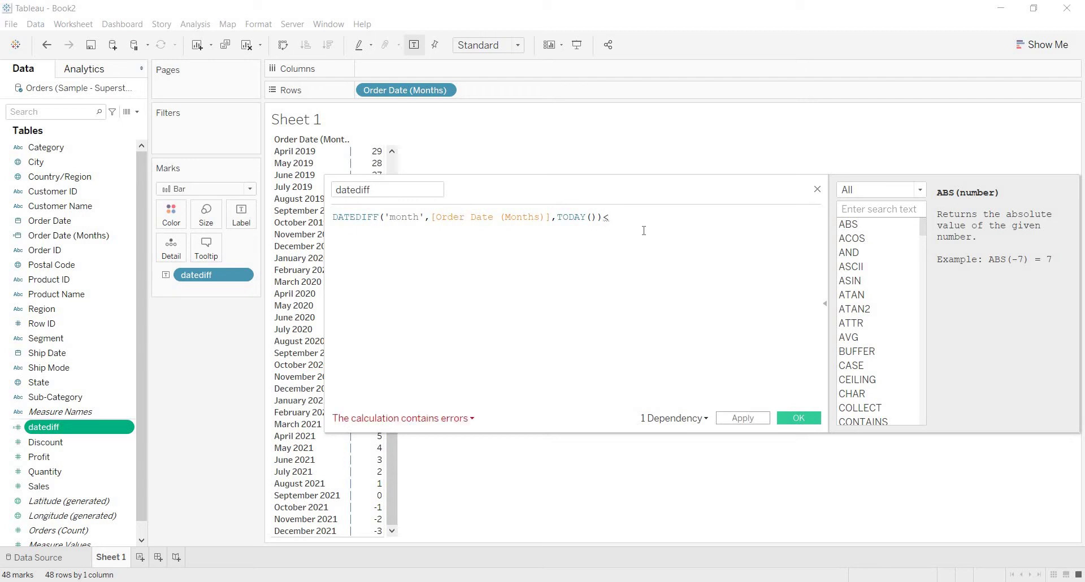
text(=12)
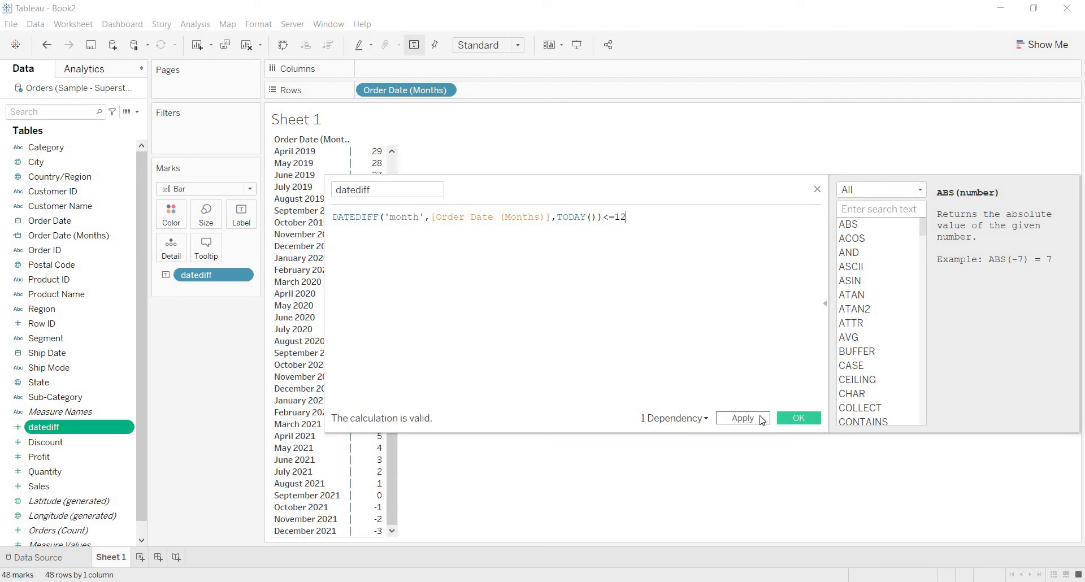
click(742, 418)
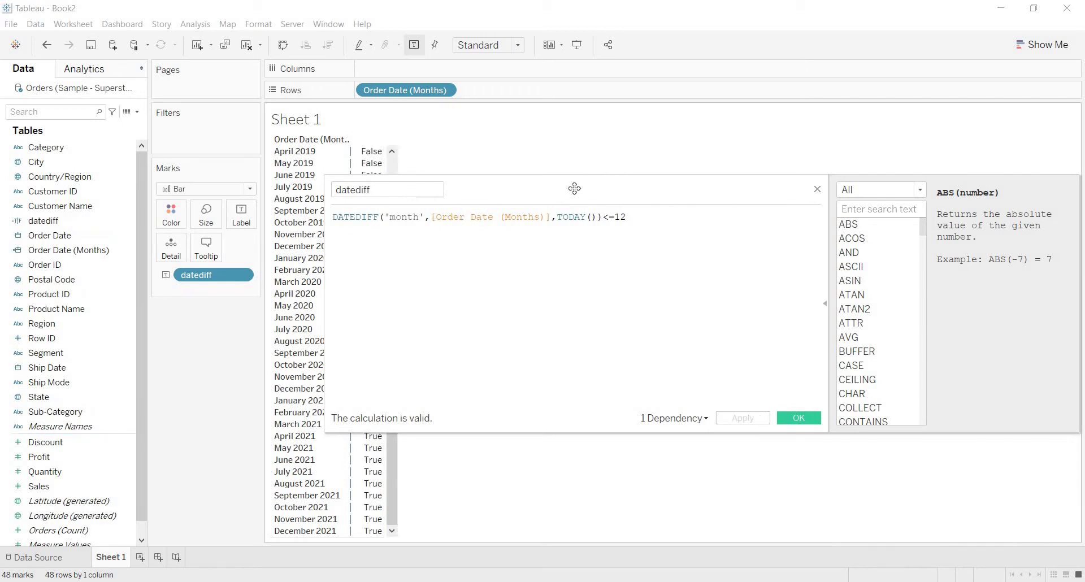
Step: Copy the DATEDIFF expression without its <=12 comparison, and move datediff from the mark labels to Rows after Order Date (Months)
drag(664, 148, 765, 100)
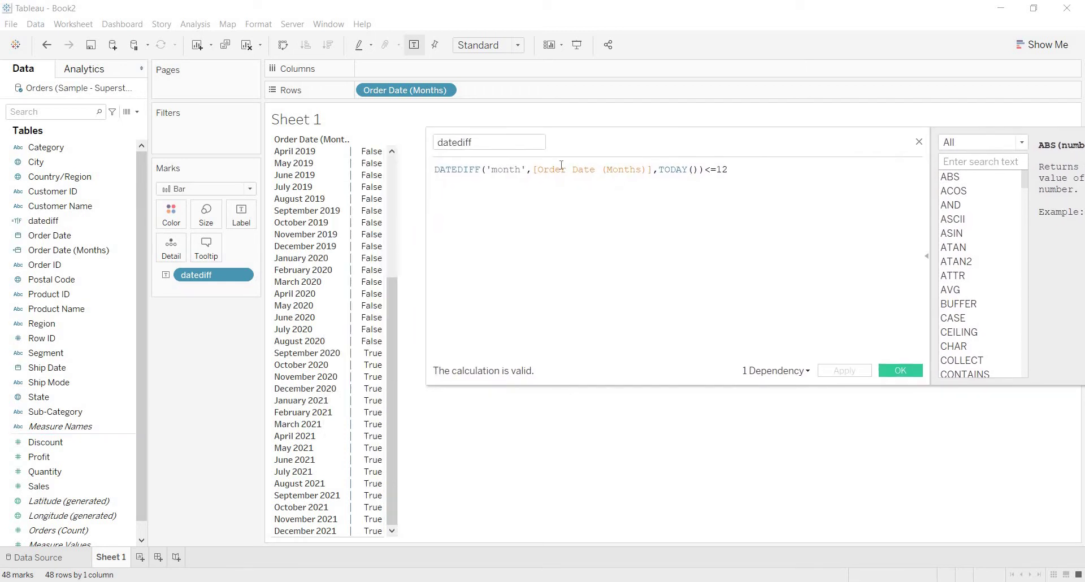
drag(729, 170, 436, 170)
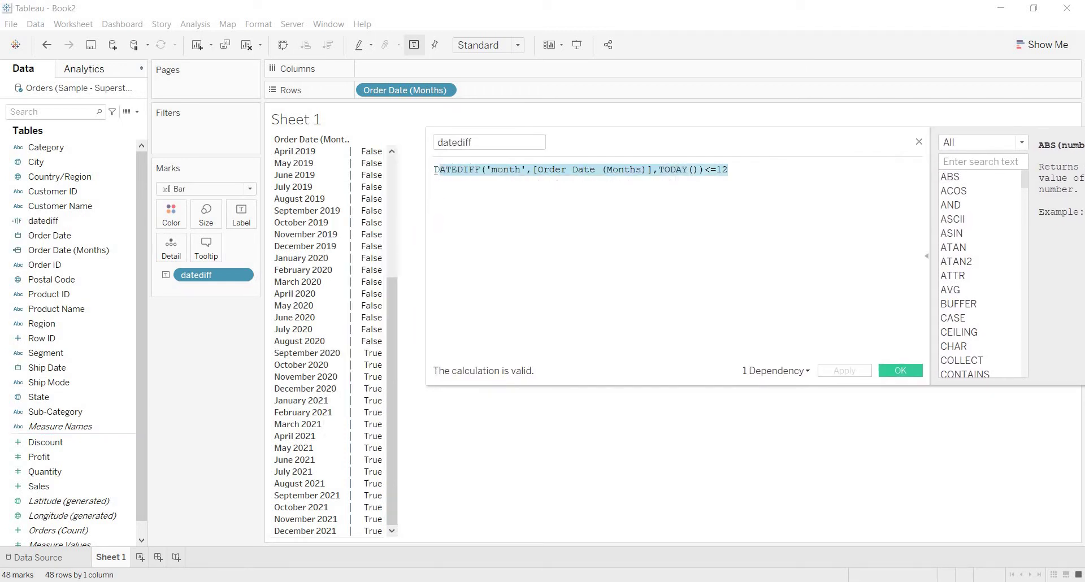
click(467, 219)
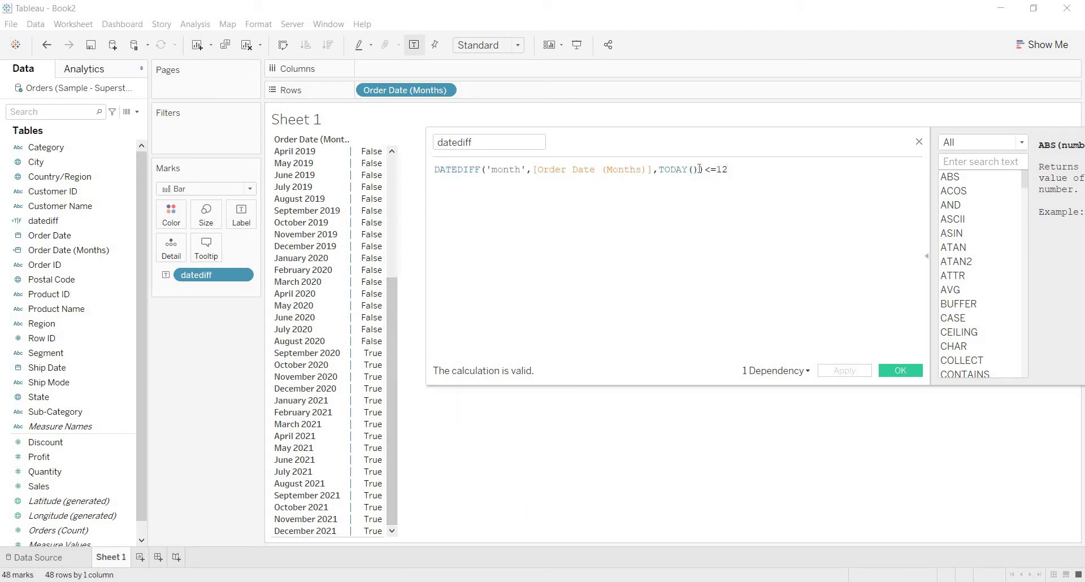
drag(704, 169, 418, 168)
key(ctrl+c)
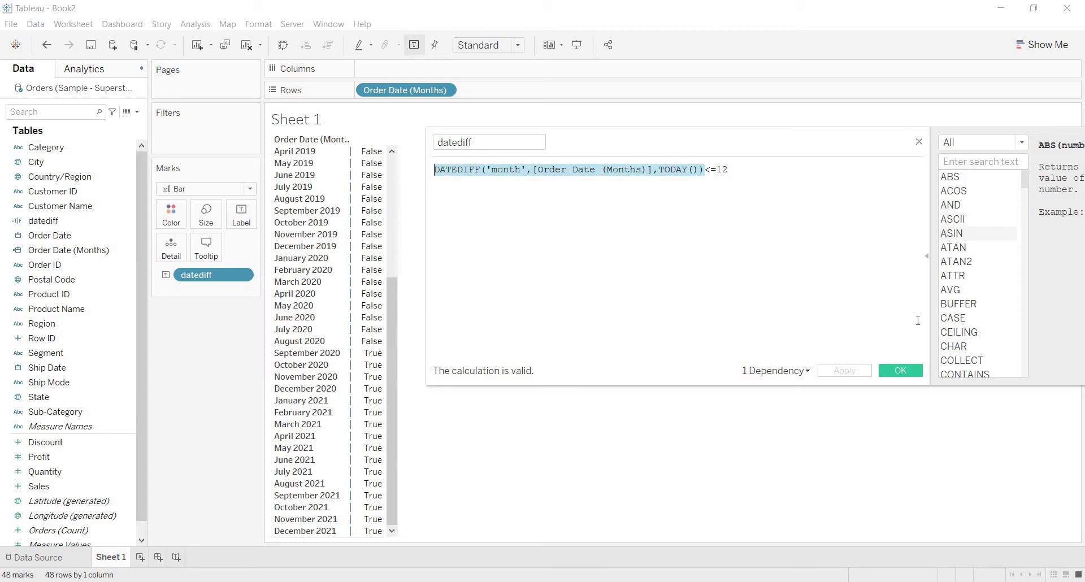
click(897, 374)
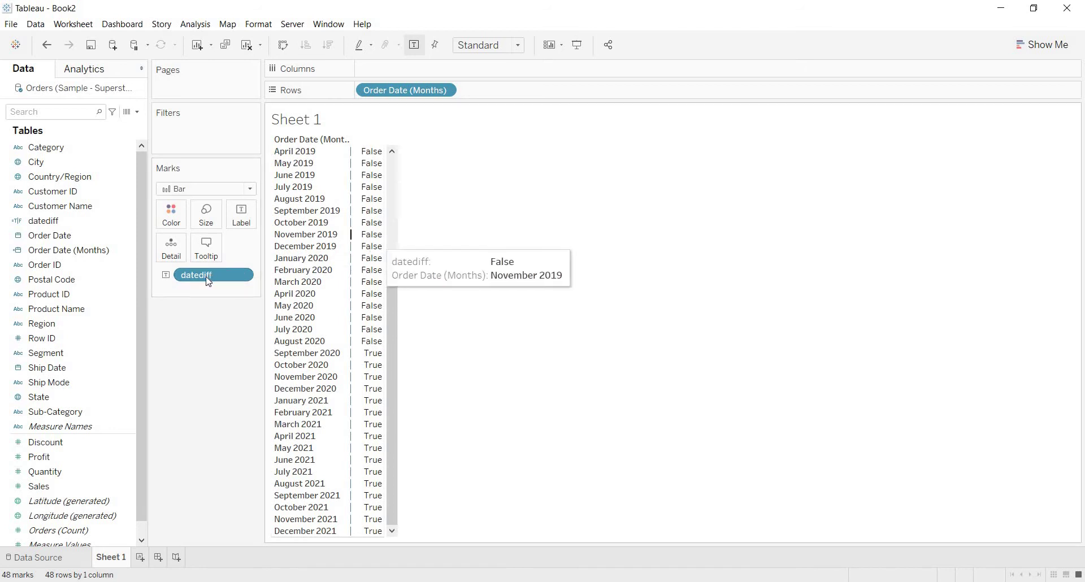
drag(208, 276, 539, 90)
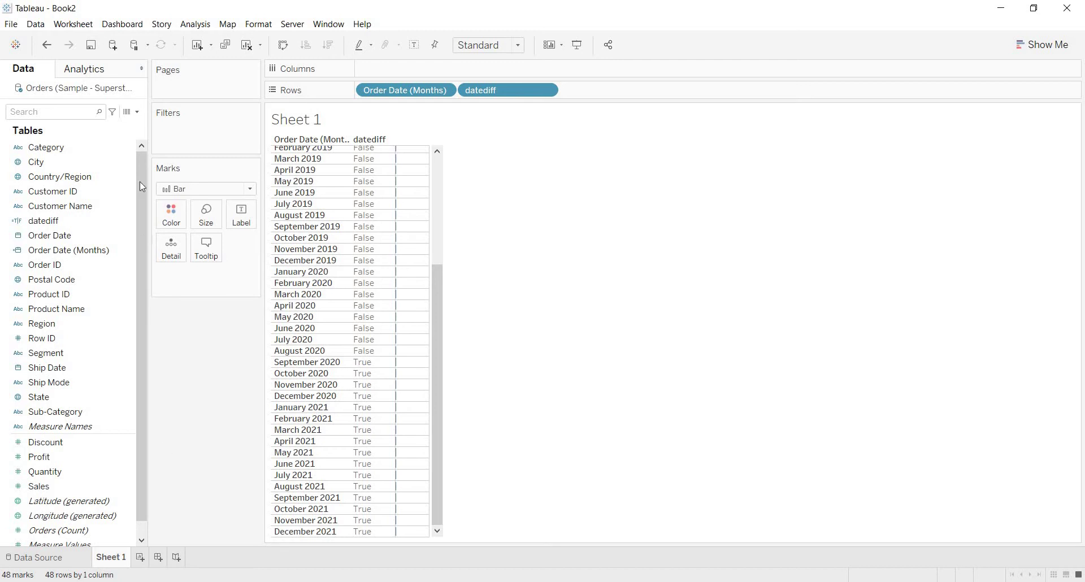
Step: Create a calculated field named datediff-number from the copied DATEDIFF('month',[Order Date (Months)],TODAY()) expression
click(138, 113)
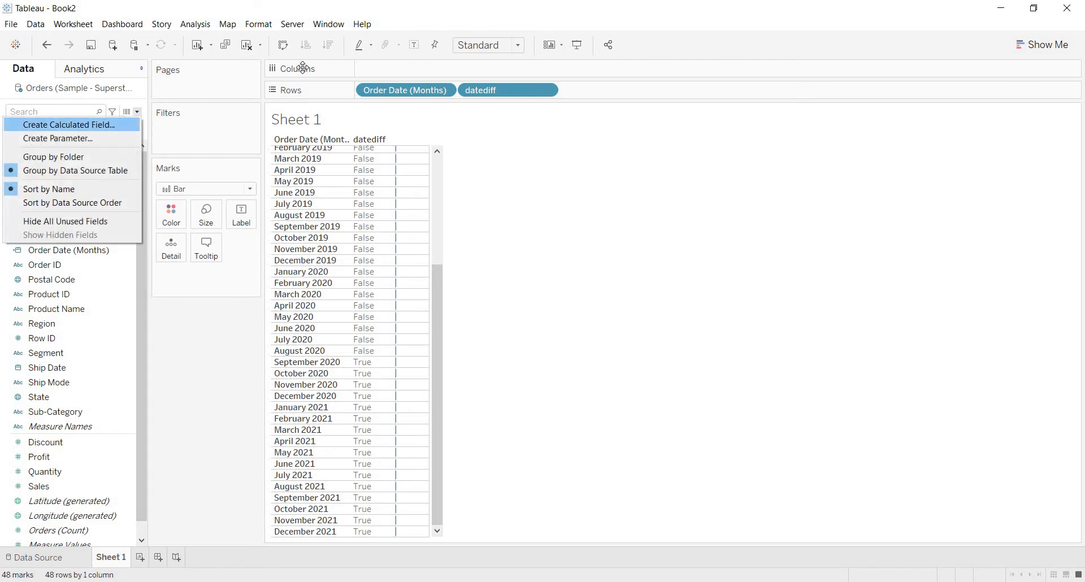
click(126, 124)
text(datediff-number)
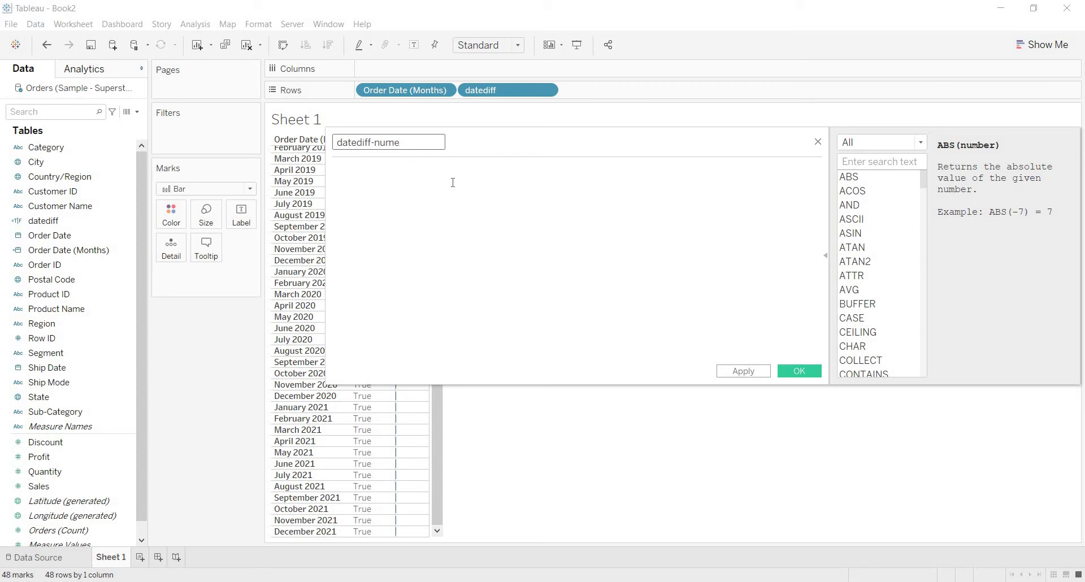
click(413, 200)
key(ctrl+v)
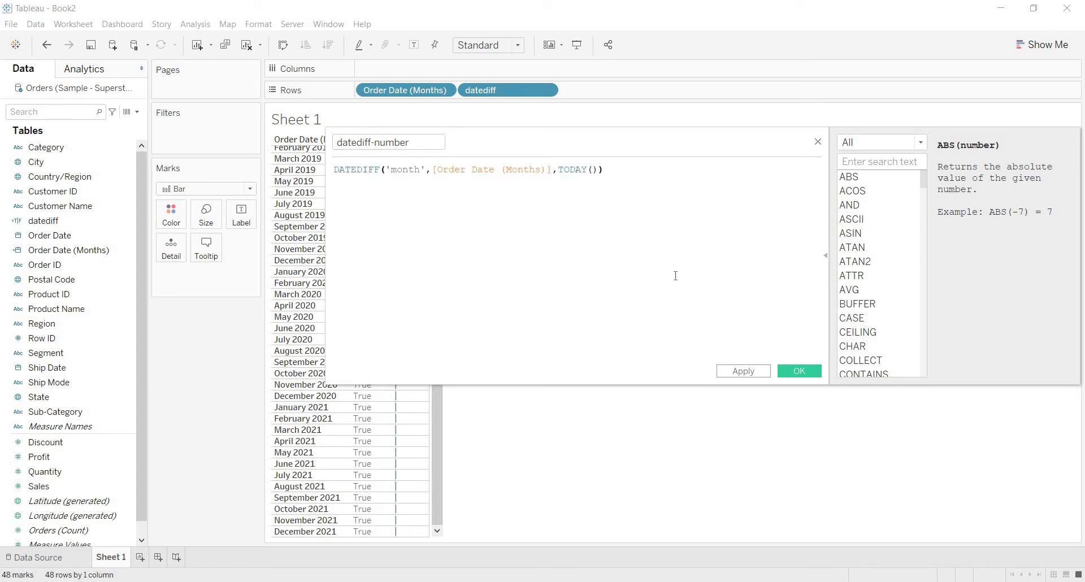
click(743, 371)
click(799, 371)
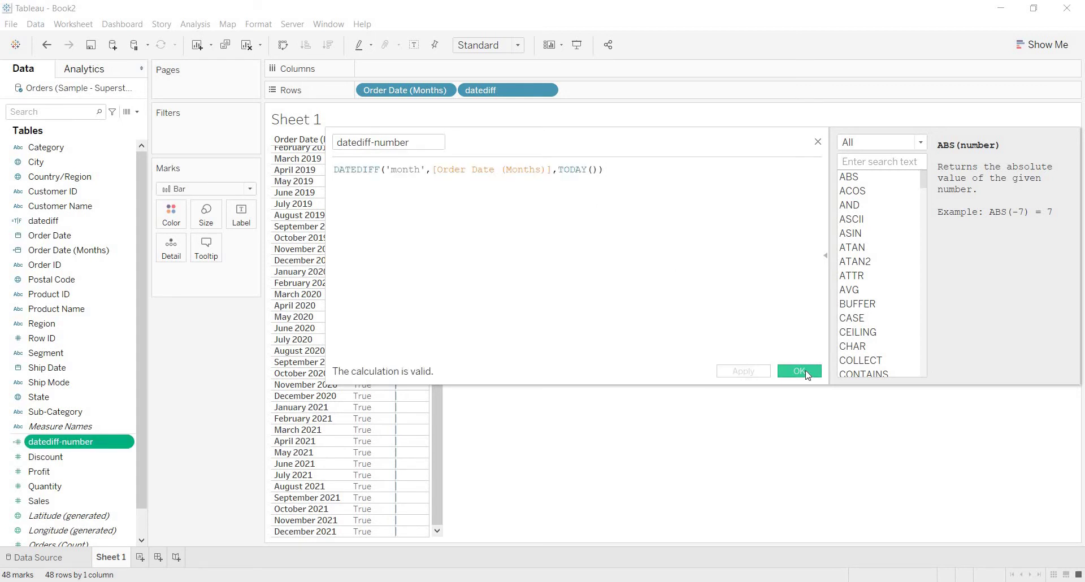
Step: Add datediff-number to the mark labels and convert it to a discrete dimension
drag(68, 442, 244, 216)
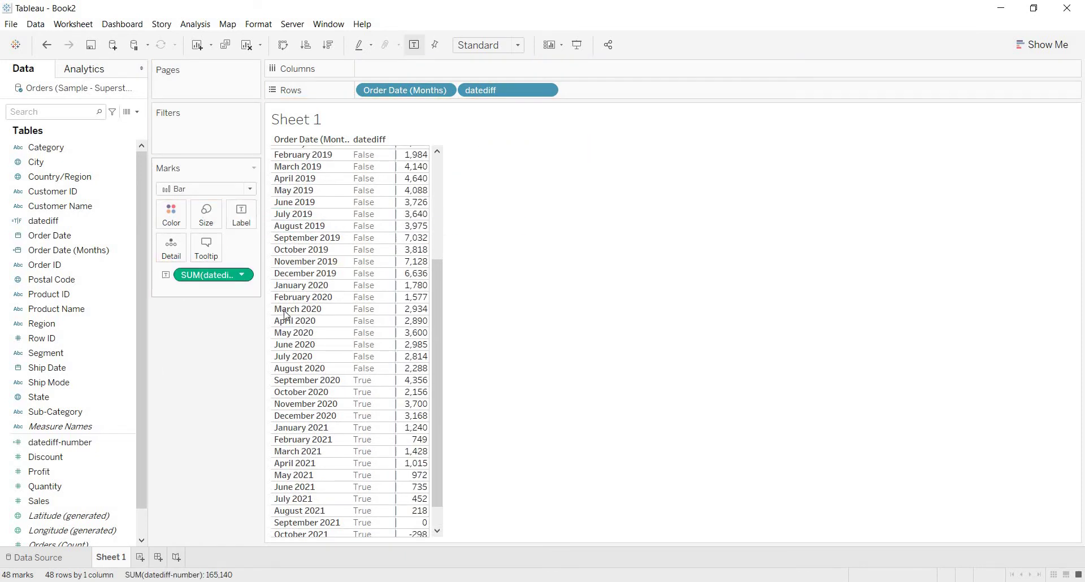
right_click(239, 275)
click(279, 349)
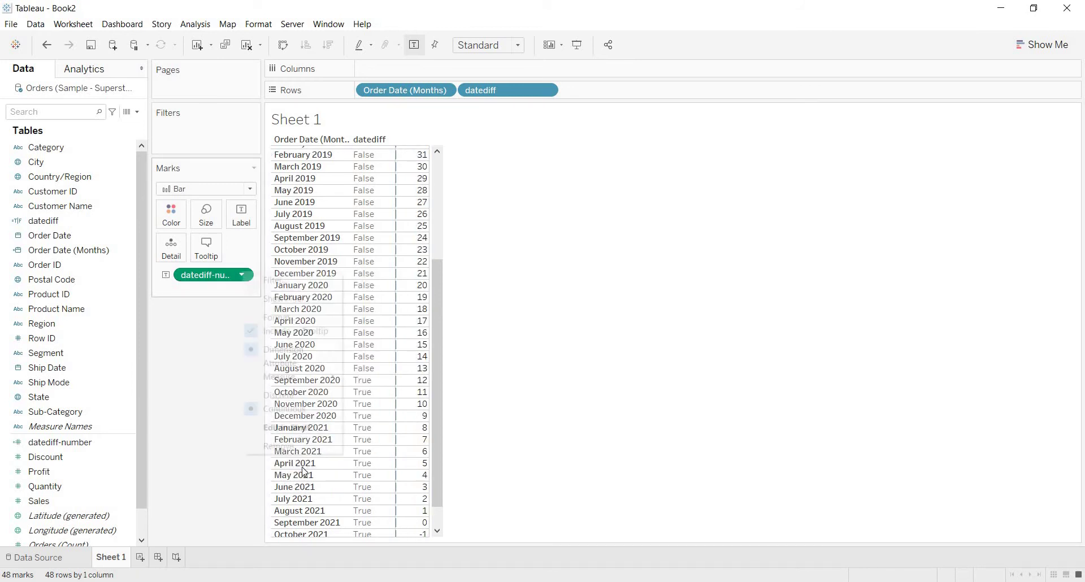
right_click(244, 276)
click(299, 395)
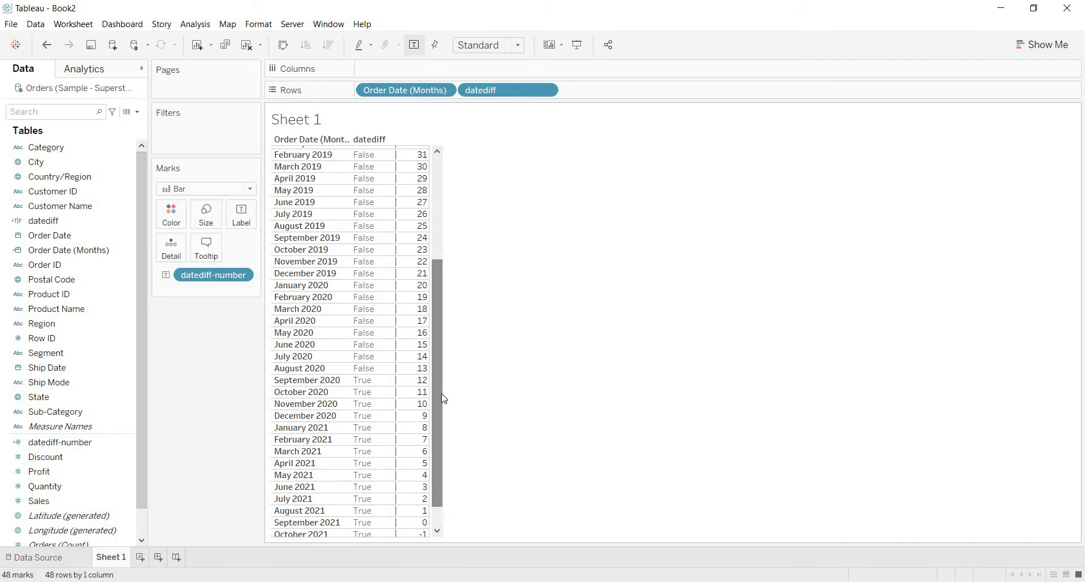
Step: Filter the sheet by datediff, excluding False and keeping only True
drag(441, 327, 445, 399)
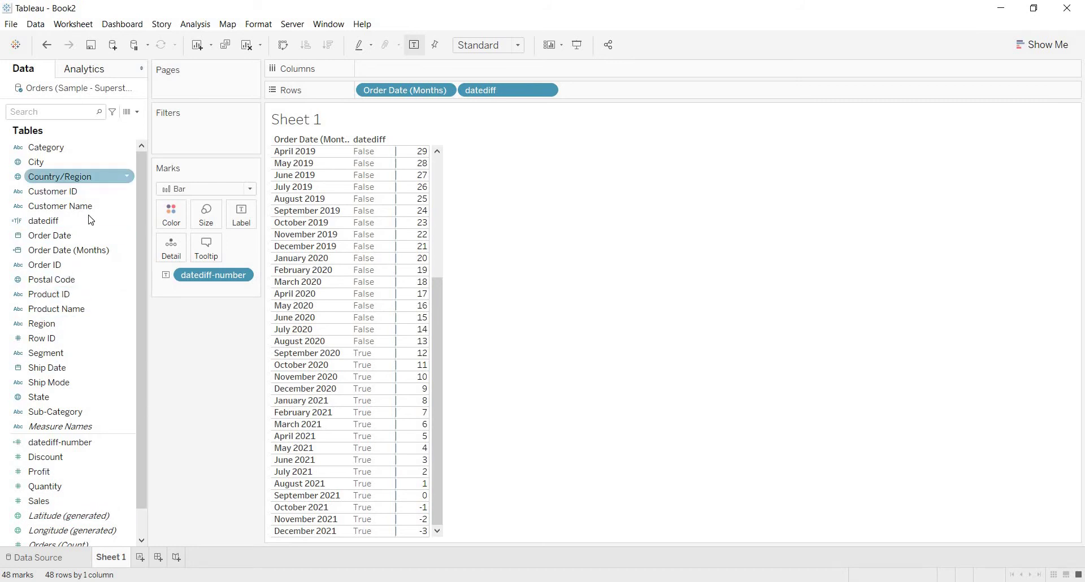
drag(87, 219, 201, 127)
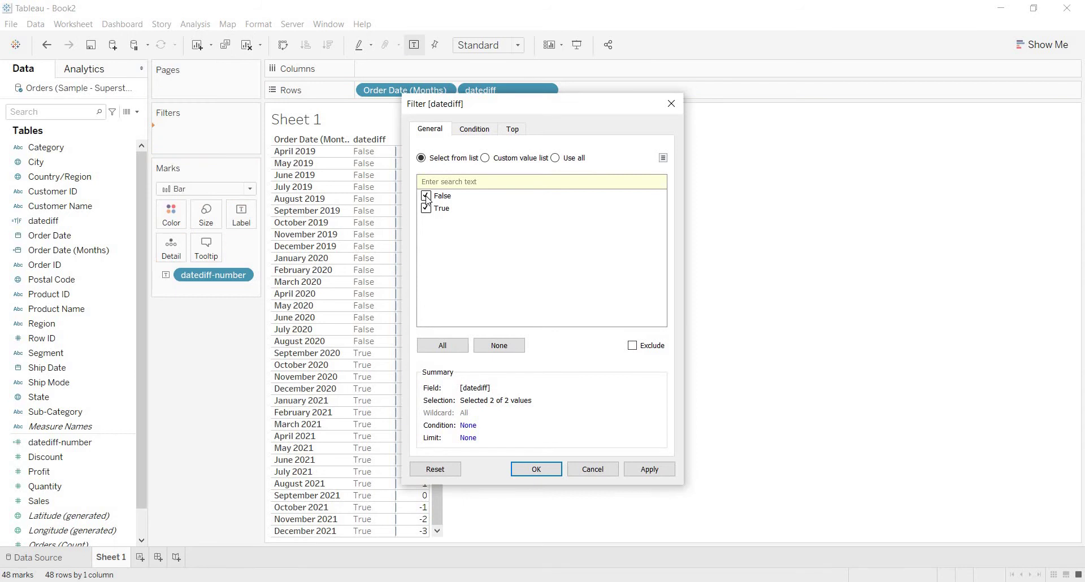
click(426, 196)
click(649, 469)
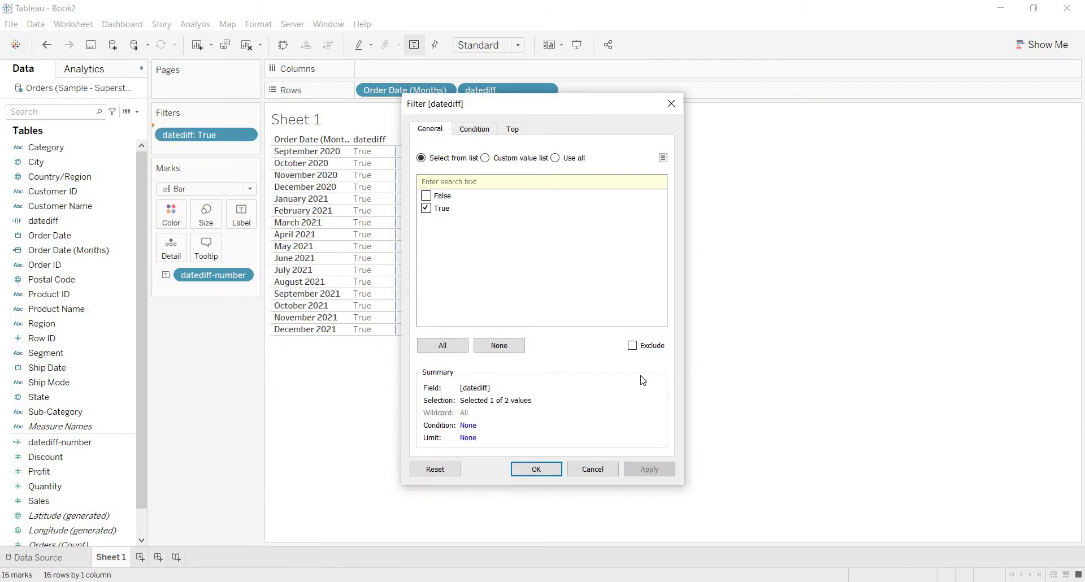
click(552, 473)
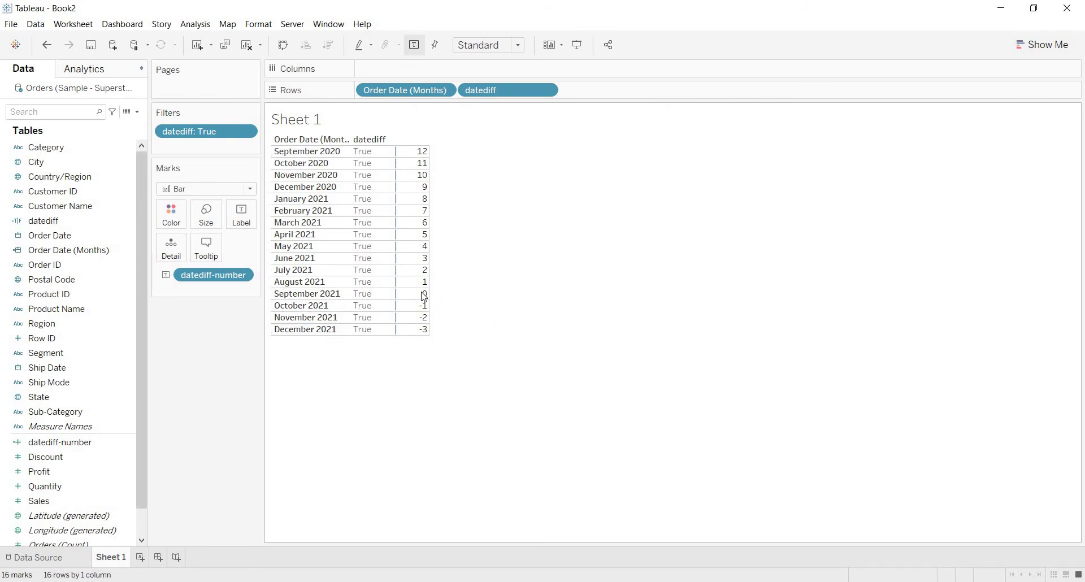
click(97, 381)
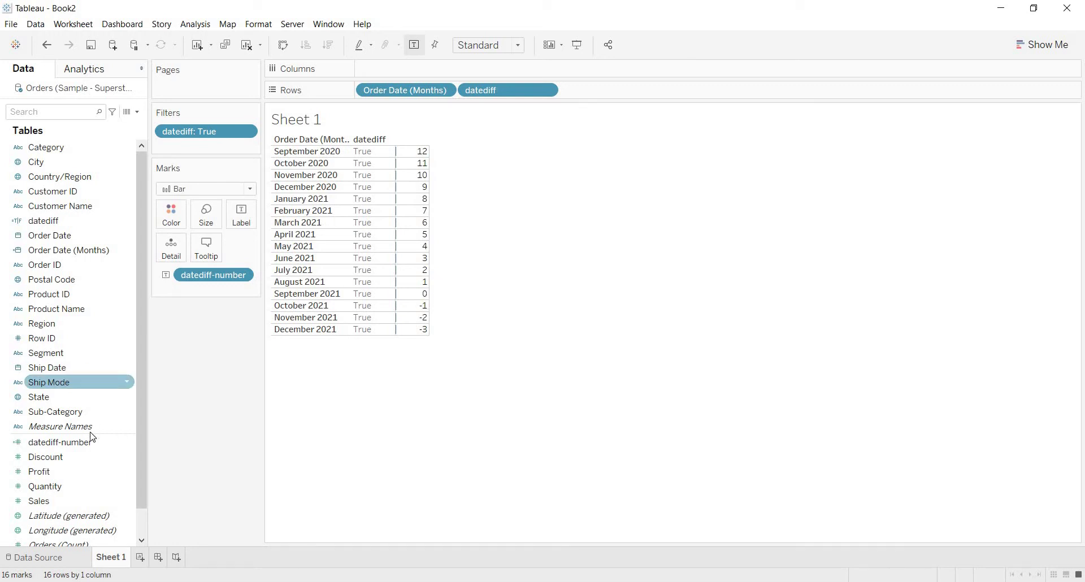
Step: Open the datediff-number calculation and examine its Order Date (Months) and TODAY() arguments alongside the months listed in the sheet
click(92, 442)
right_click(91, 445)
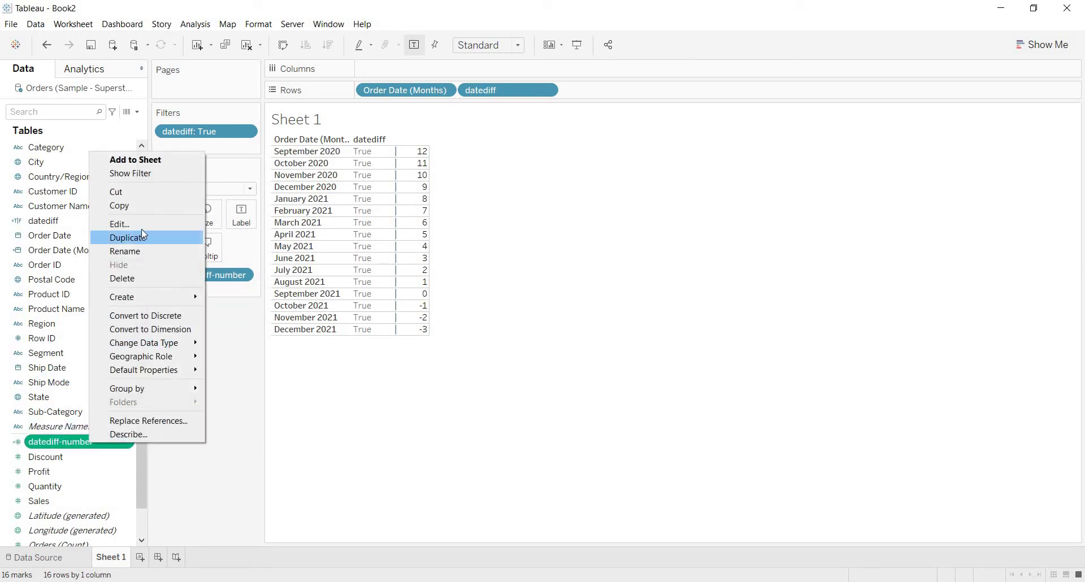
click(120, 223)
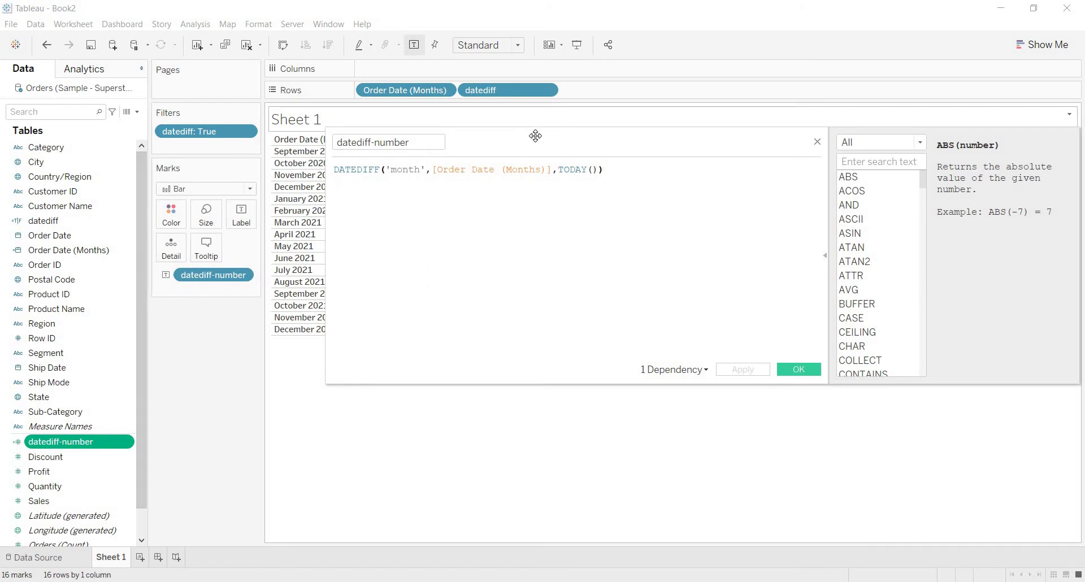
drag(535, 136, 740, 274)
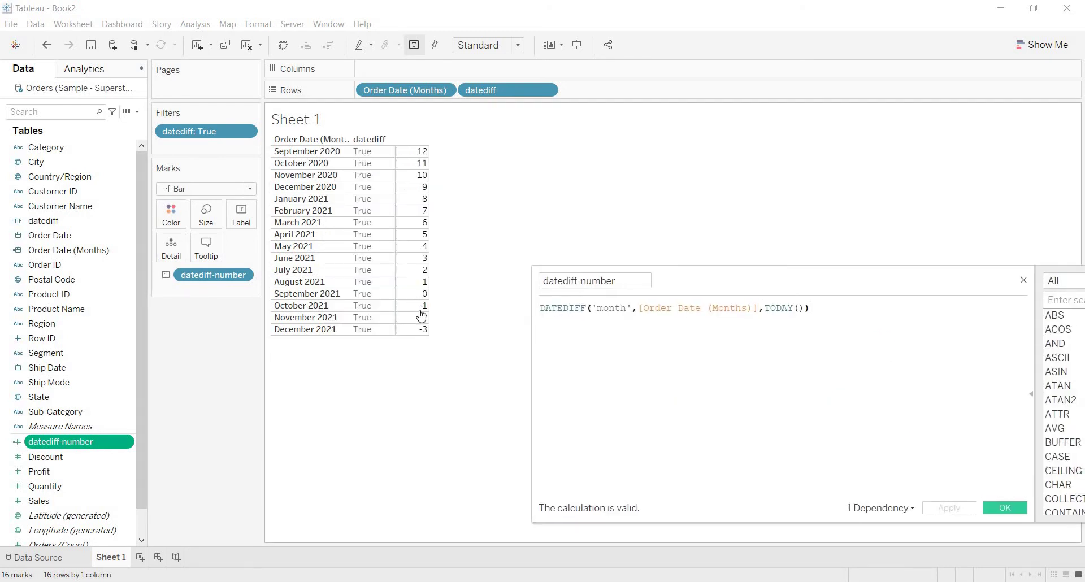
mouse_move(422, 318)
double_click(799, 305)
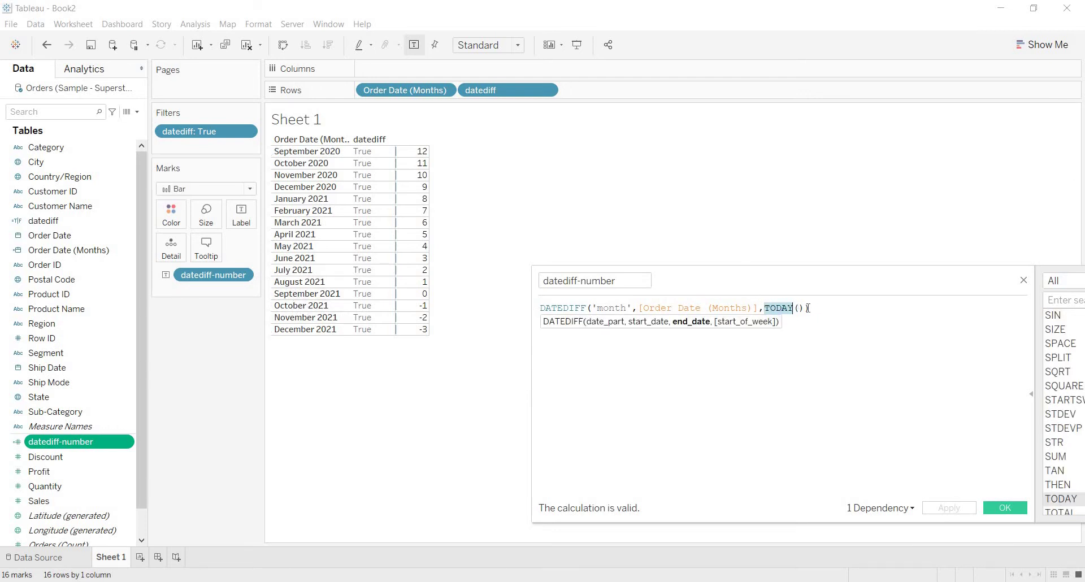
click(781, 349)
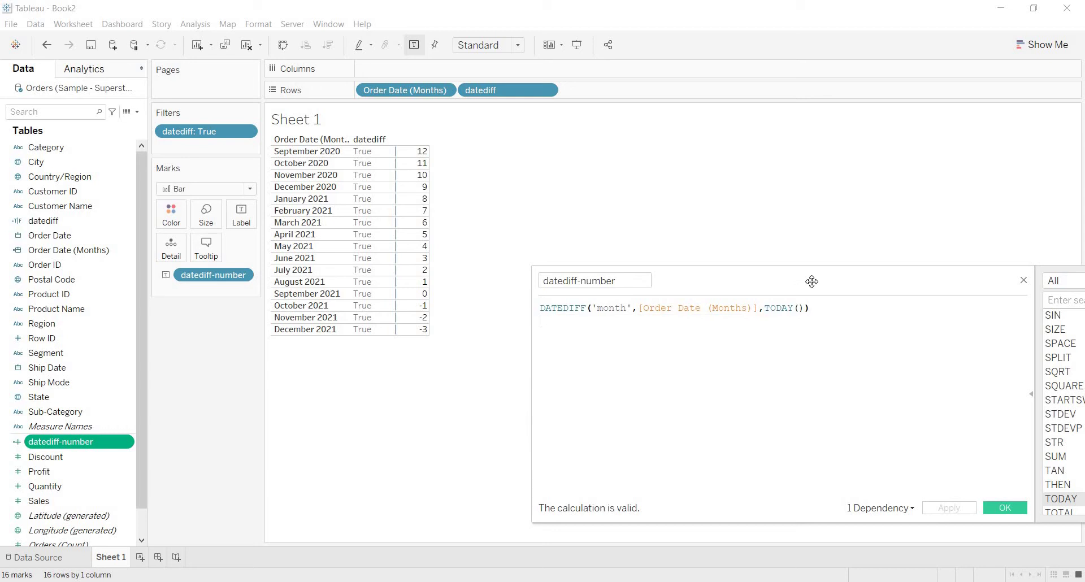
drag(812, 282, 727, 231)
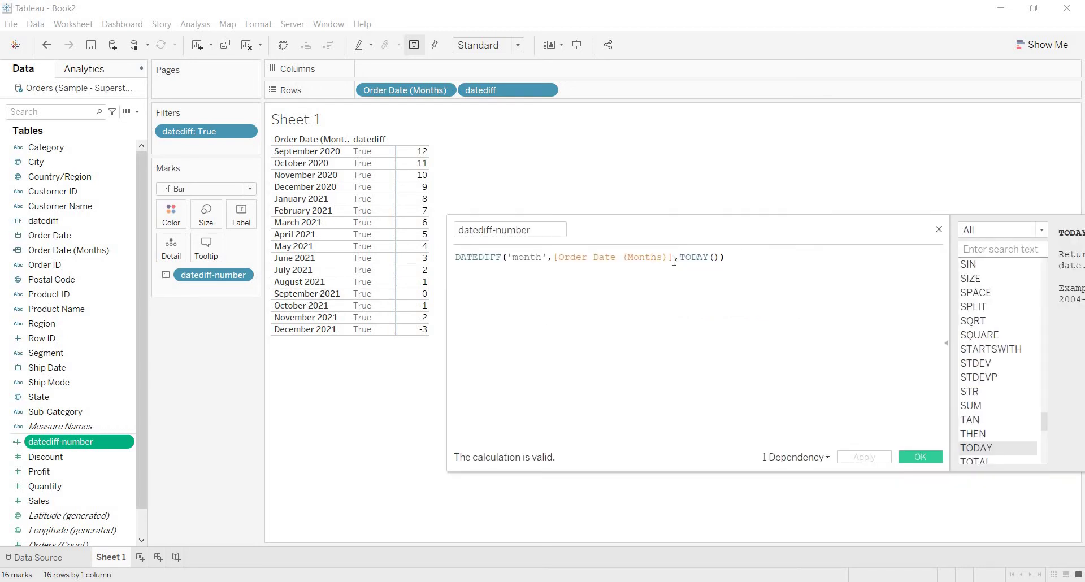
drag(556, 258, 678, 258)
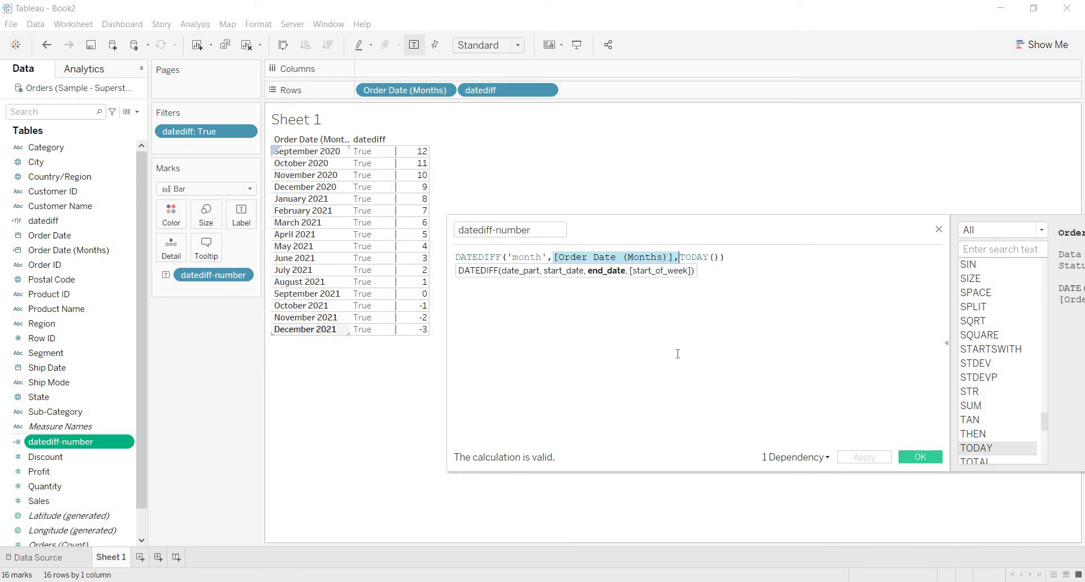
click(726, 307)
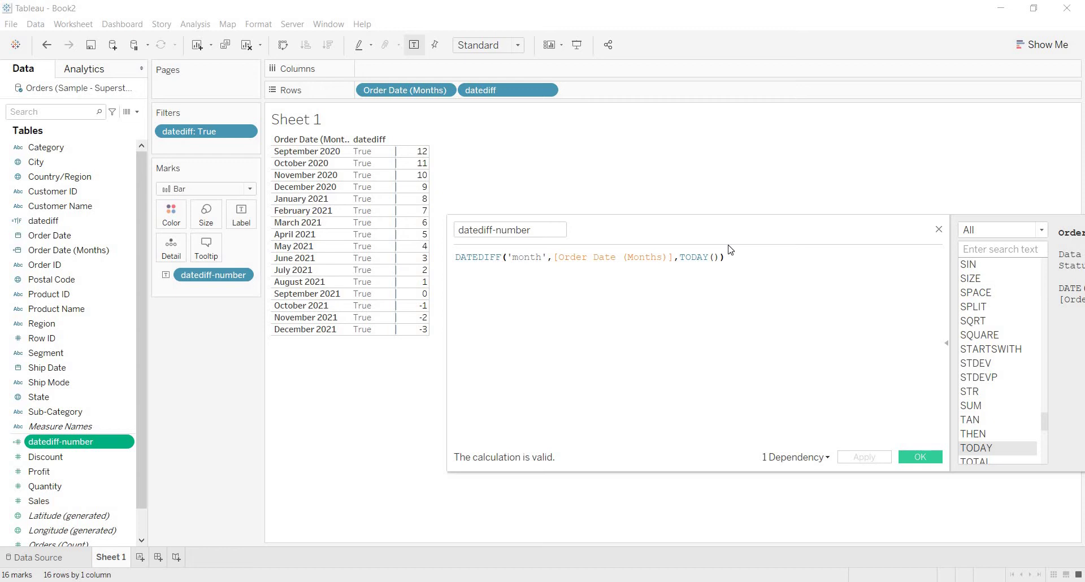
key(Return)
text(and)
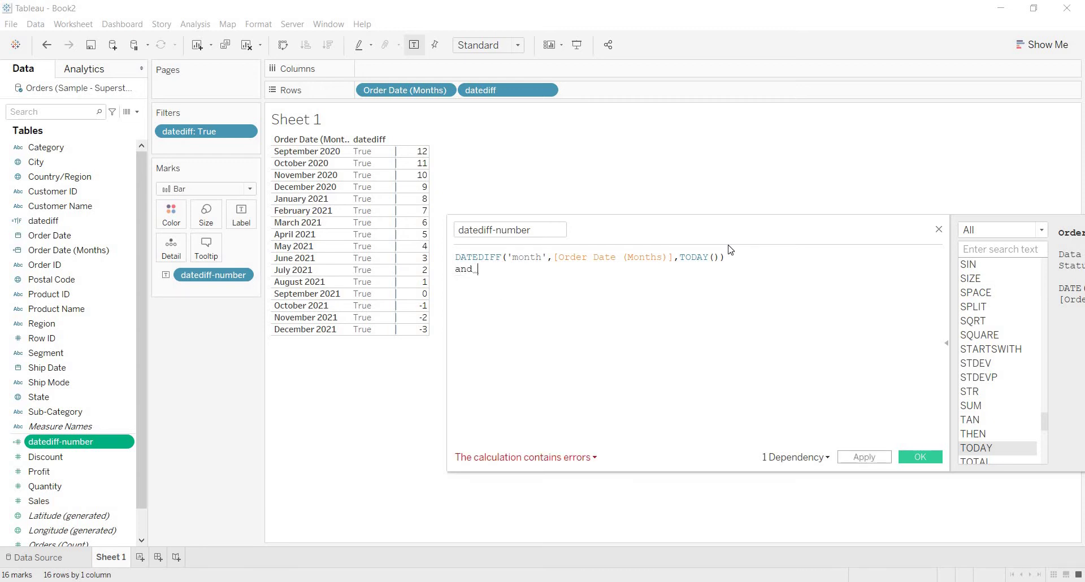
key(BackSpace)
key(BackSpace)
key(BackSpace)
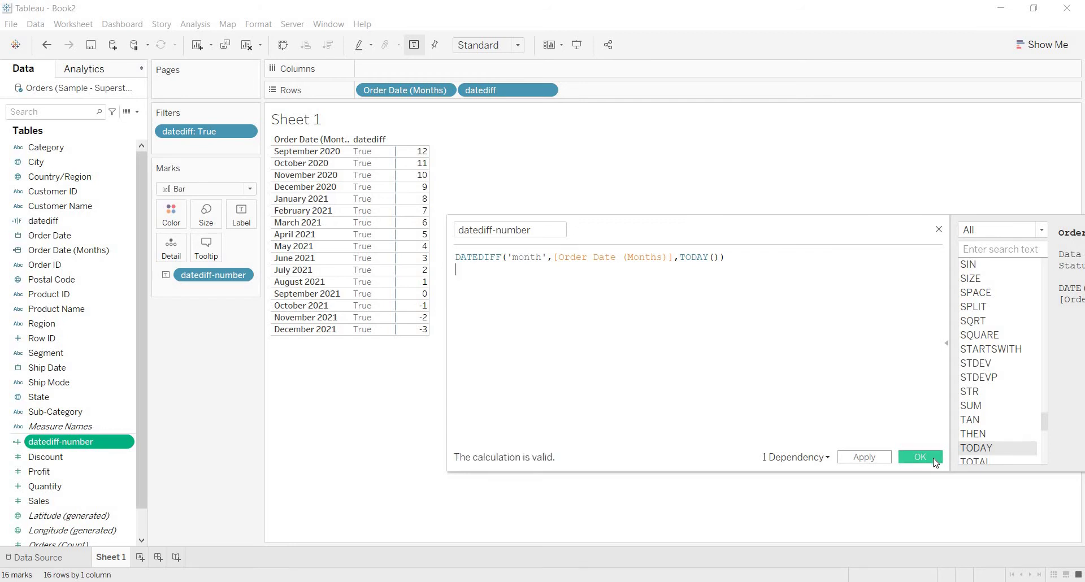
click(933, 458)
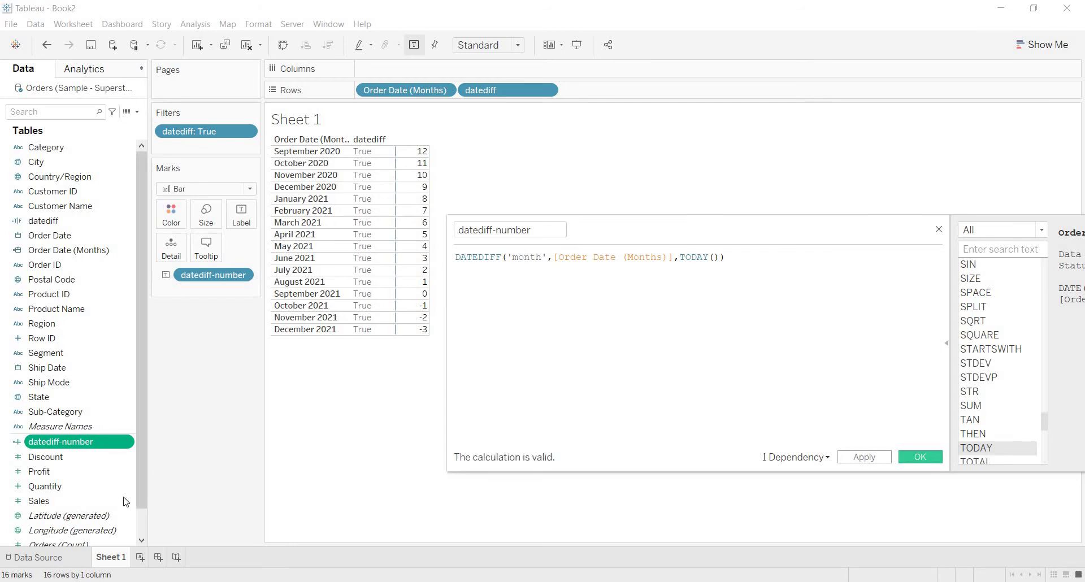
right_click(98, 220)
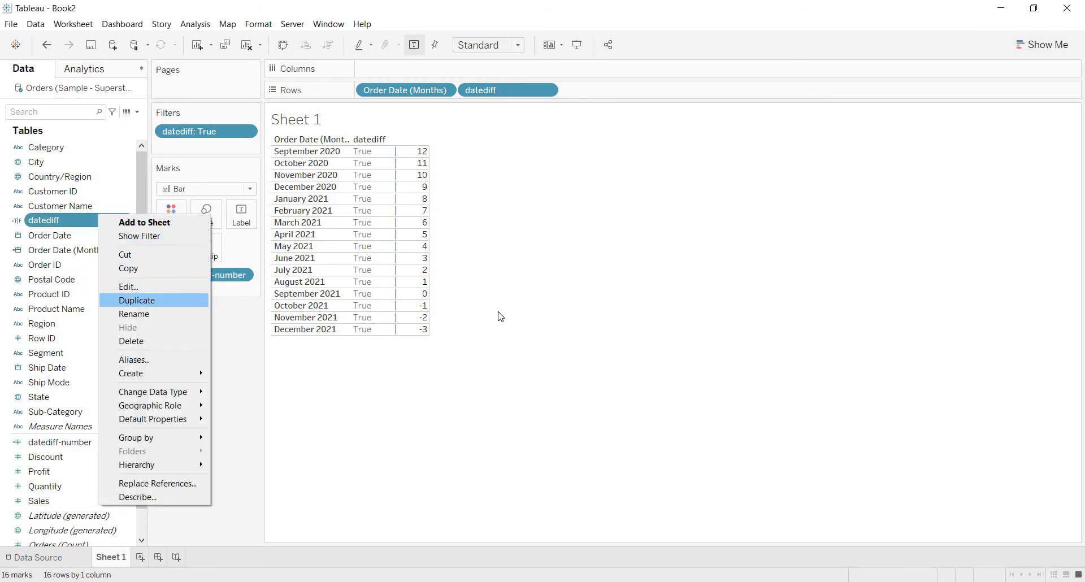
click(158, 298)
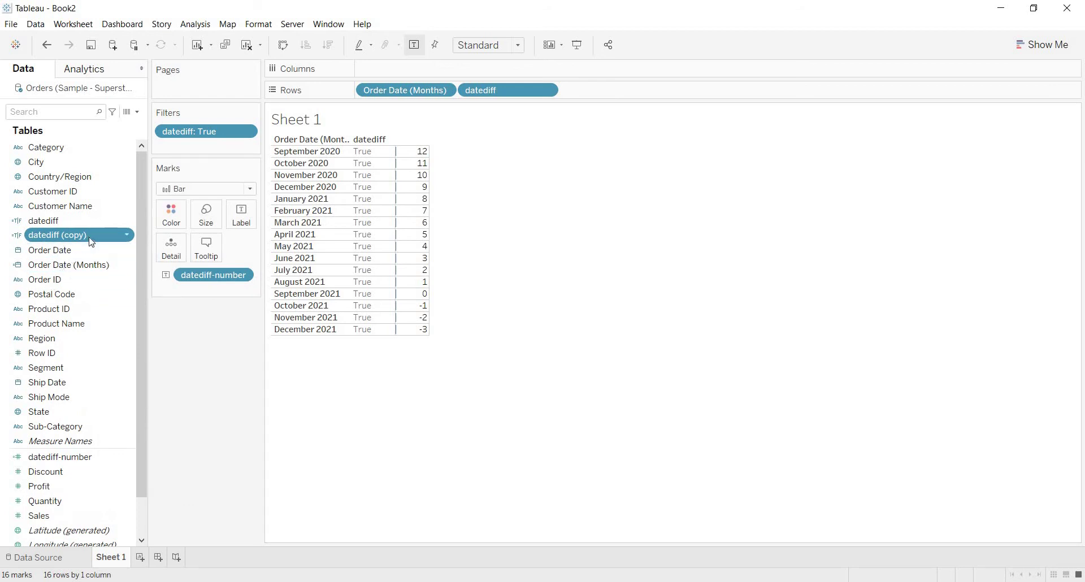
key(ctrl+z)
Step: Extend the datediff calculation with the condition and [Order Date]<TODAY(), and save it
right_click(92, 220)
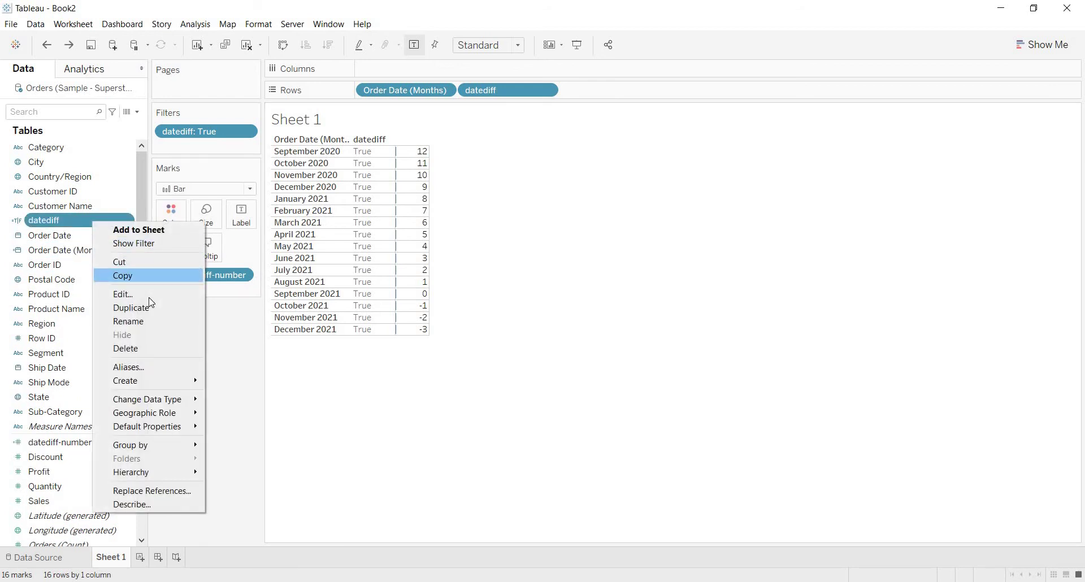
click(127, 294)
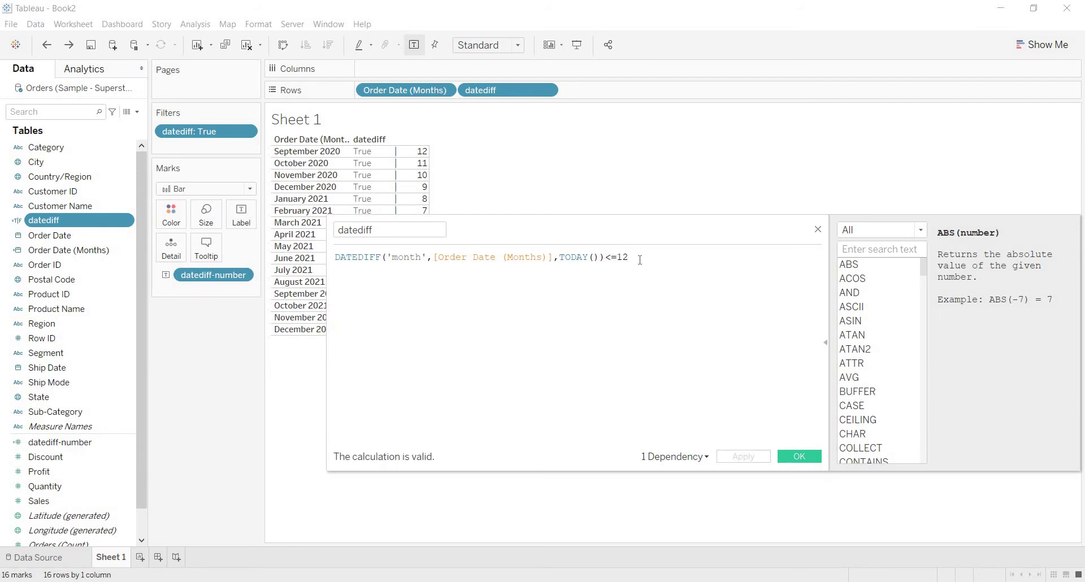
key(Return)
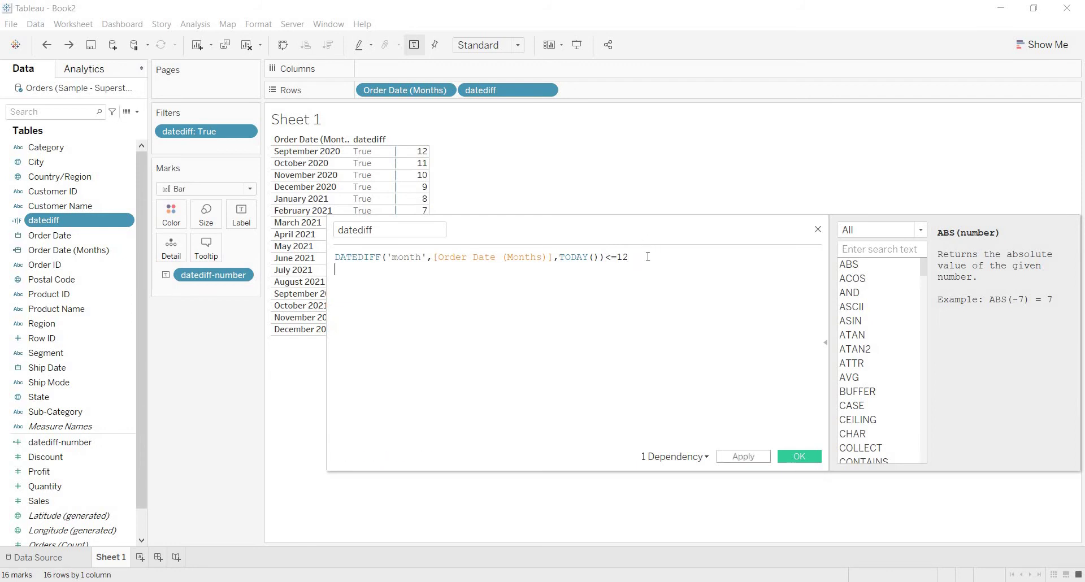
text(and )
text(or)
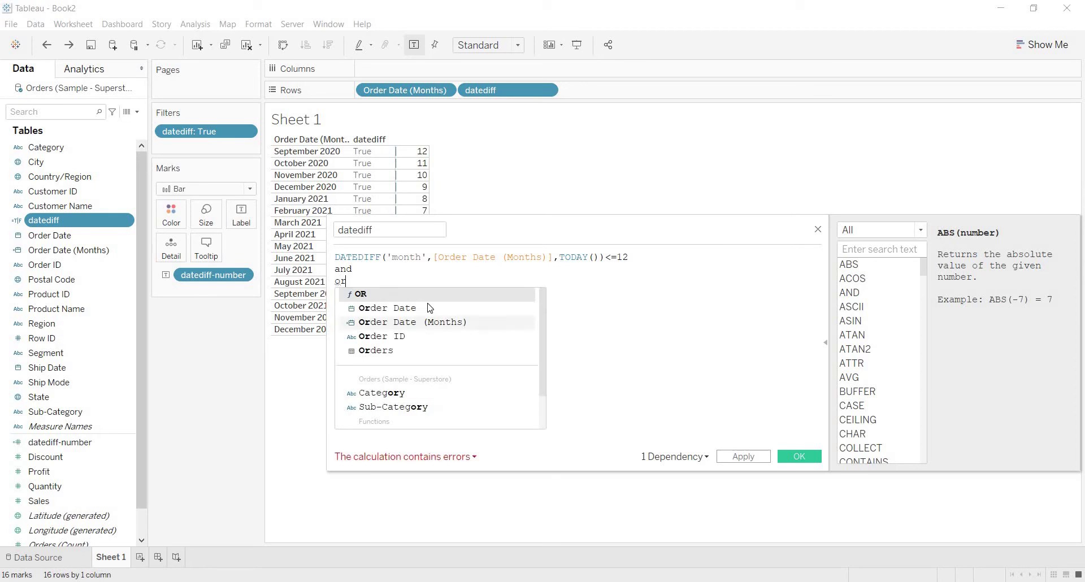
click(427, 308)
text(<to)
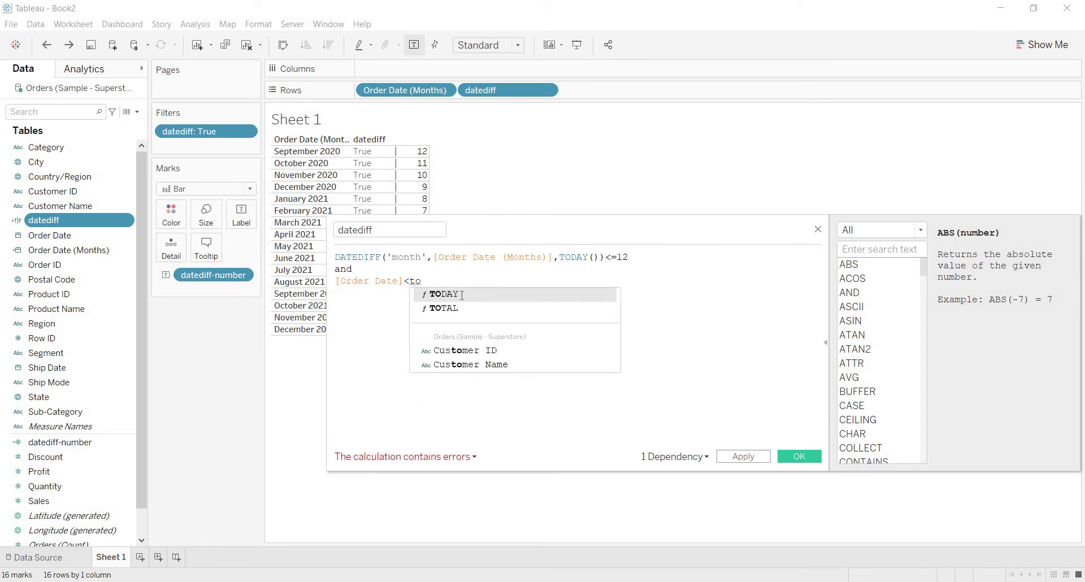
click(461, 294)
click(737, 455)
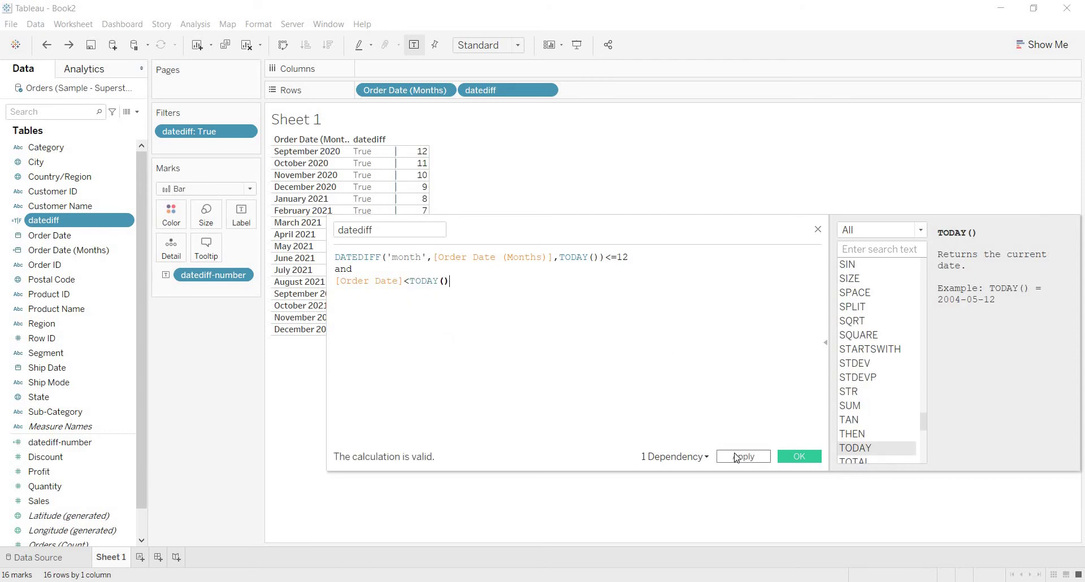
drag(612, 236, 810, 201)
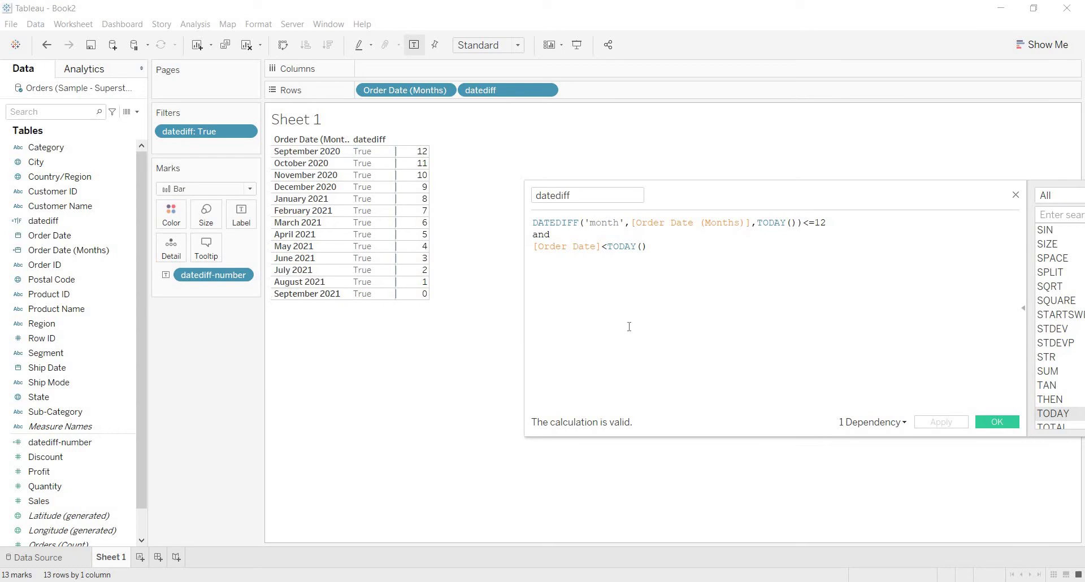
click(991, 419)
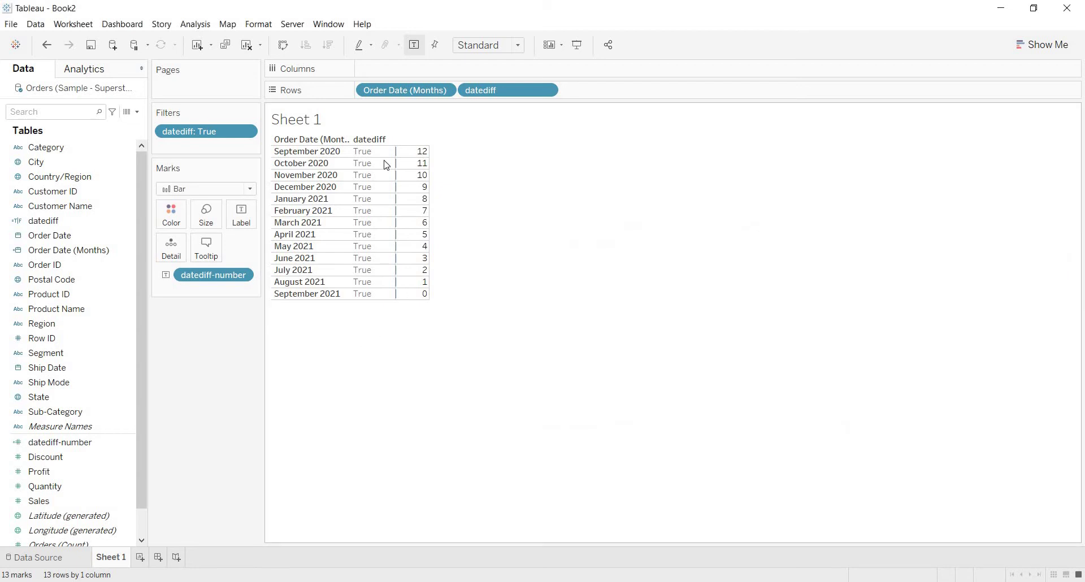
Step: Remove datediff from Rows and datediff-number from the mark labels, keeping the datediff filter
drag(497, 97, 248, 491)
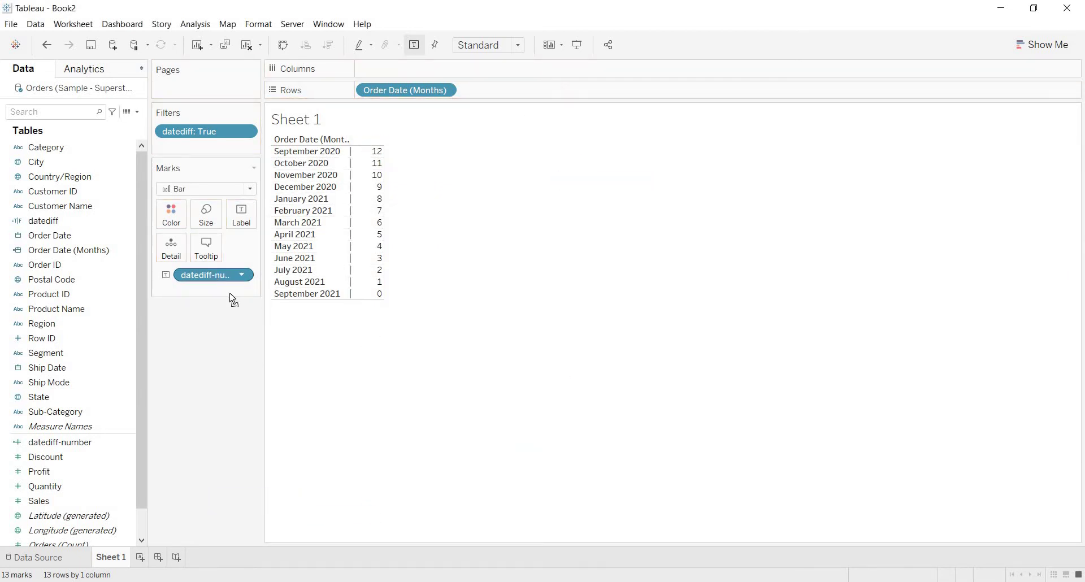
drag(229, 275, 228, 422)
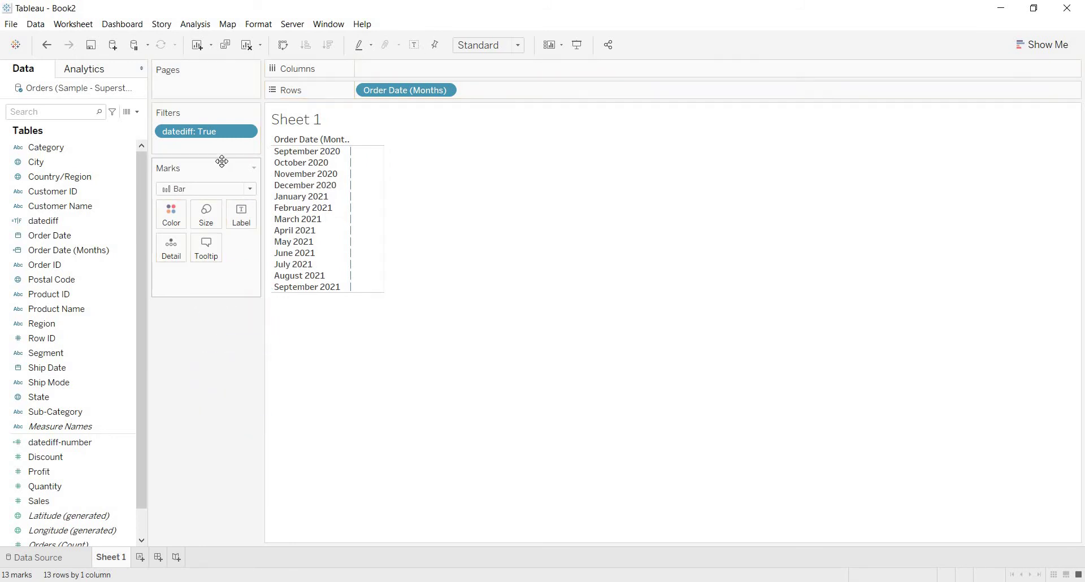
click(175, 129)
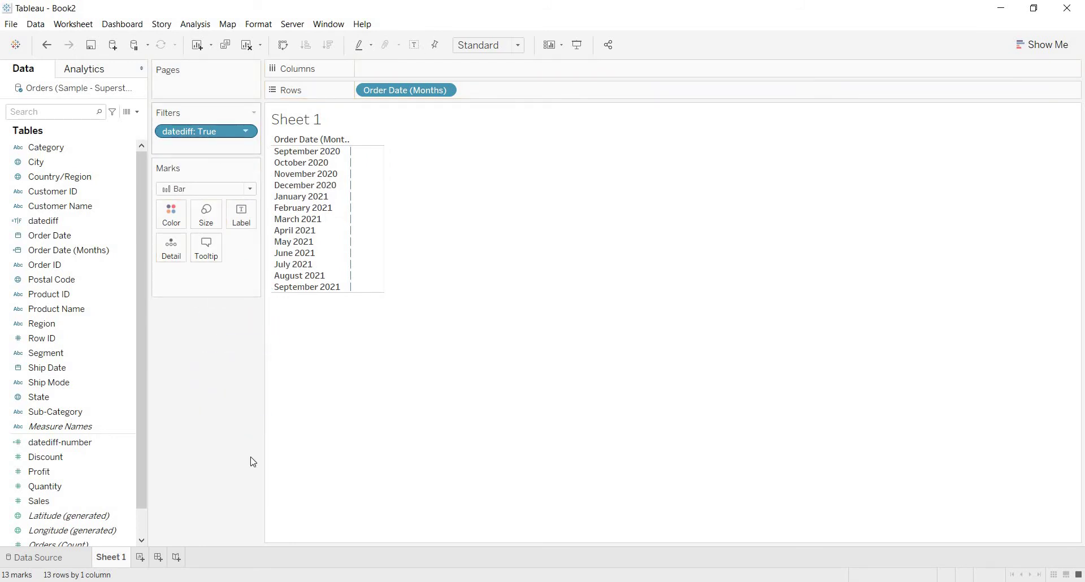
Step: Add Sales to Columns to chart total sales by order month
drag(79, 502, 420, 75)
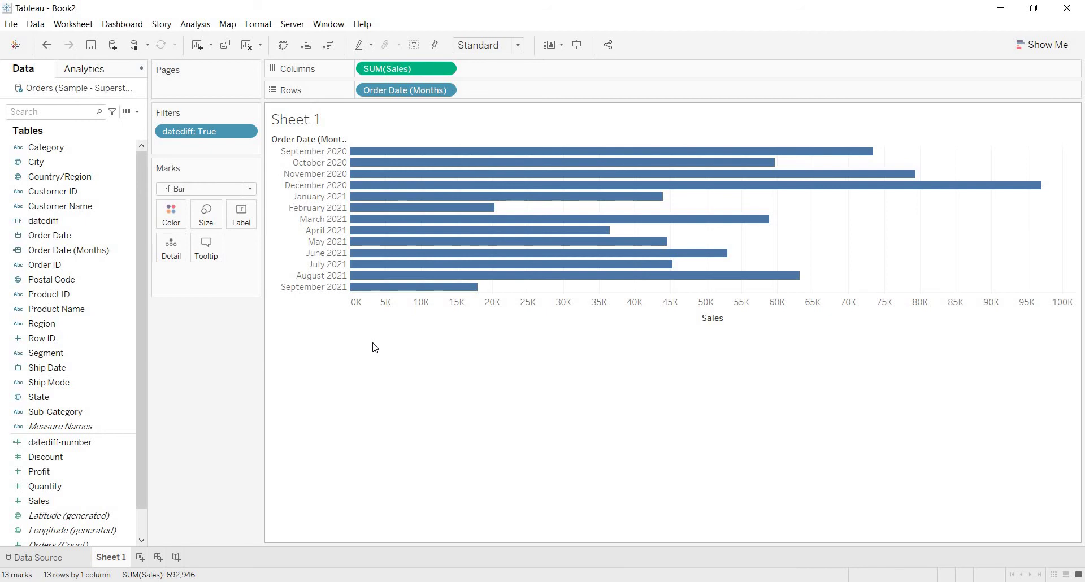
drag(42, 323, 219, 130)
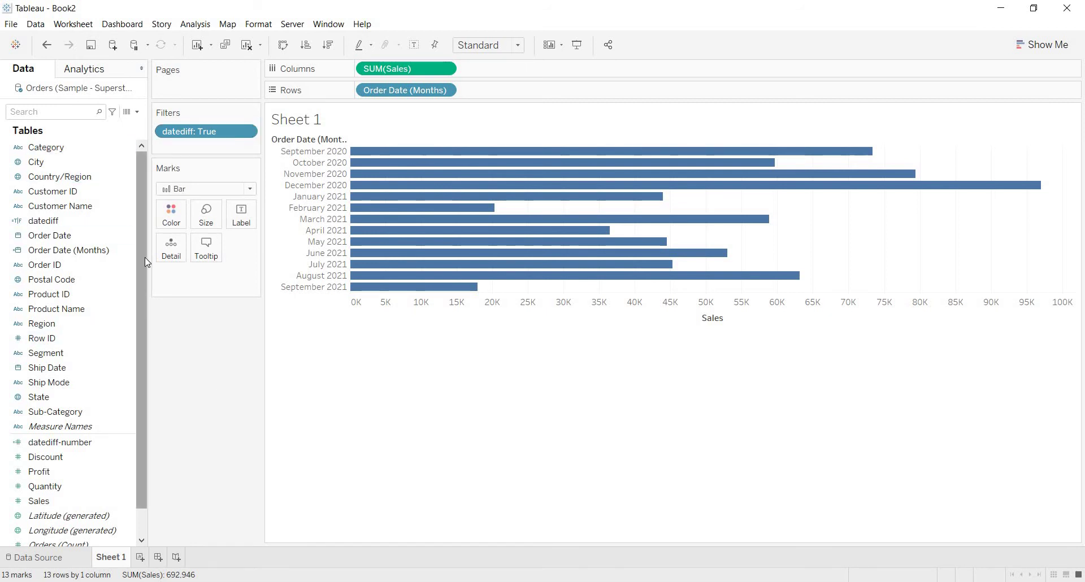
Step: Create an integer parameter named Last N Months with a current value of 1 and all values allowed
scroll(109, 429, down, 1)
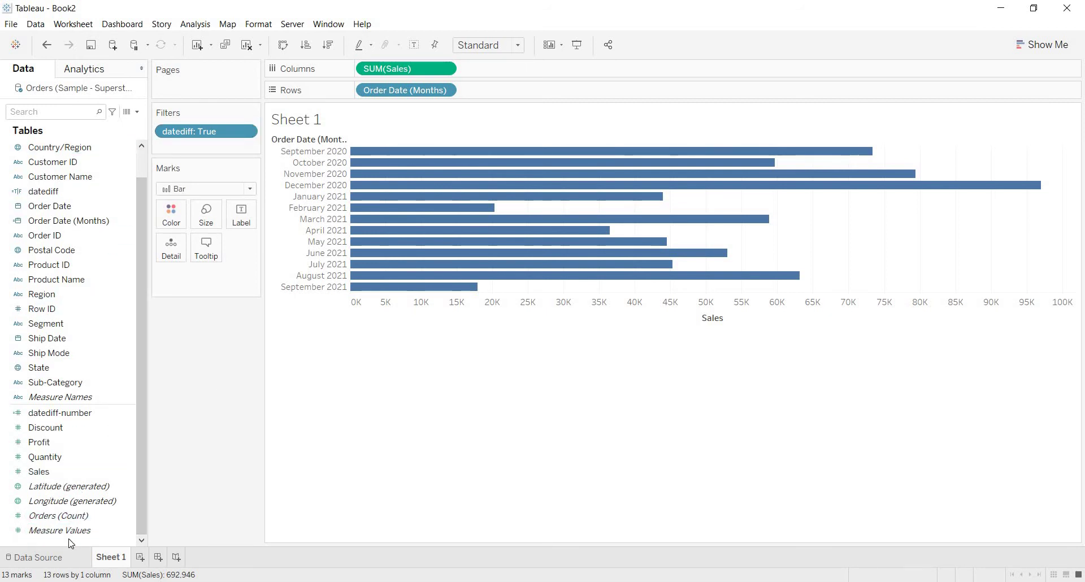
right_click(137, 493)
click(172, 423)
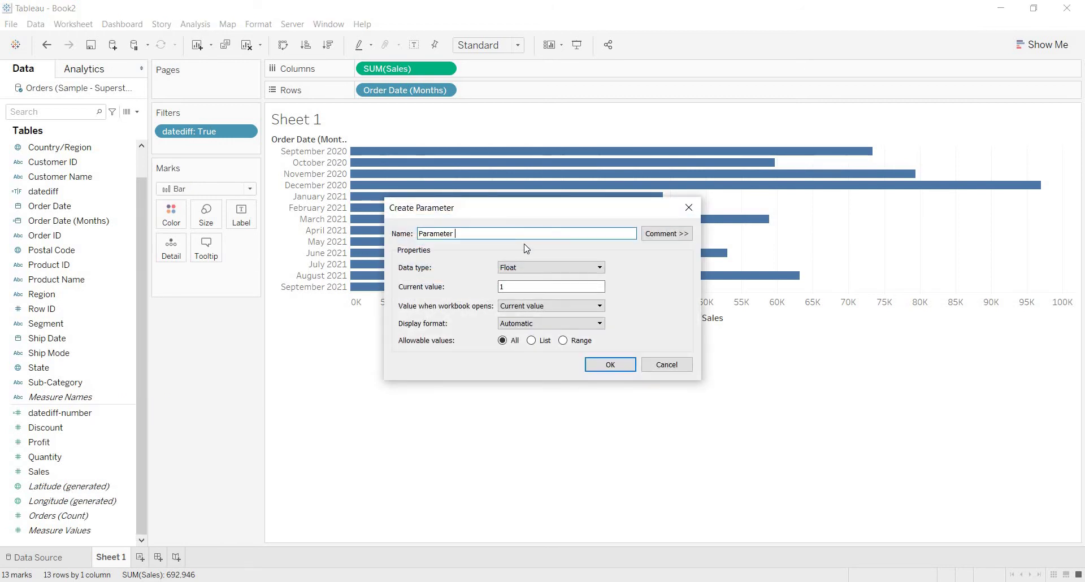
key(BackSpace)
key(BackSpace)
key(BackSpace)
key(BackSpace)
key(BackSpace)
text(Last N Months)
click(551, 268)
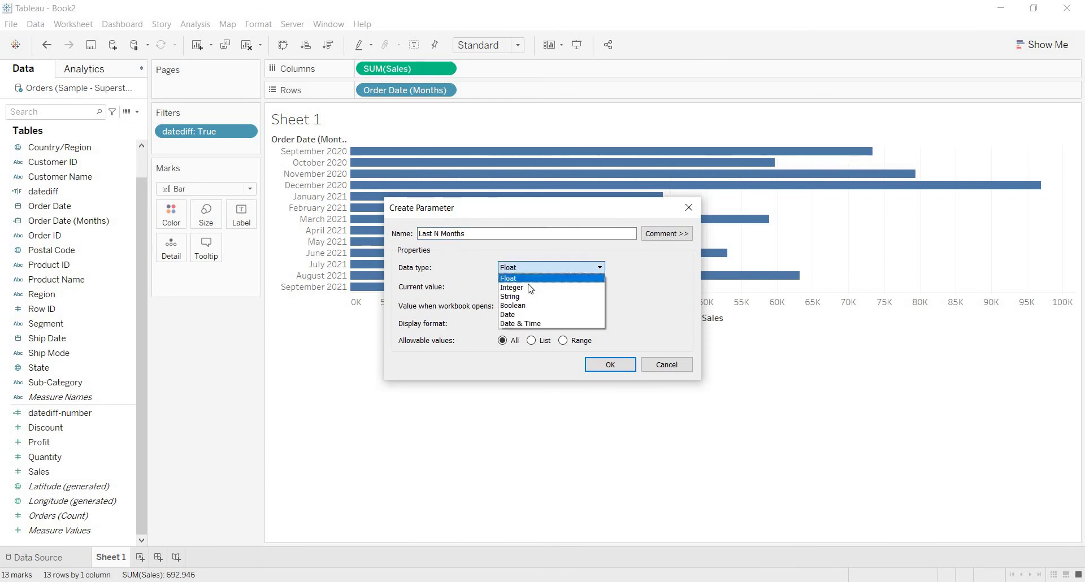
click(530, 288)
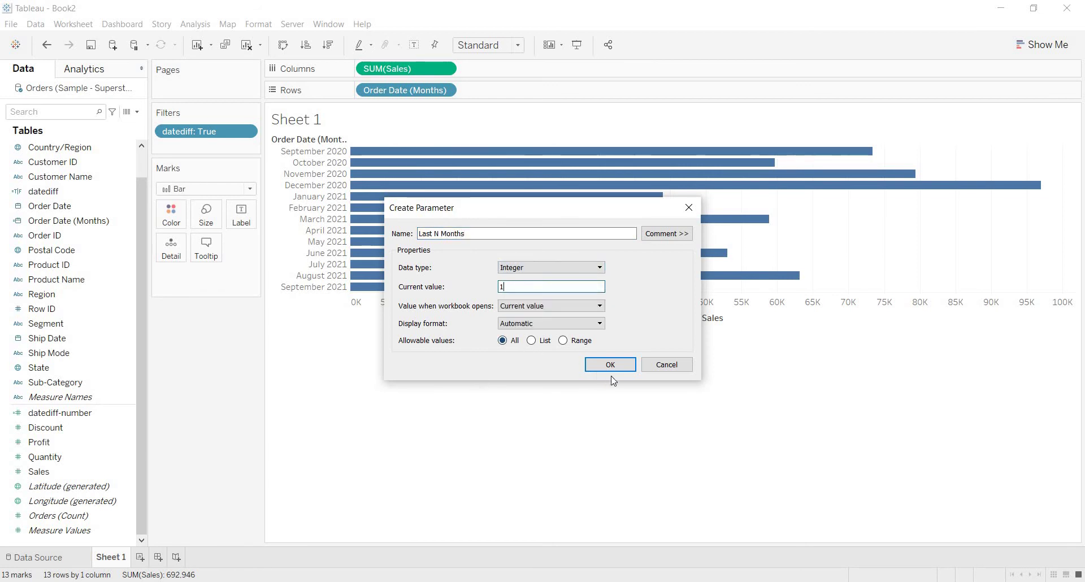
click(622, 364)
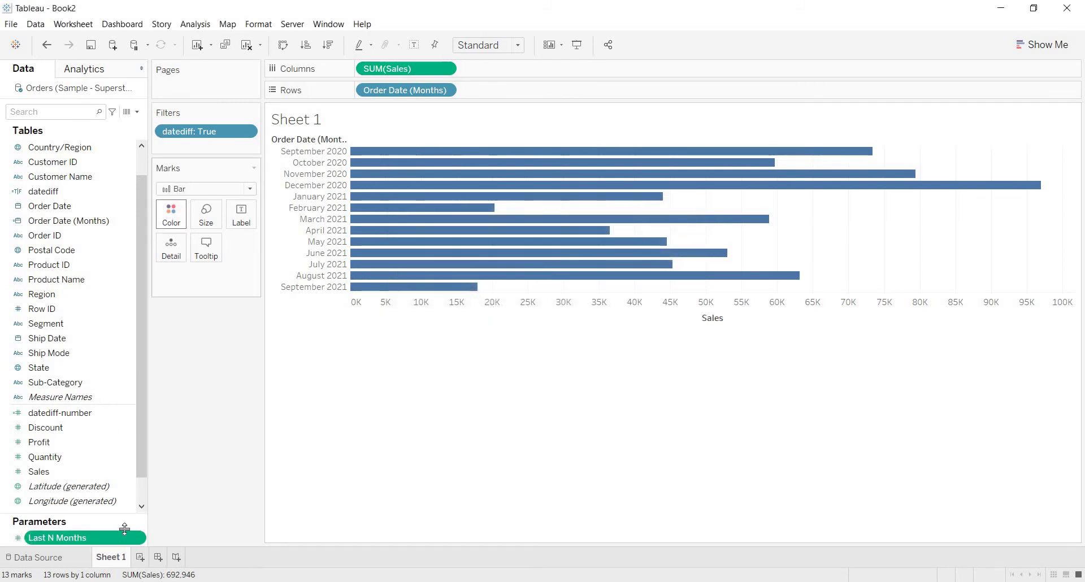
Step: Replace the fixed 12 in the datediff calculation with the Last N Months parameter and apply the change
click(68, 235)
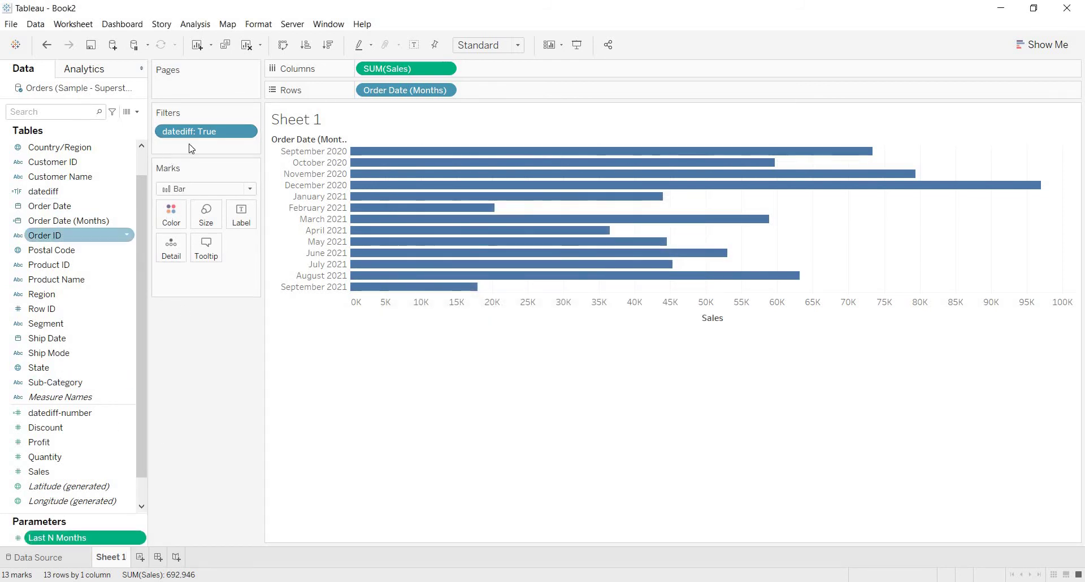
click(201, 132)
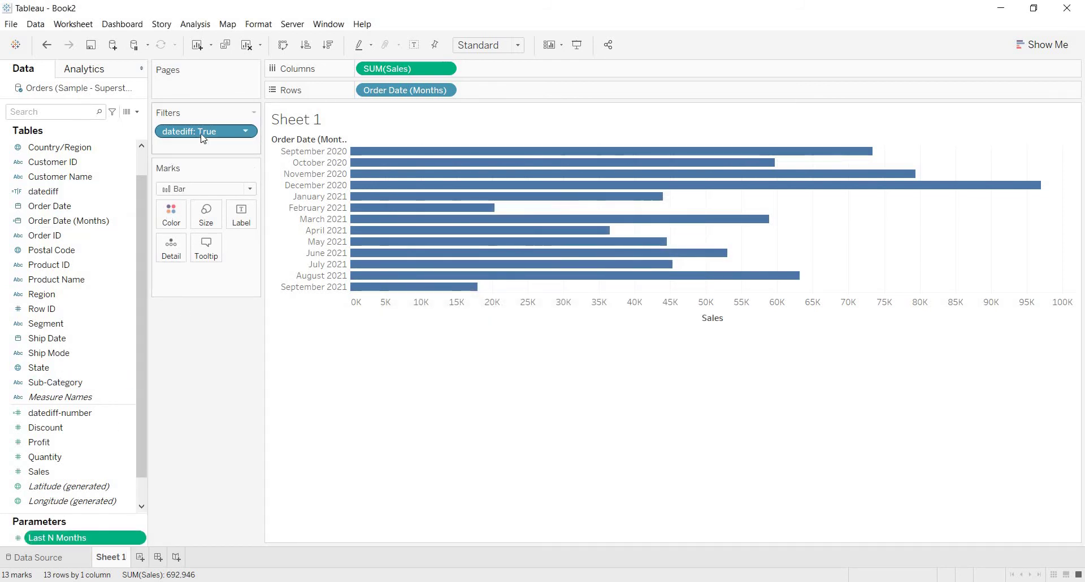
click(83, 191)
right_click(83, 192)
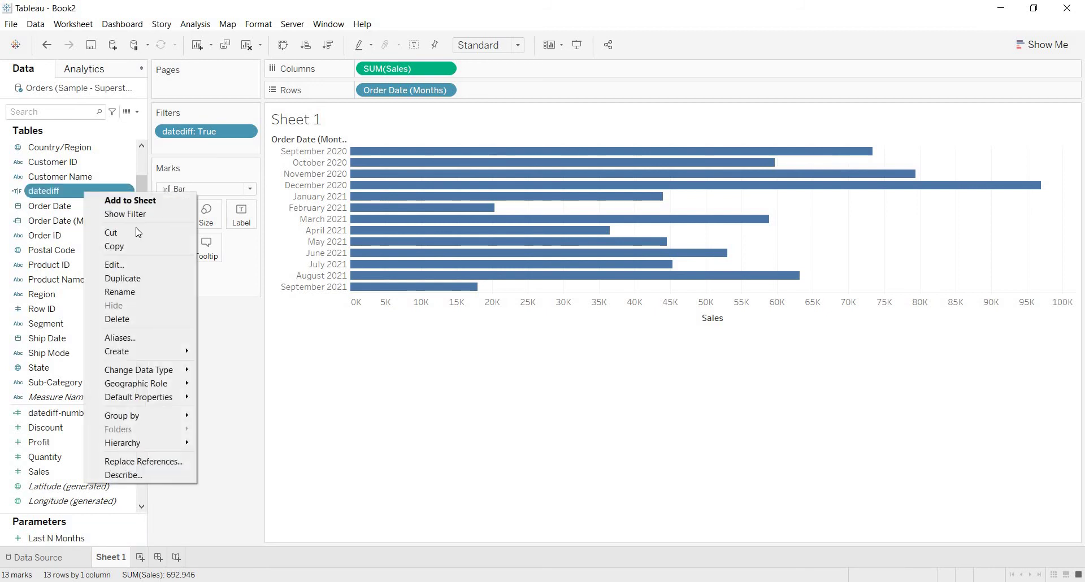
click(144, 264)
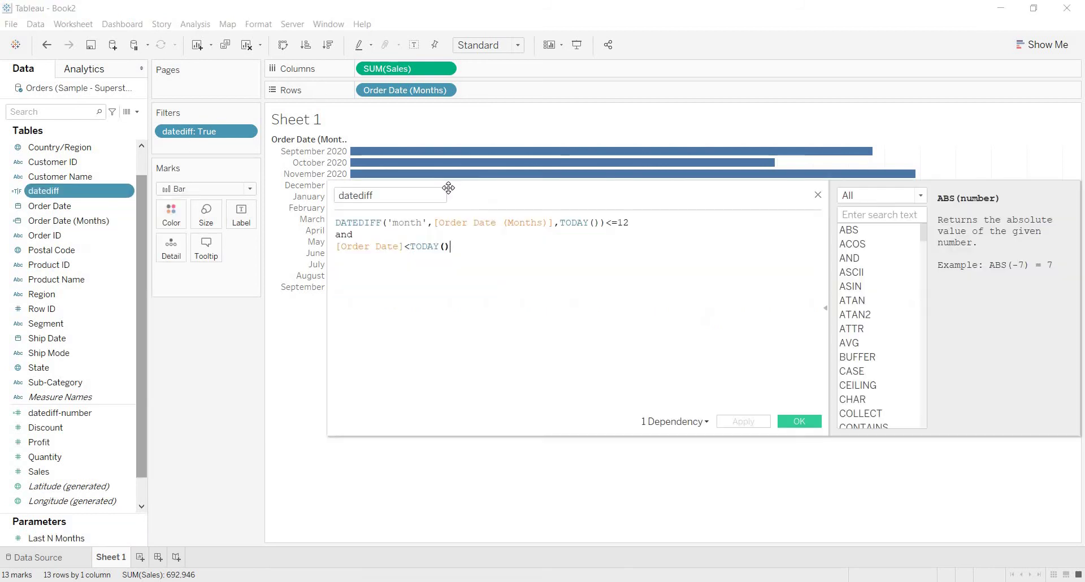
double_click(622, 222)
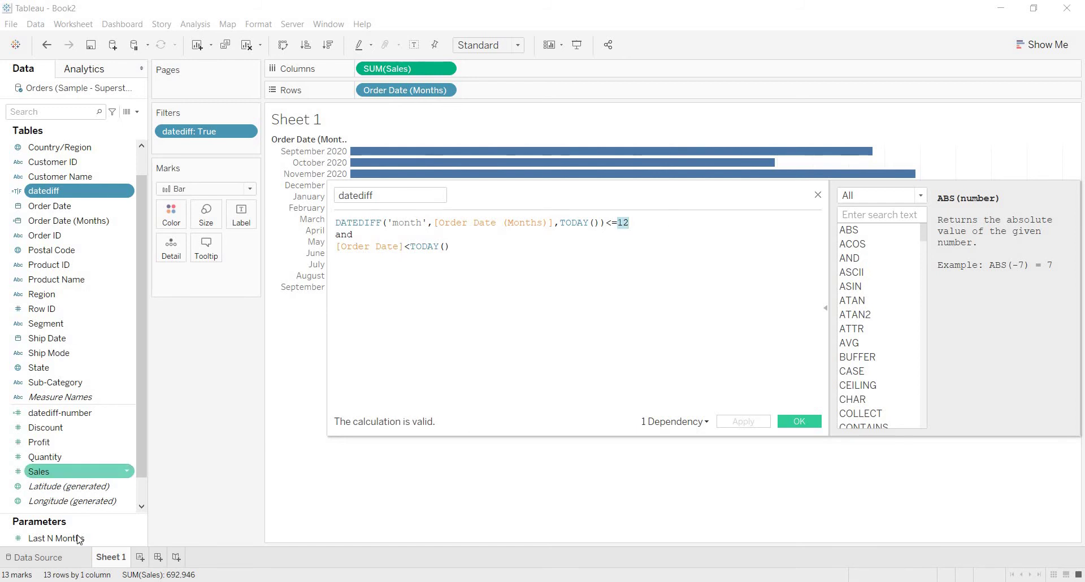
drag(80, 538, 634, 231)
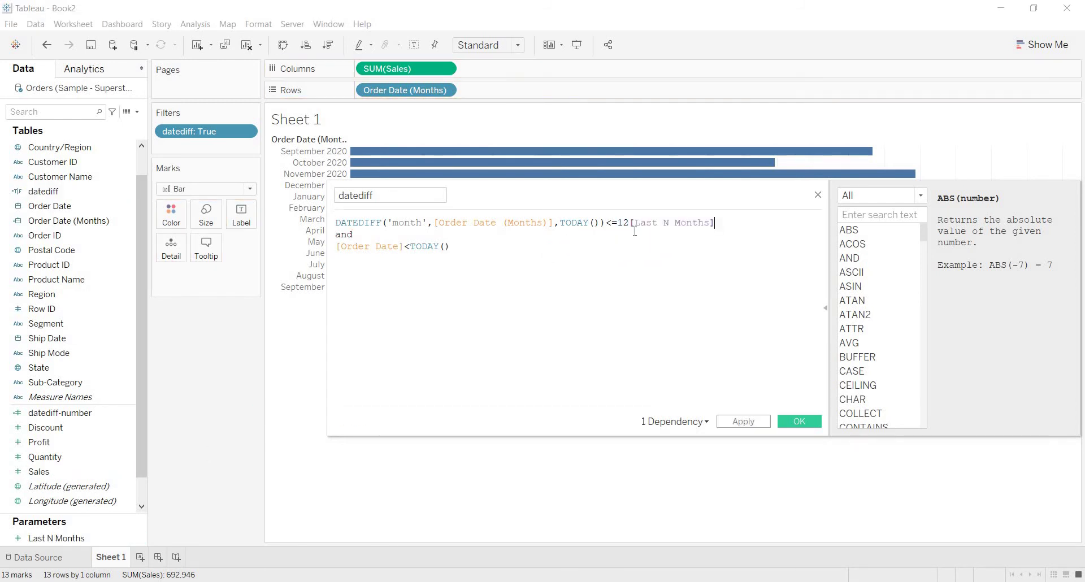
click(631, 222)
key(BackSpace)
key(BackSpace)
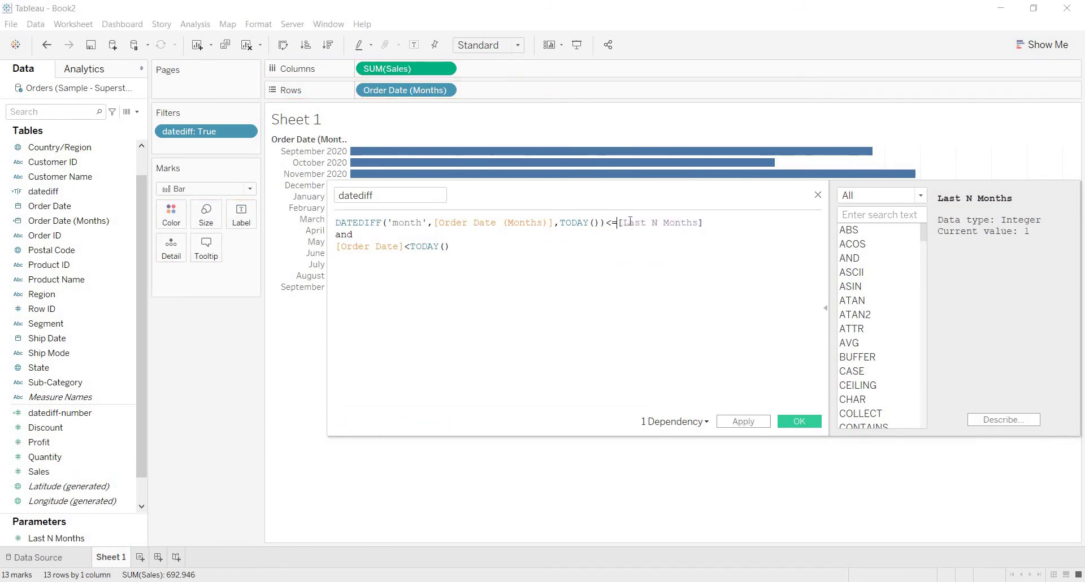
click(757, 422)
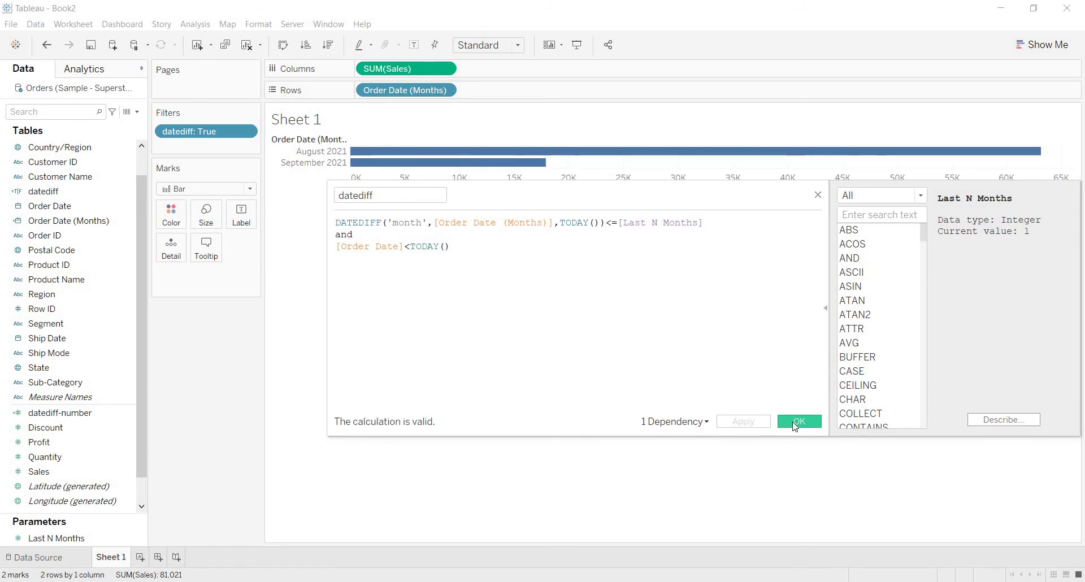
Step: Show the Last N Months parameter control on the sheet and set its value to 12
click(104, 557)
right_click(102, 538)
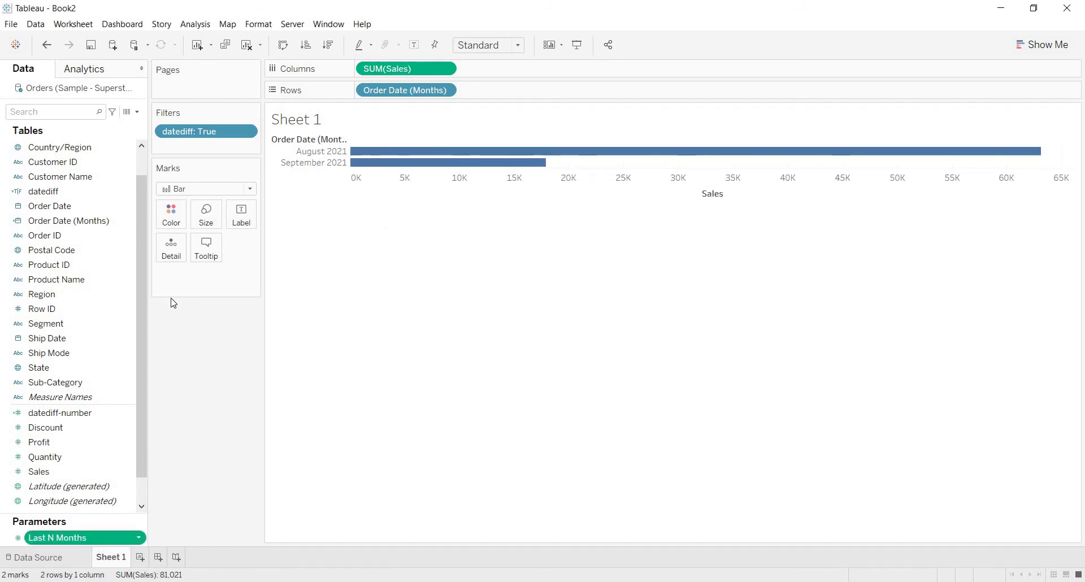
click(172, 340)
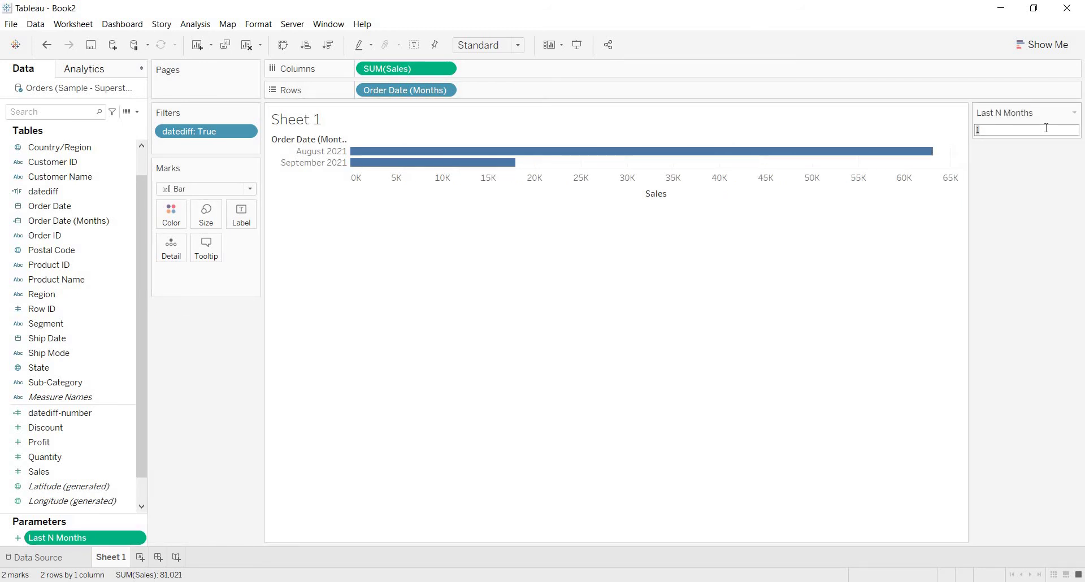
click(1046, 129)
text(2)
key(Return)
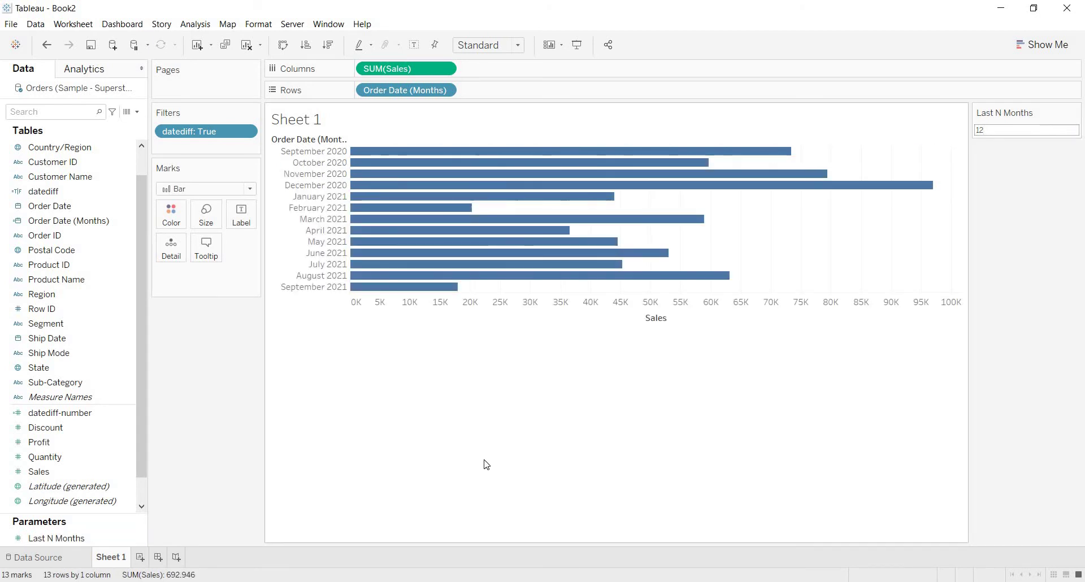
Step: Change the month comparison in the datediff calculation from <= to < [Last N Months] and save it
right_click(84, 191)
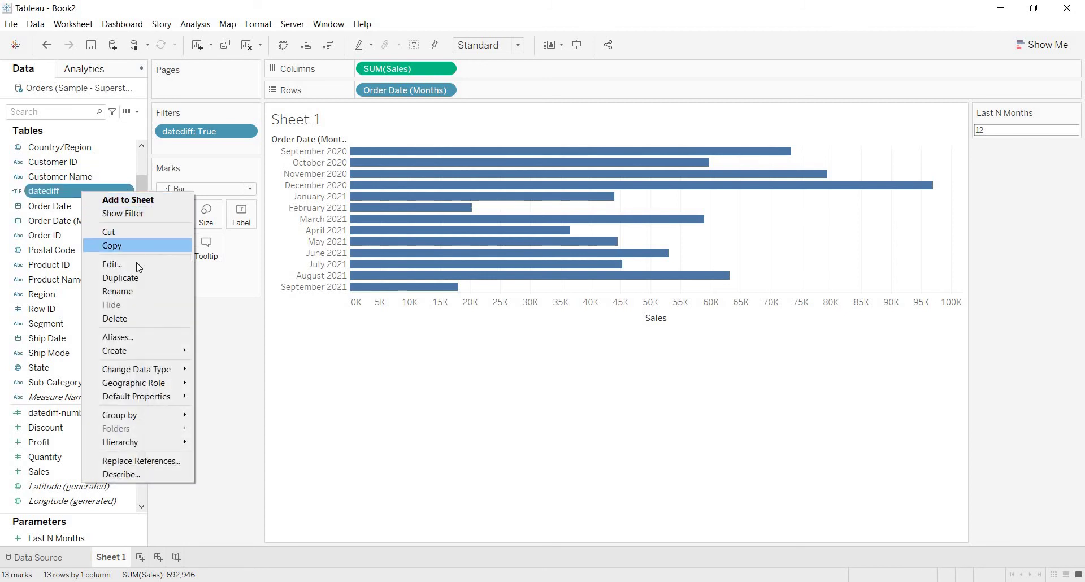
click(137, 264)
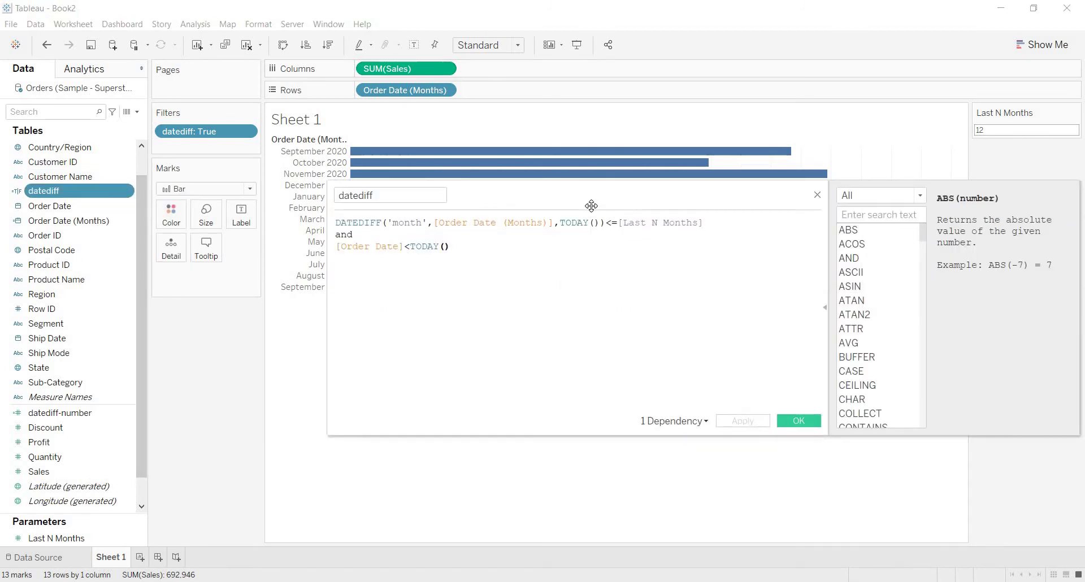
click(616, 223)
key(BackSpace)
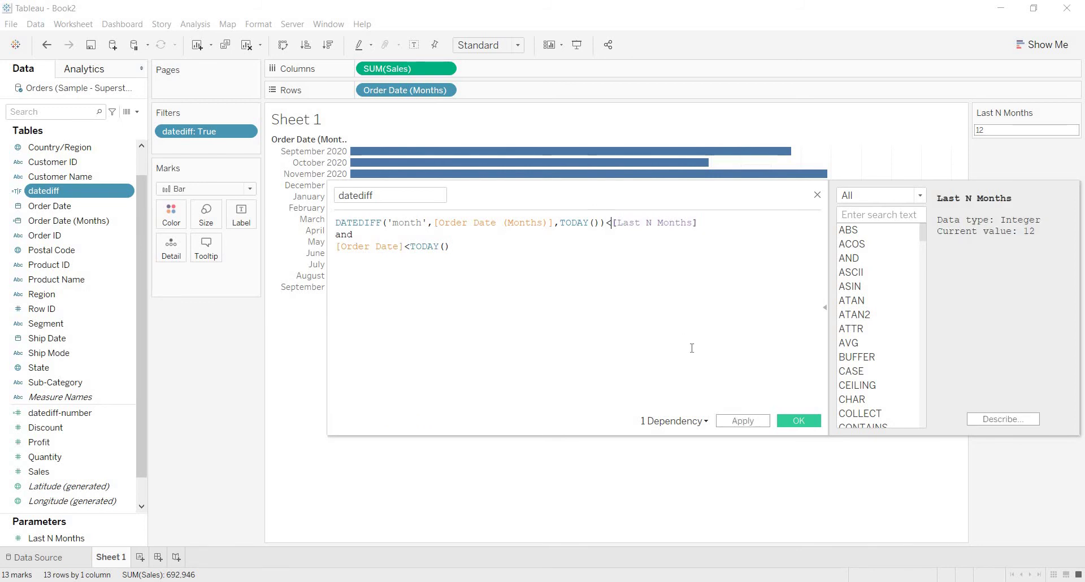
click(740, 421)
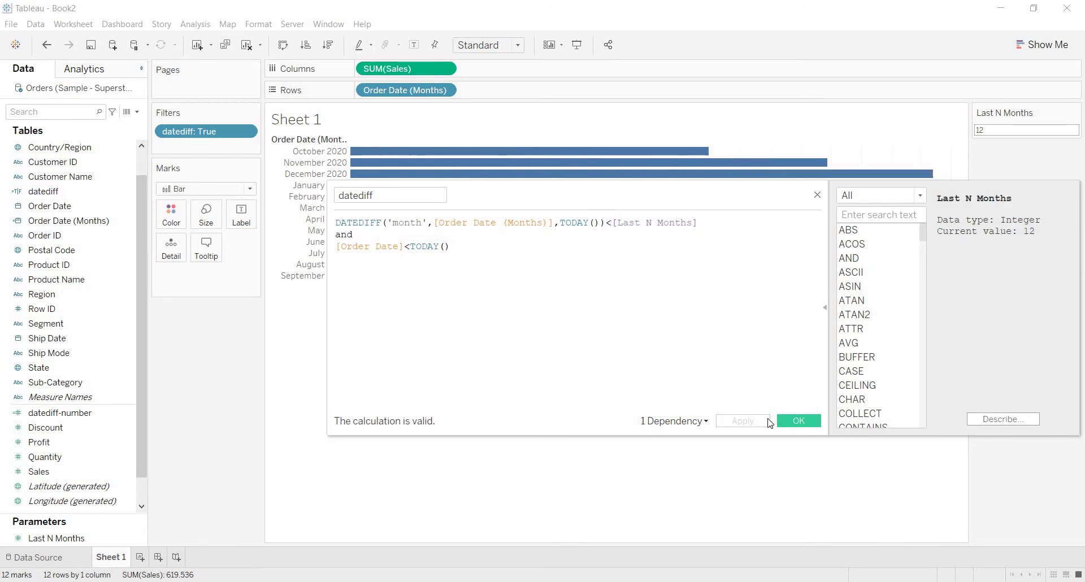
click(799, 421)
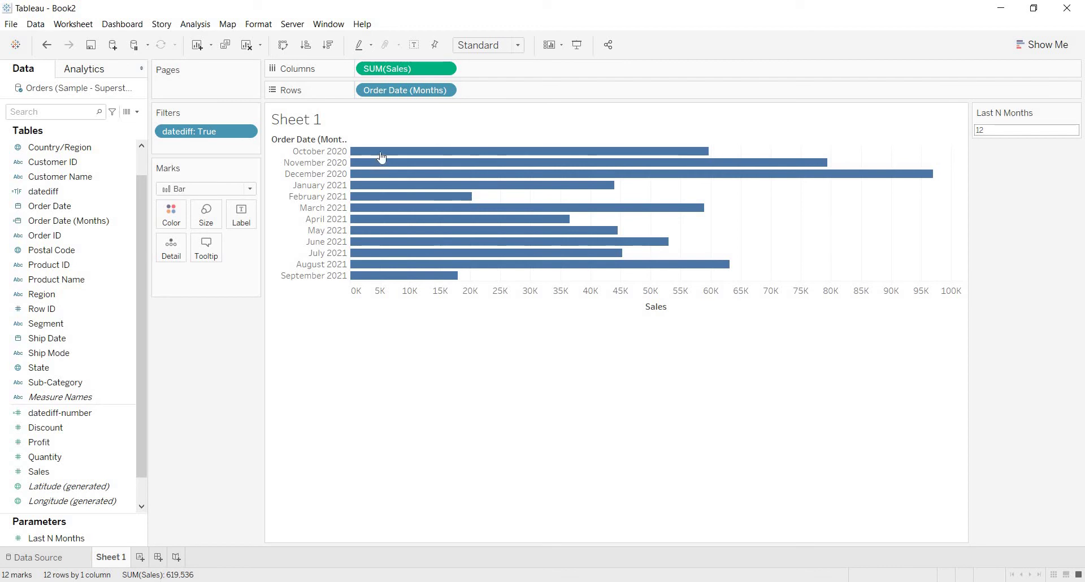
Step: Create a new worksheet and add Order Date (Months) to Rows
click(139, 556)
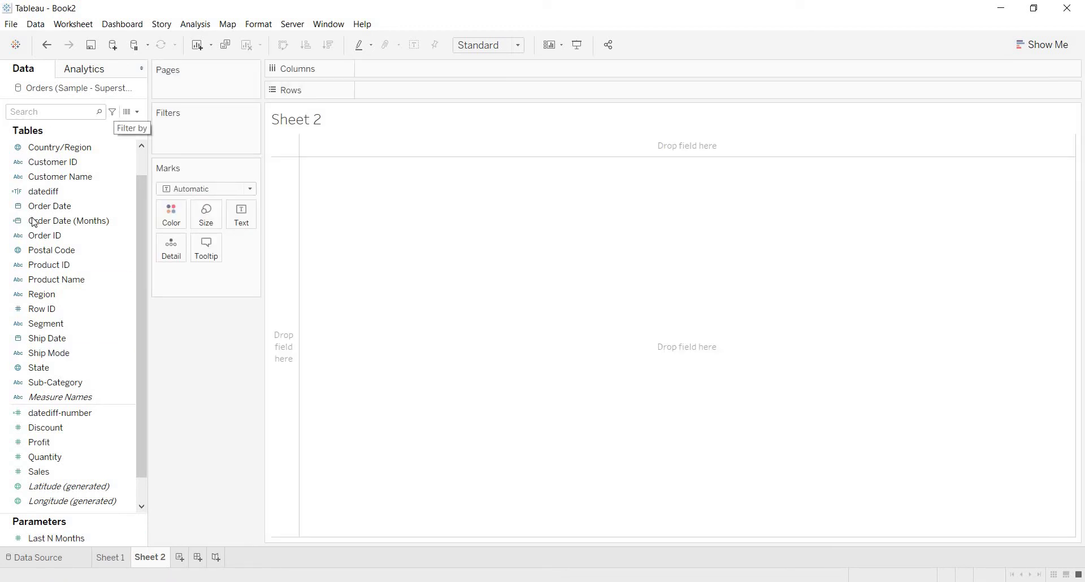
click(82, 225)
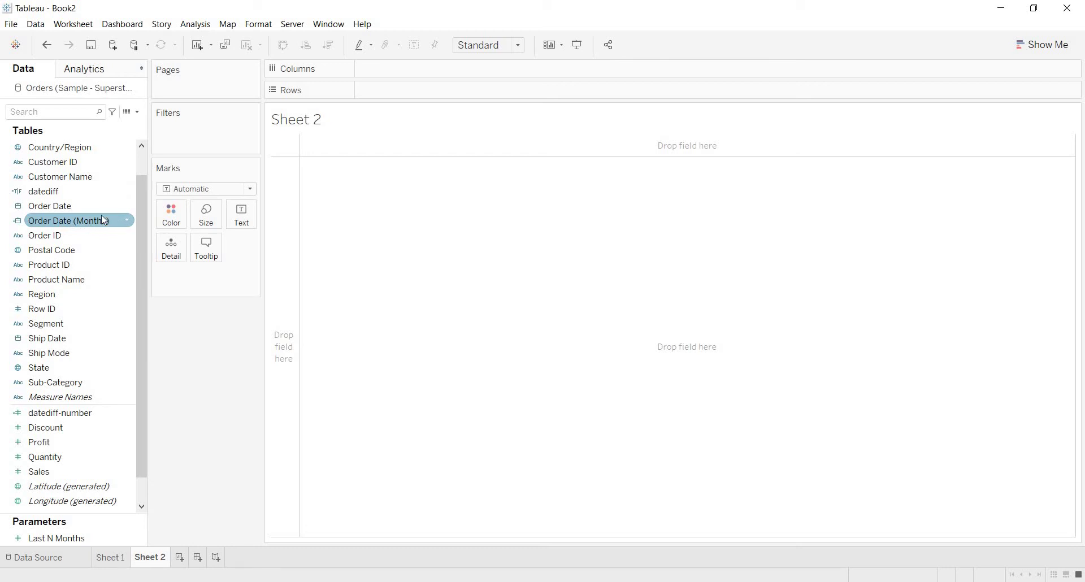
drag(86, 217, 497, 90)
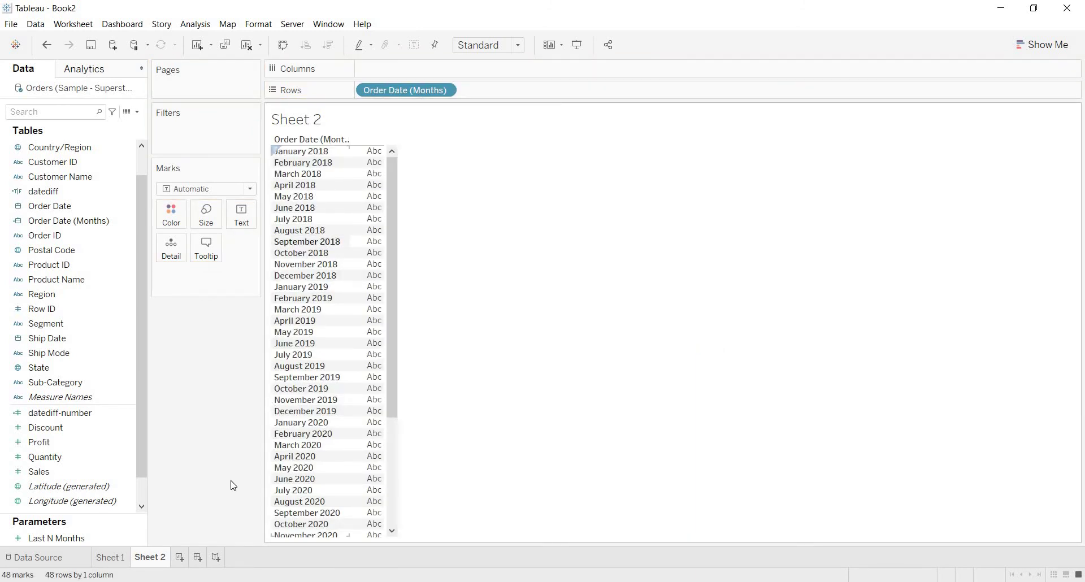
click(444, 91)
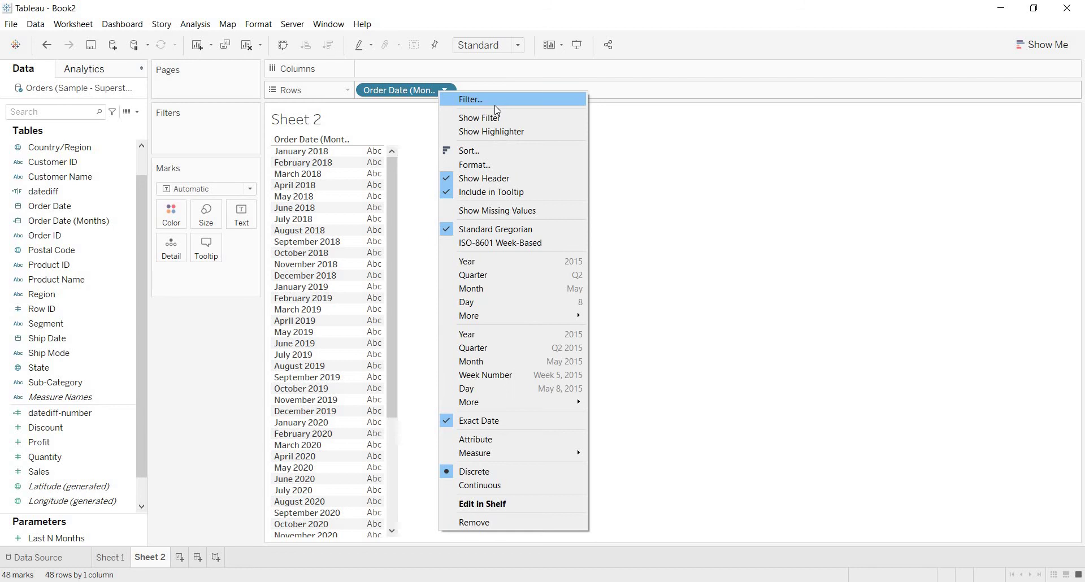
click(496, 105)
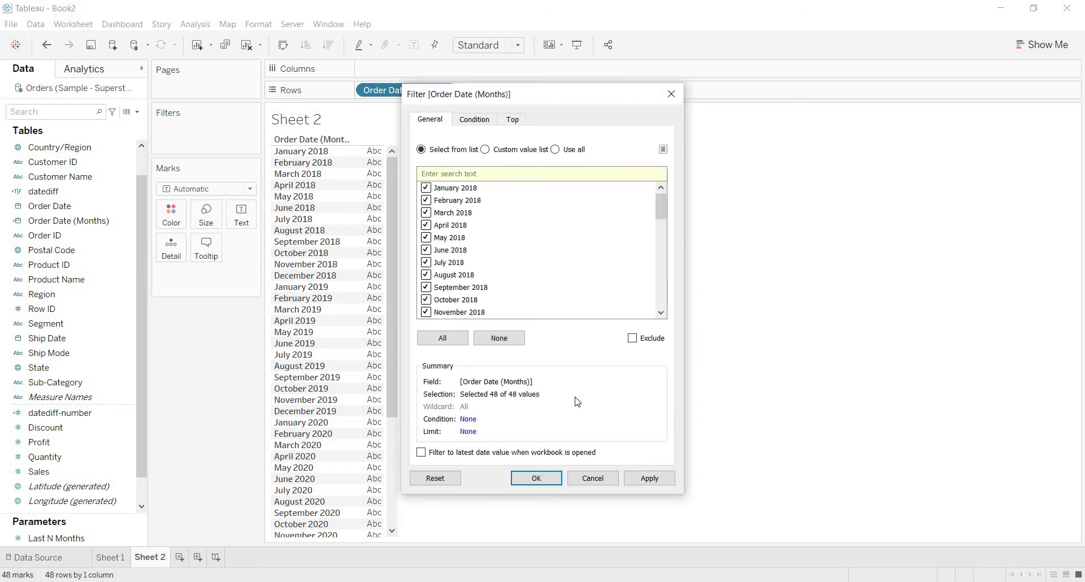
click(593, 478)
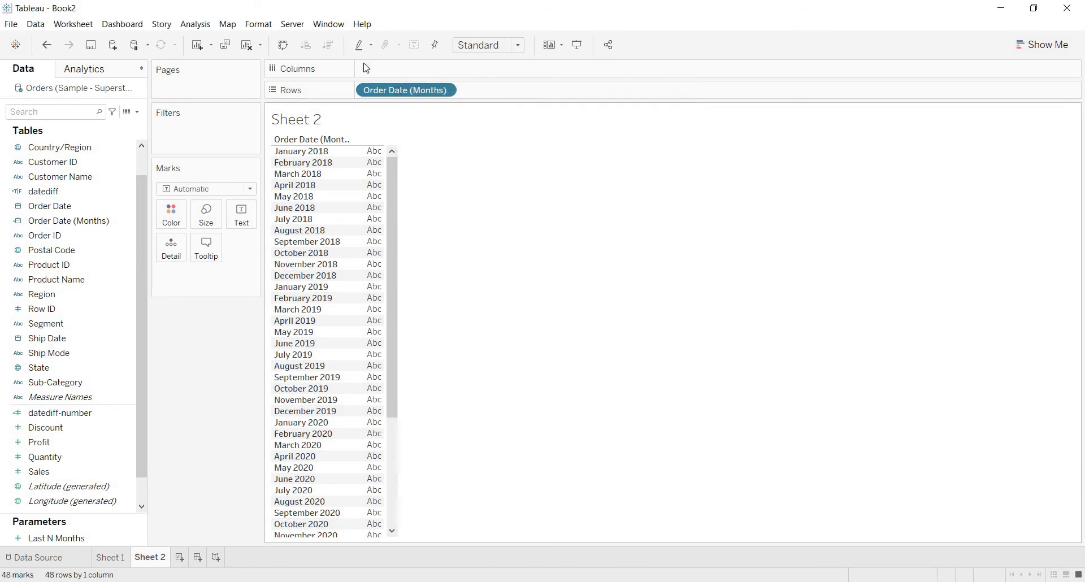
Step: Set up a filter on Order Date (Months) that uses all values with the condition formula [Order Date (Months)]<TODAY()
right_click(428, 90)
click(464, 95)
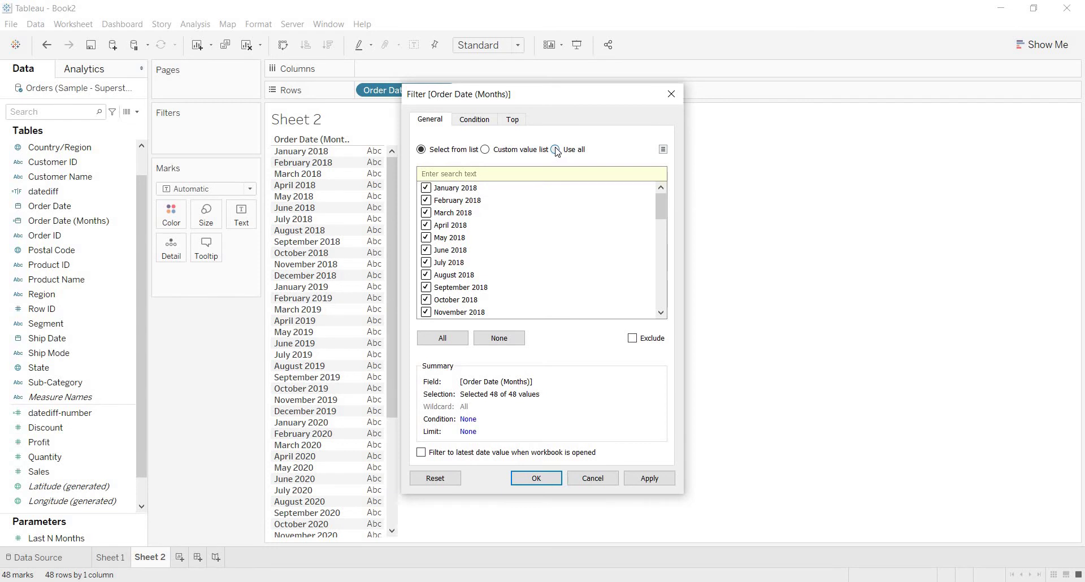
click(555, 150)
click(473, 120)
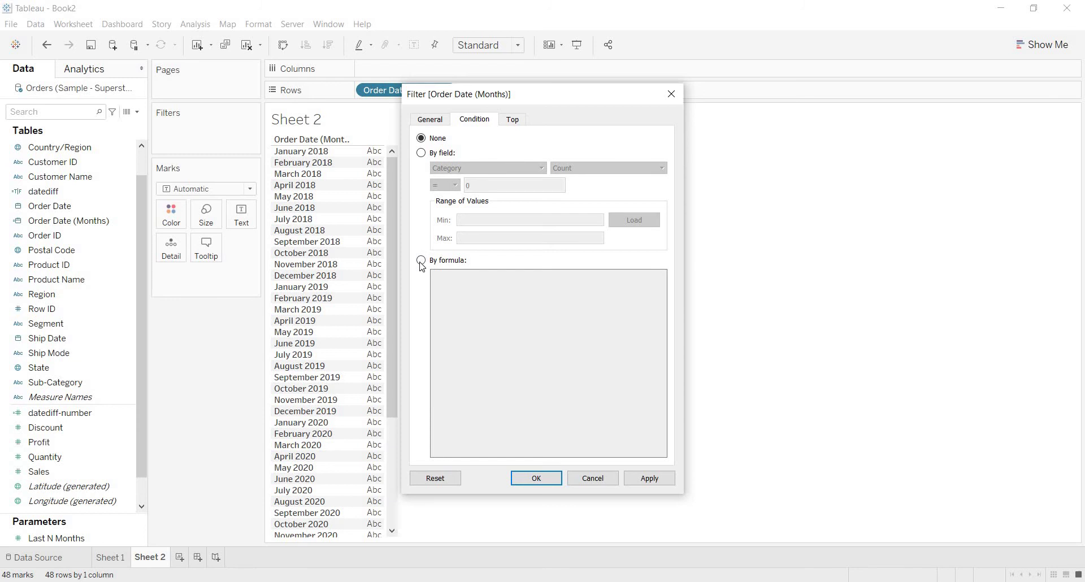
click(475, 291)
text(or)
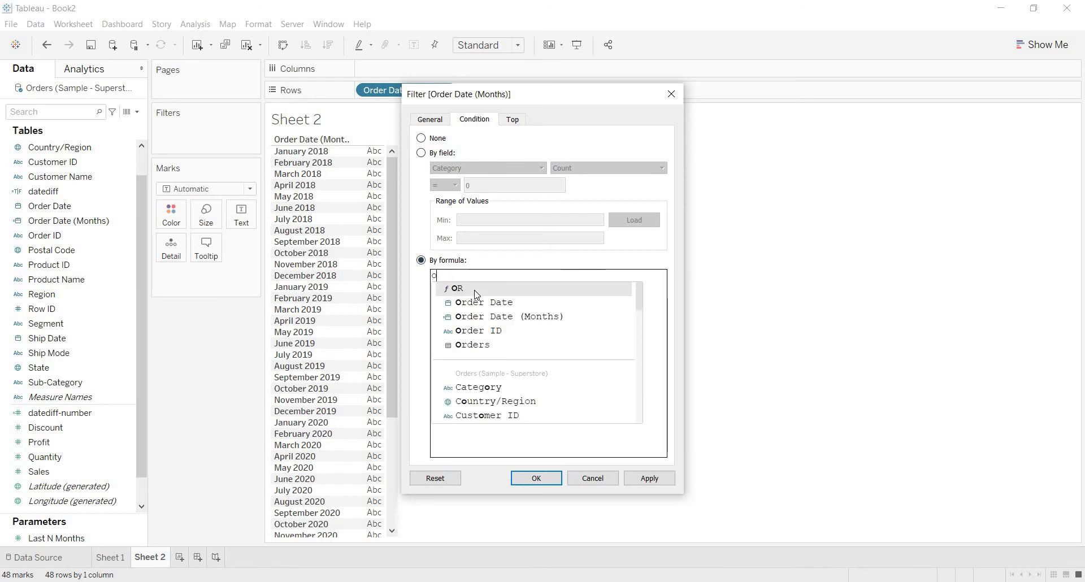
click(511, 316)
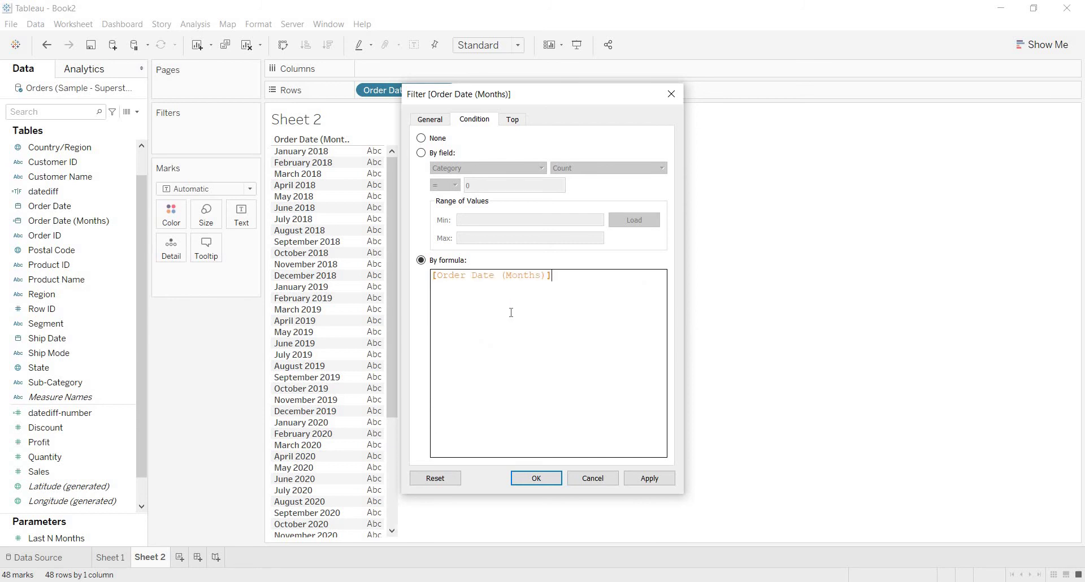
text(<to)
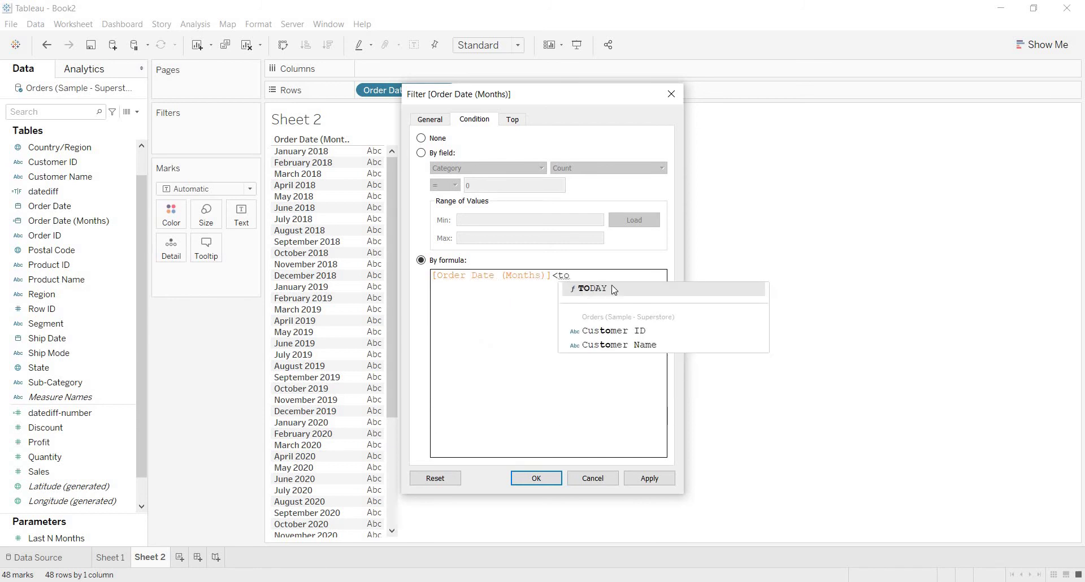
click(614, 290)
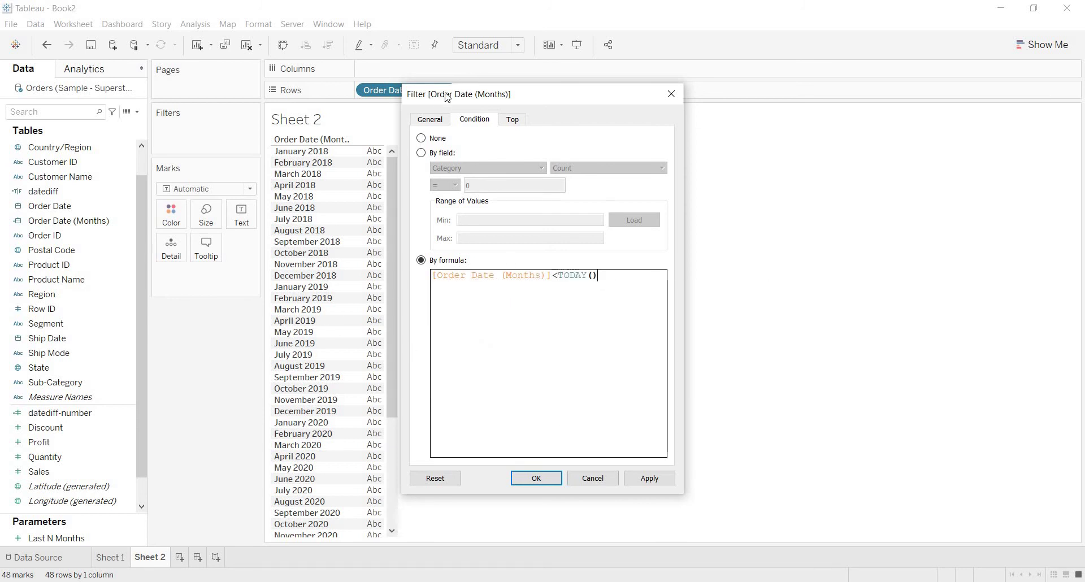
click(430, 121)
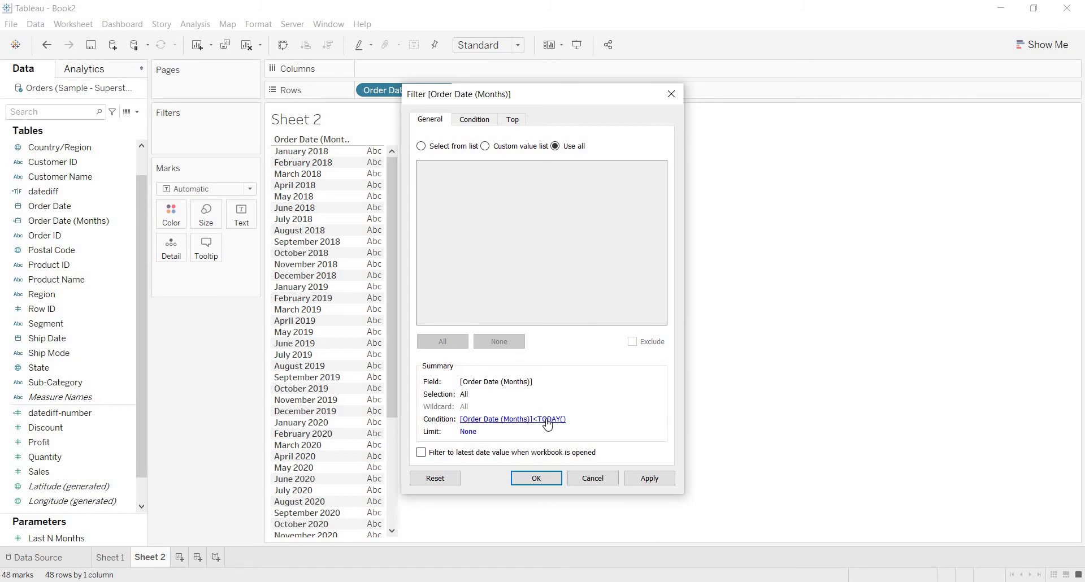
click(475, 120)
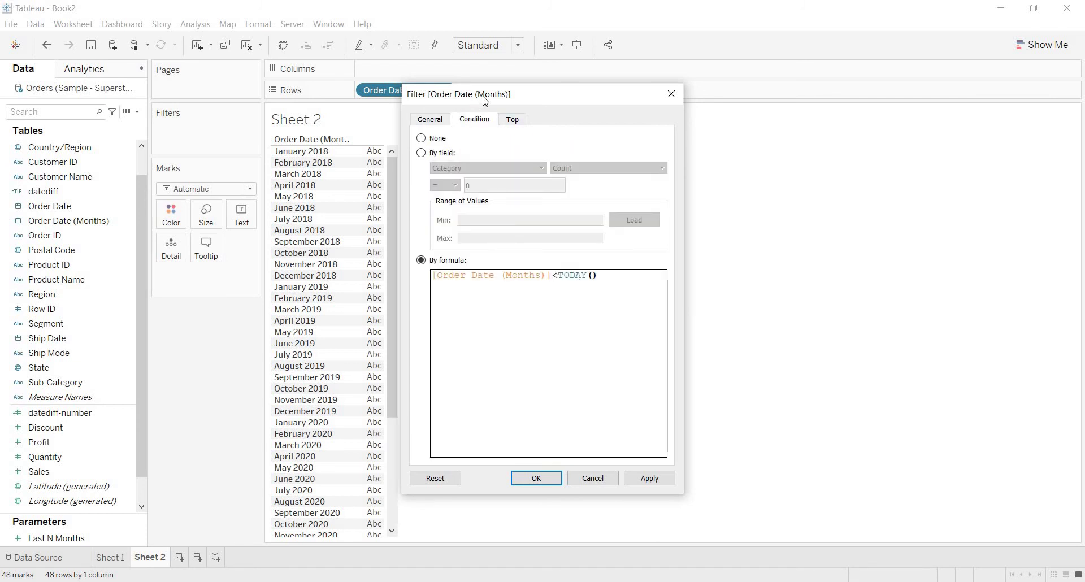
Step: Limit the Order Date (Months) filter to the Top 12 by the Maximum of Order Date (Months) and apply it
click(518, 122)
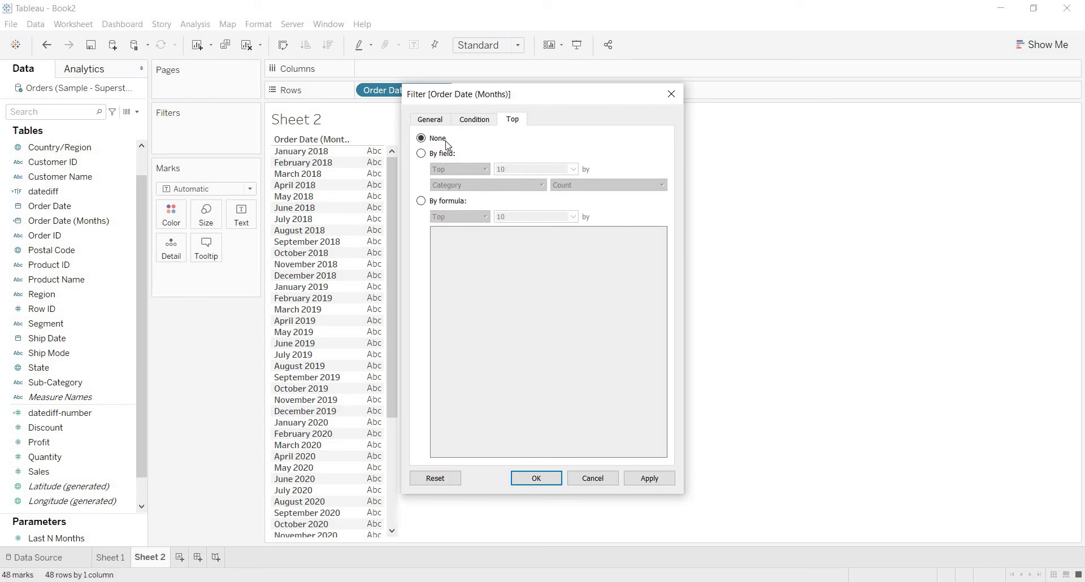
click(421, 153)
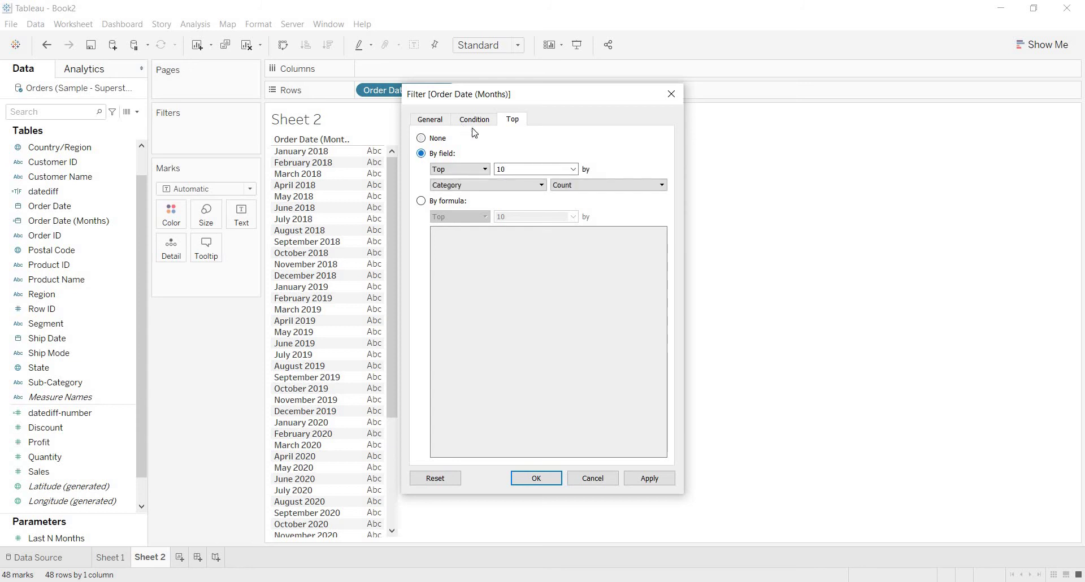
click(512, 168)
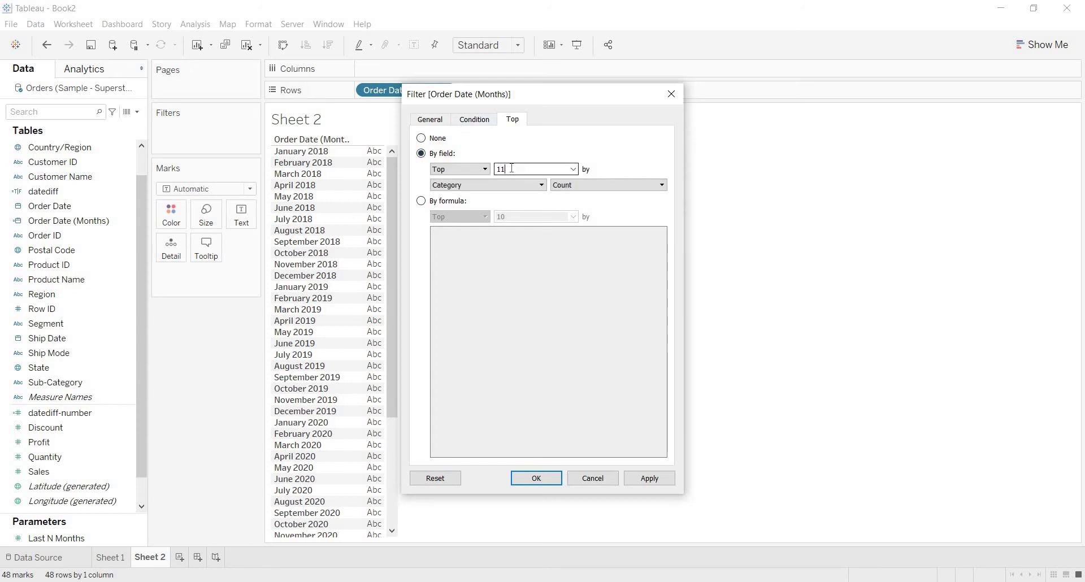
text(2)
click(541, 186)
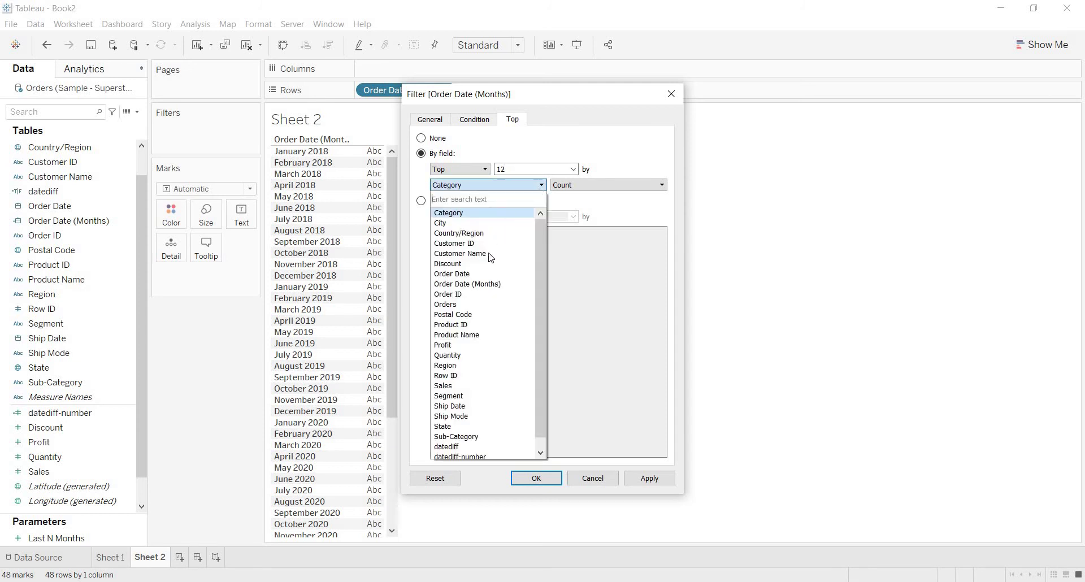
click(491, 284)
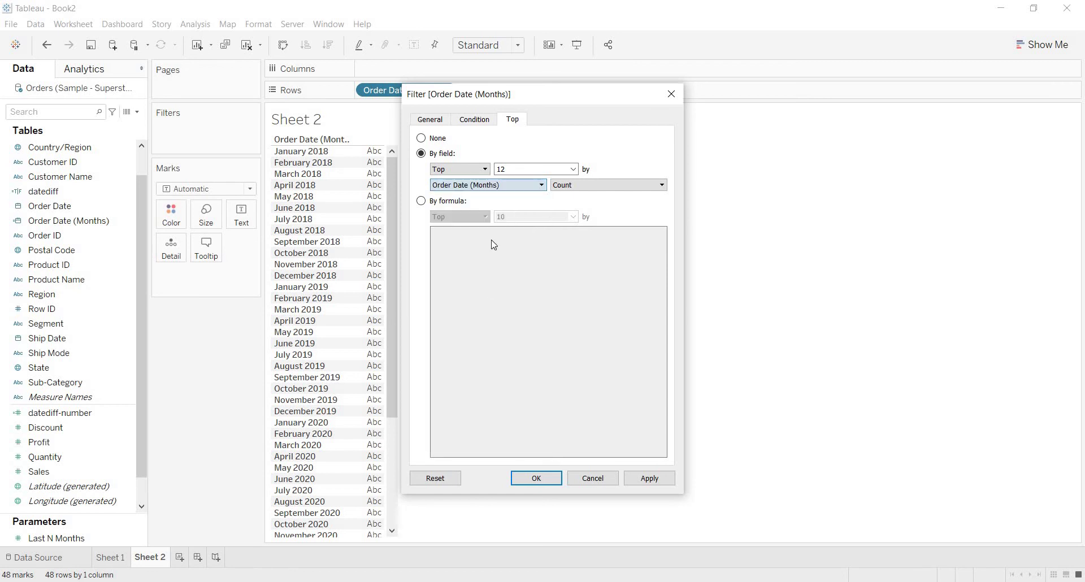
click(596, 185)
click(581, 223)
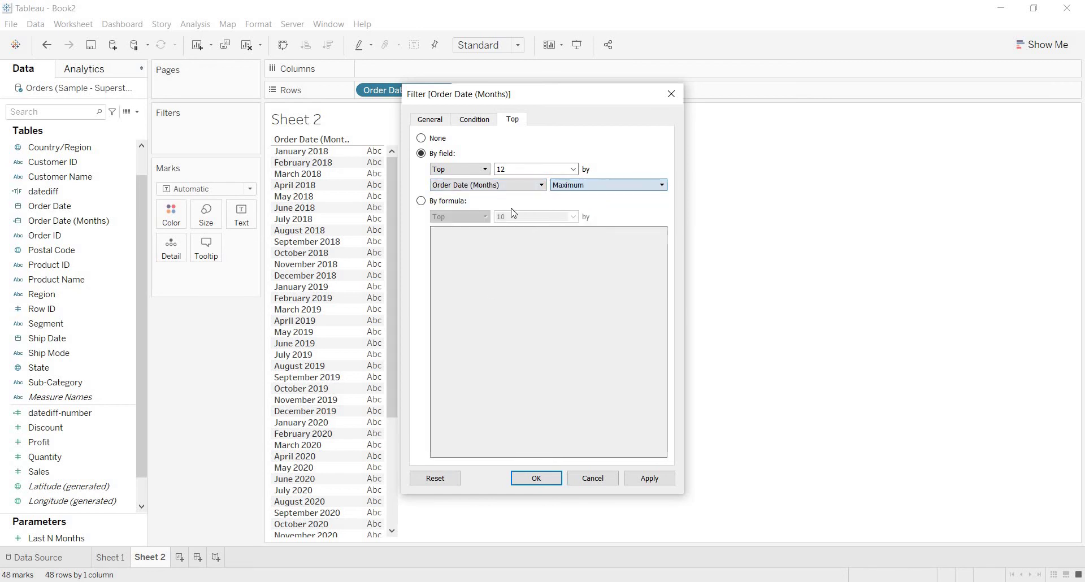
click(467, 174)
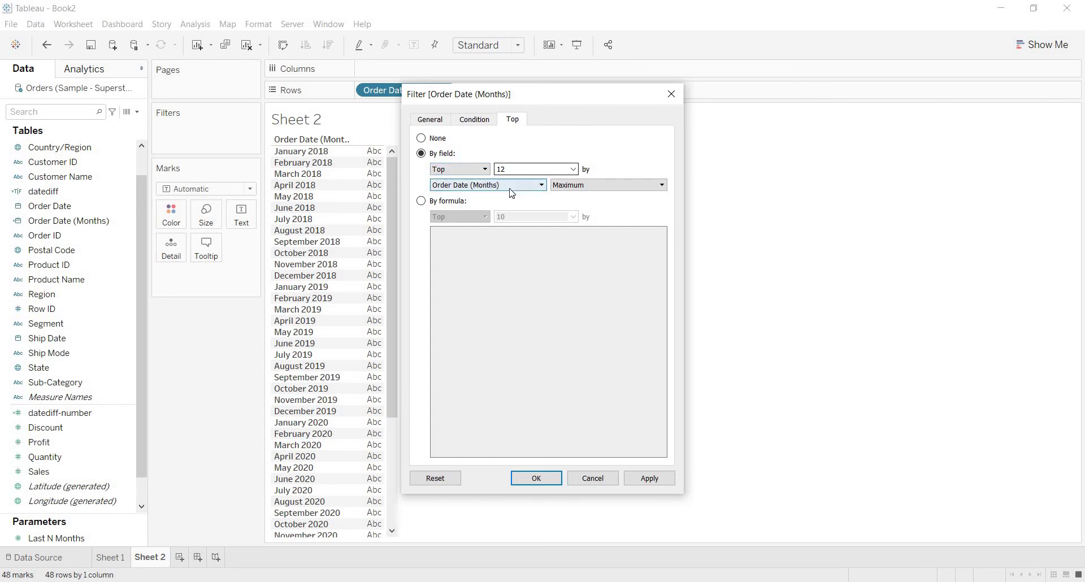
click(650, 480)
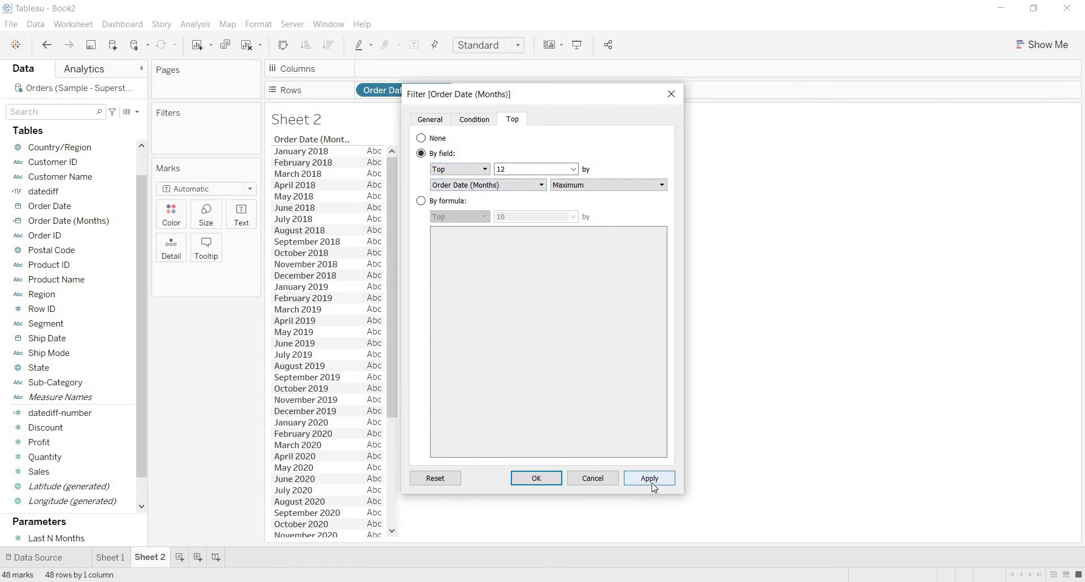
click(537, 480)
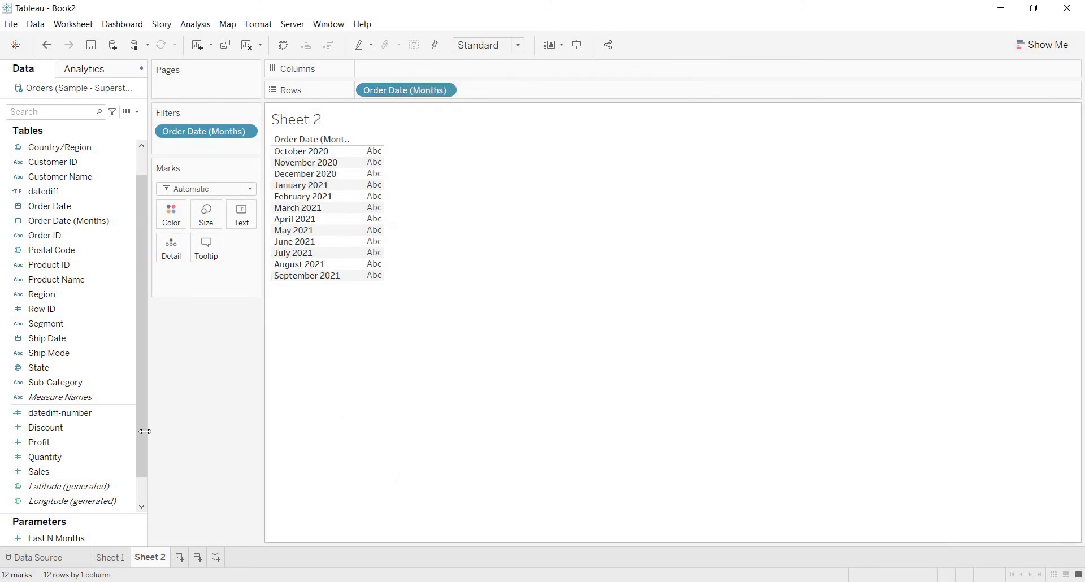
Step: Edit the Order Date (Months) filter so its Top limit uses the Last N Months parameter
click(244, 135)
click(354, 99)
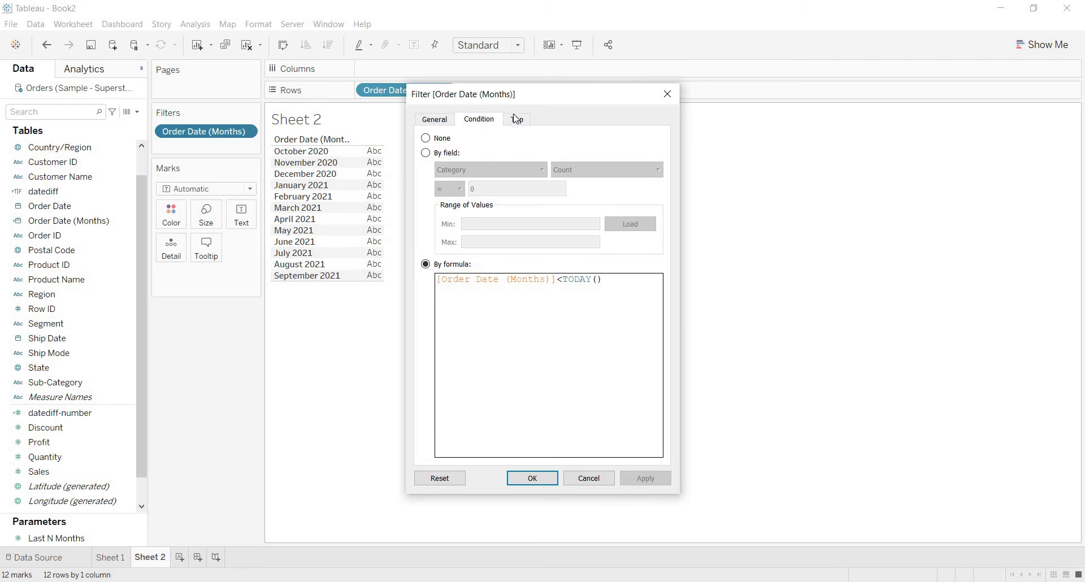
click(517, 120)
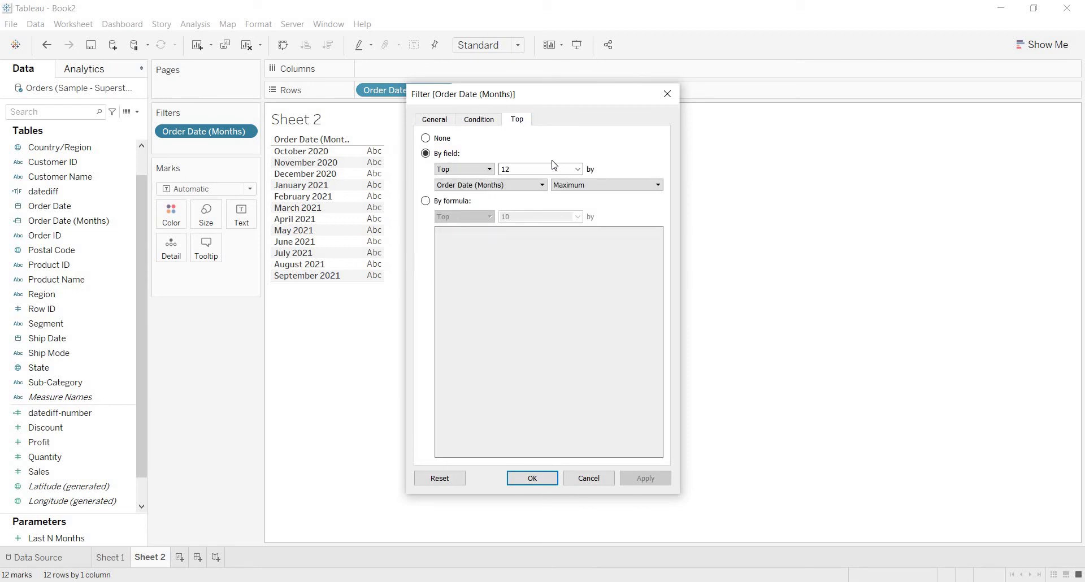
click(578, 169)
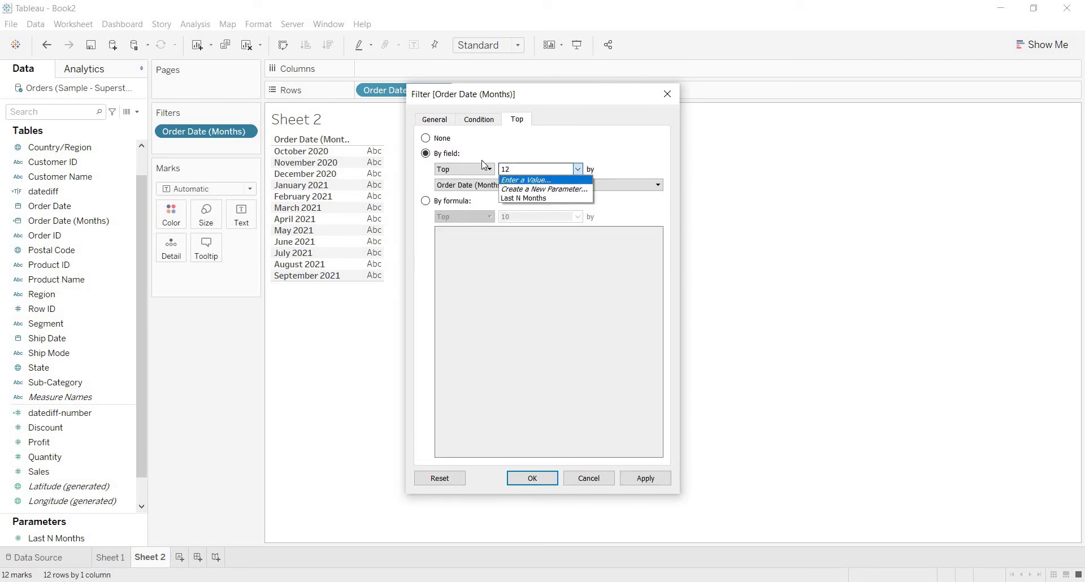
click(522, 198)
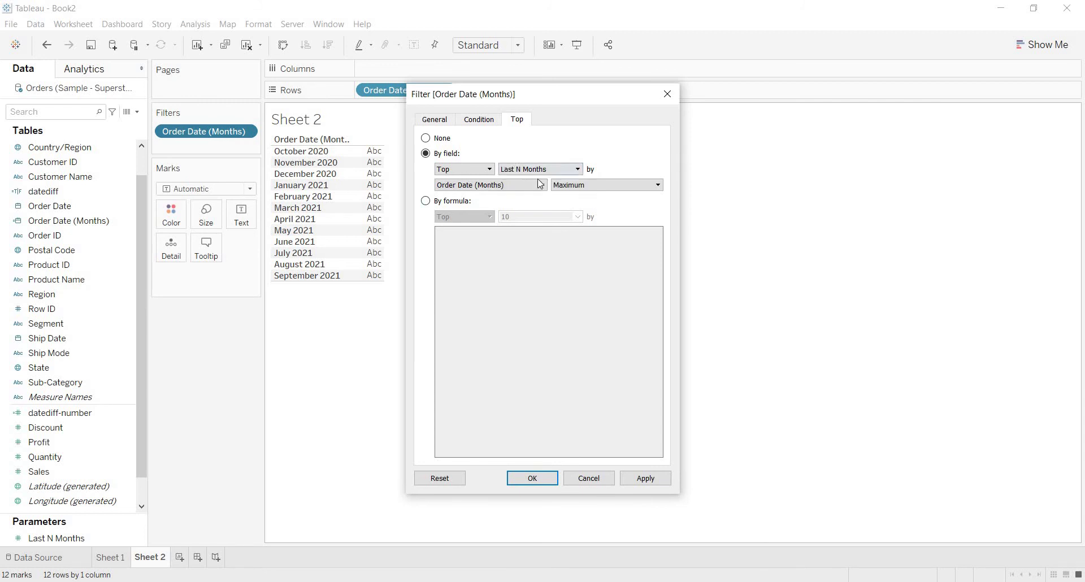
click(651, 479)
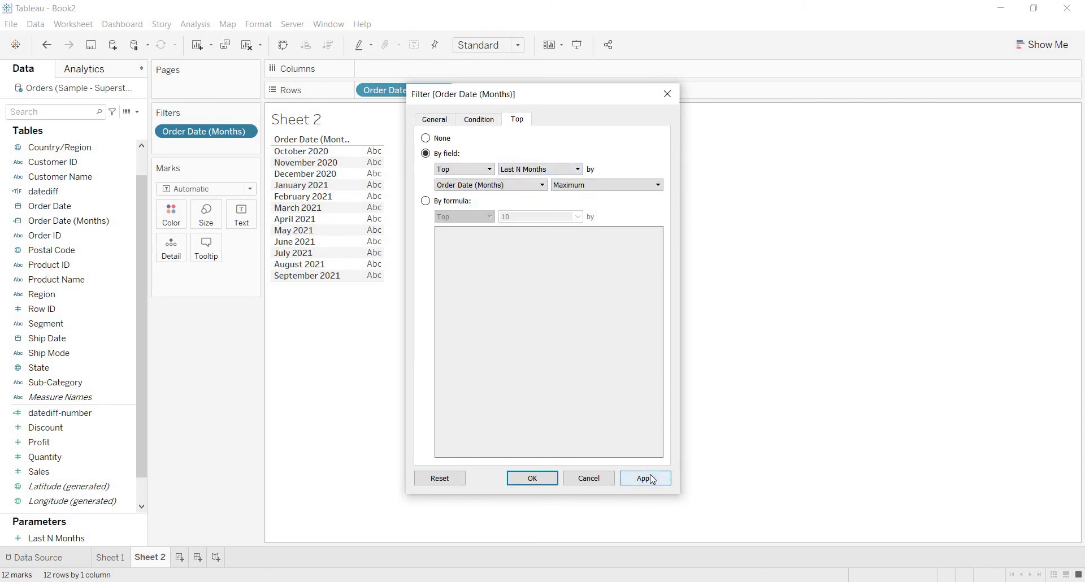
click(533, 479)
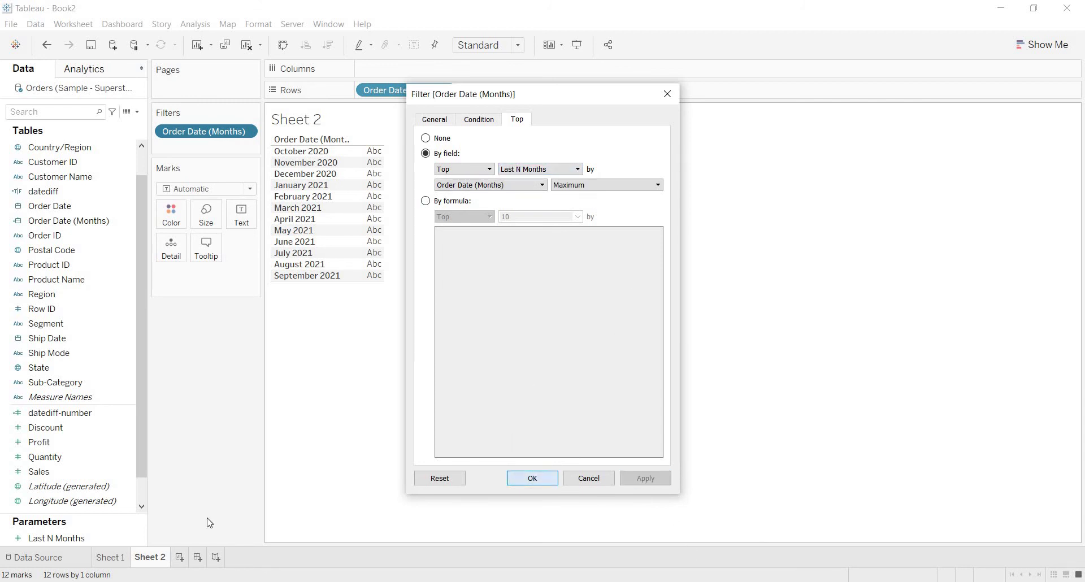
Step: Show the Last N Months parameter control on the sheet and set its value to 20
click(62, 539)
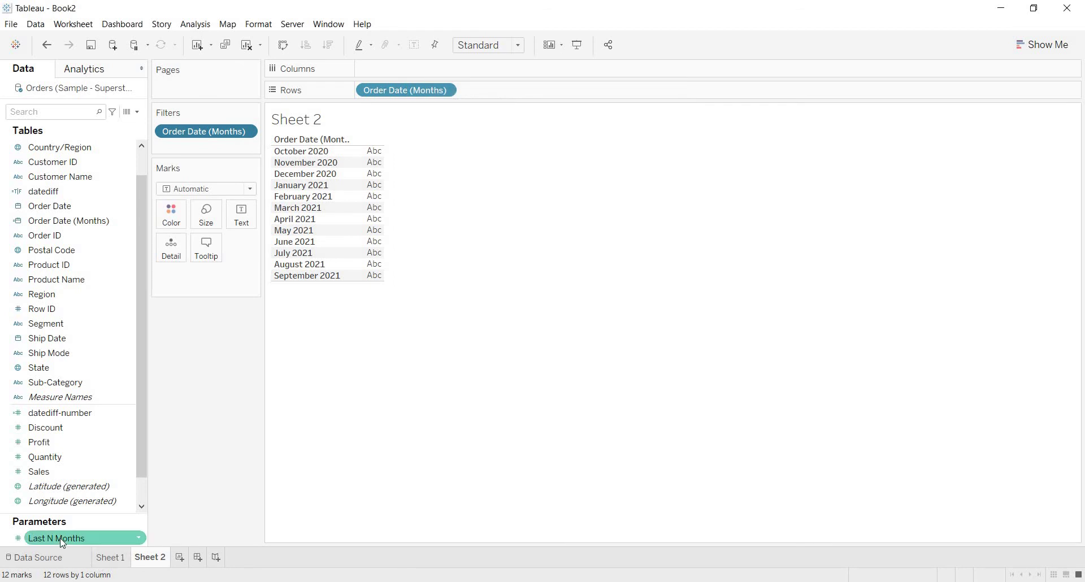
key(shift+F10)
click(138, 334)
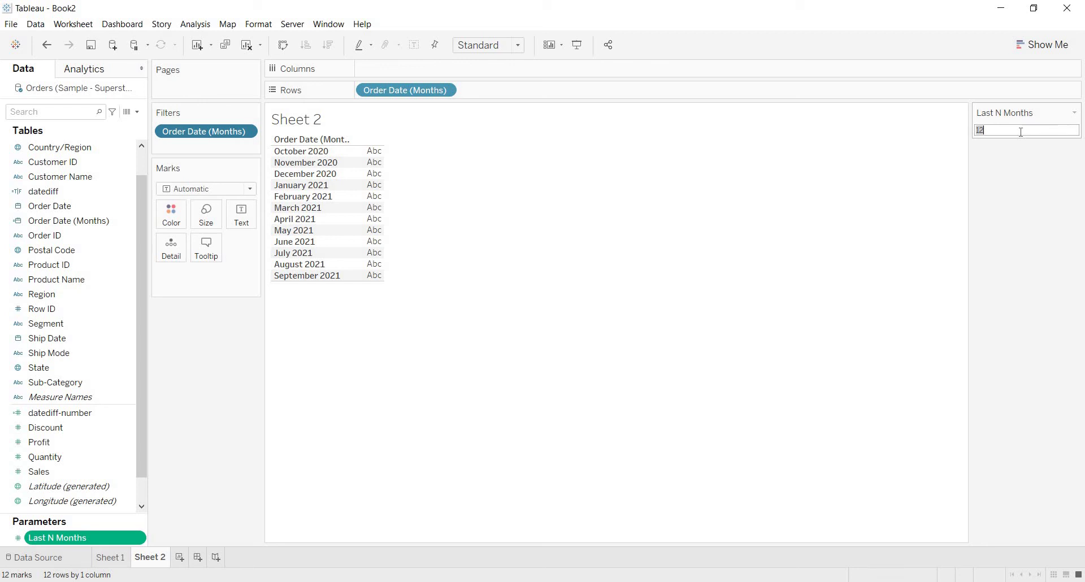
click(1020, 131)
text(20)
key(Return)
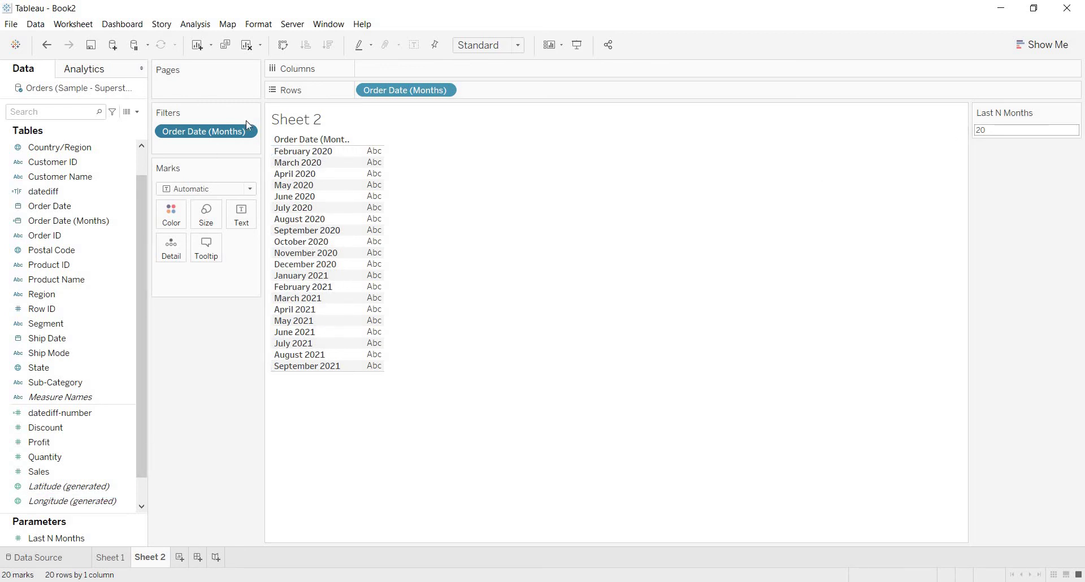
mouse_move(383, 176)
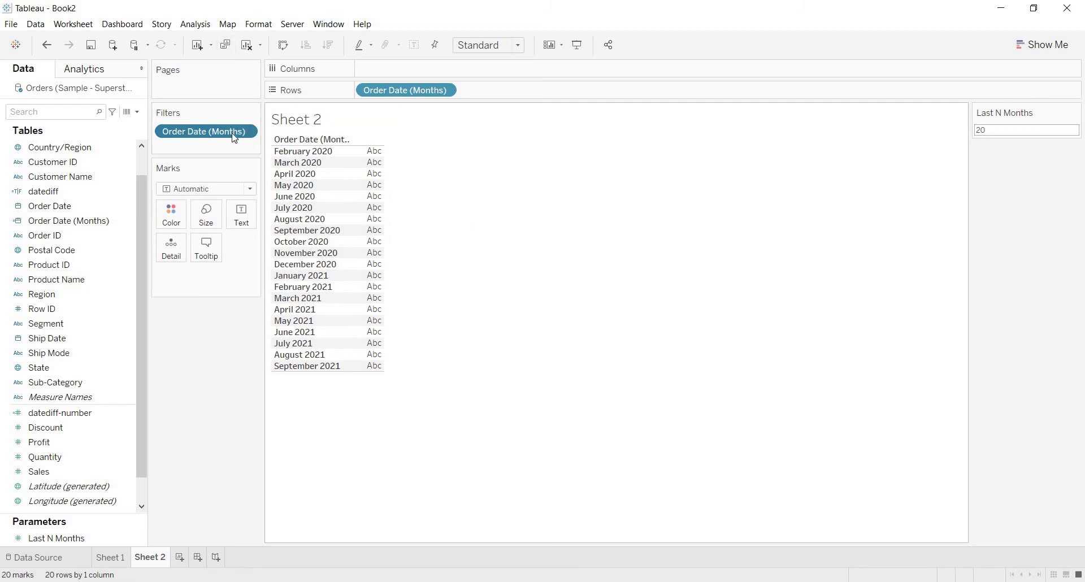
right_click(431, 93)
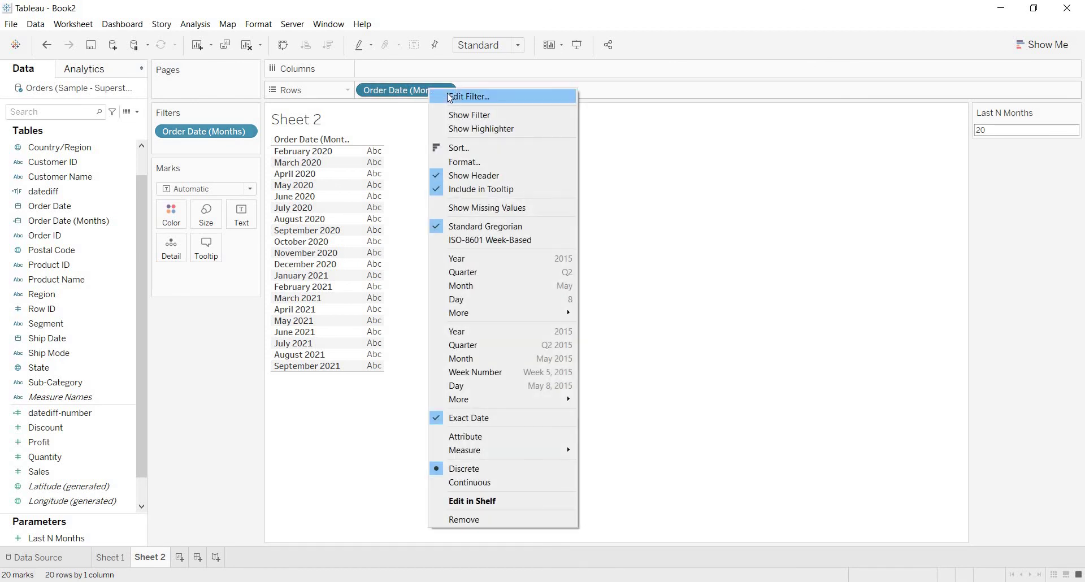
click(452, 97)
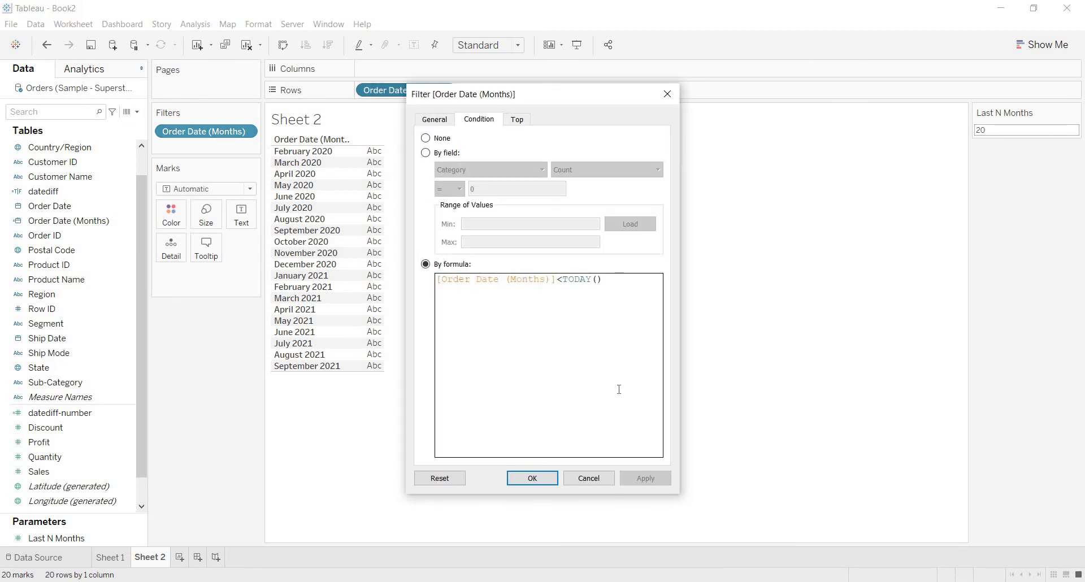
click(596, 480)
Step: Add Sales to Columns and change the mark type to Bar
click(70, 470)
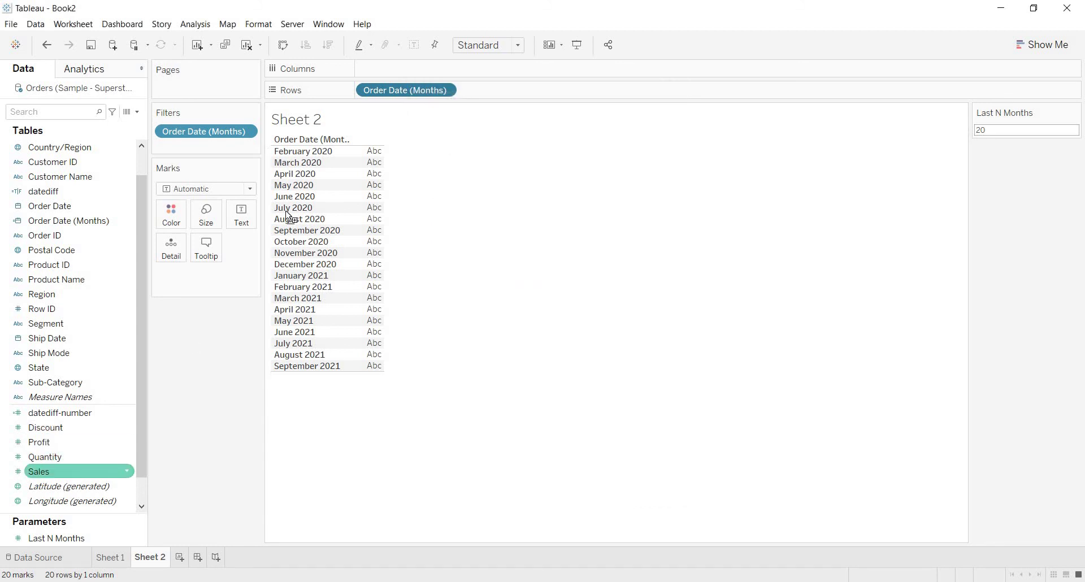
drag(290, 217, 409, 66)
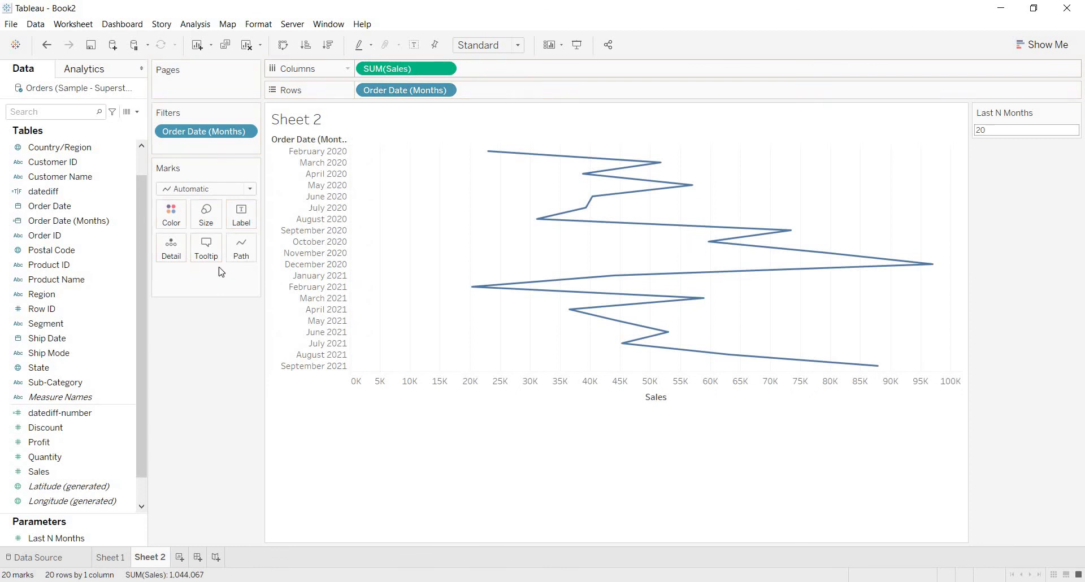
click(201, 188)
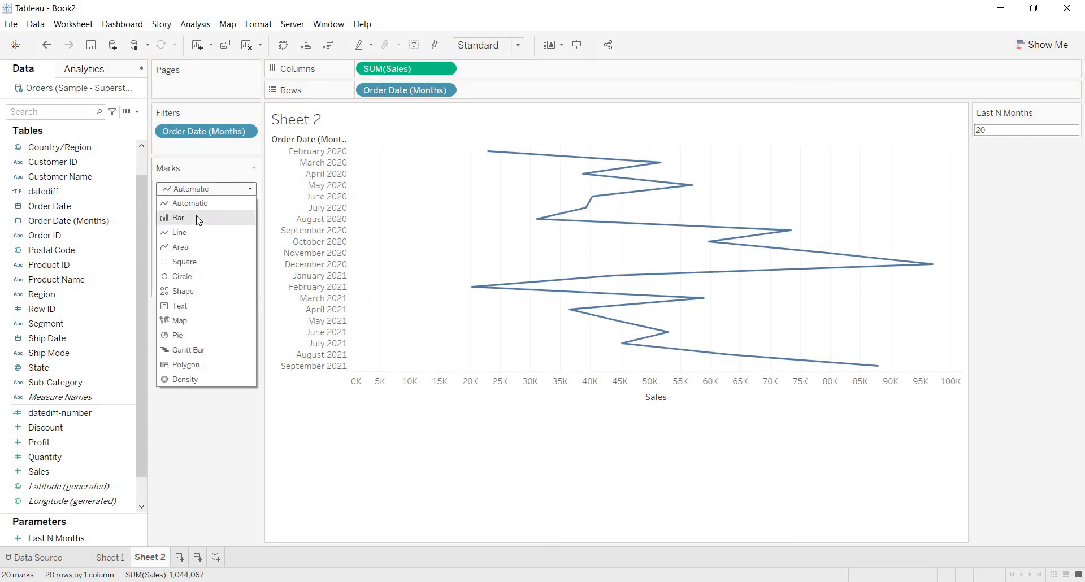
click(199, 219)
Step: Fit the bar chart to Entire View and show its mark labels
click(490, 46)
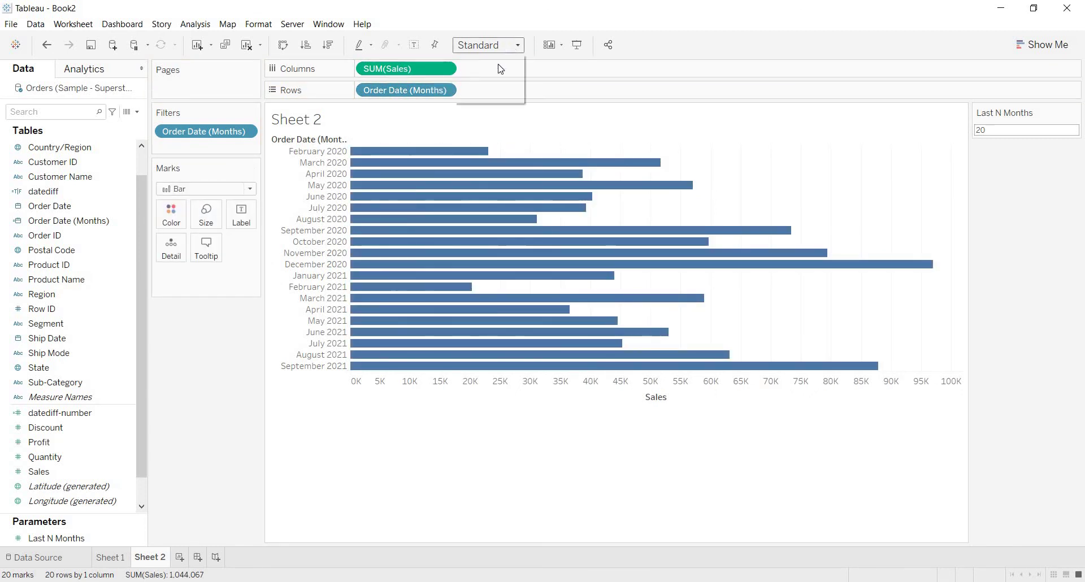
click(487, 97)
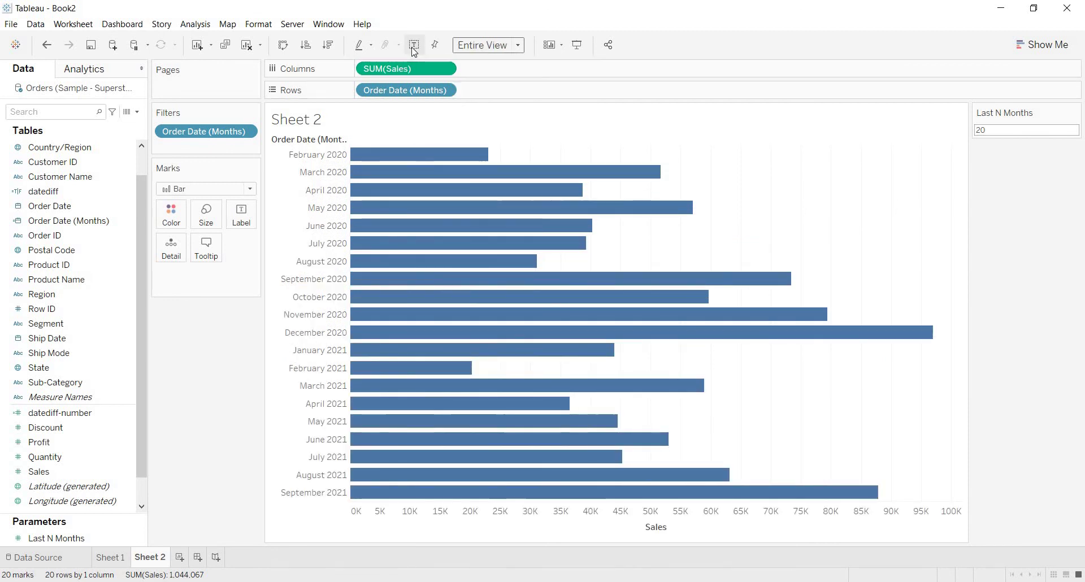
click(414, 45)
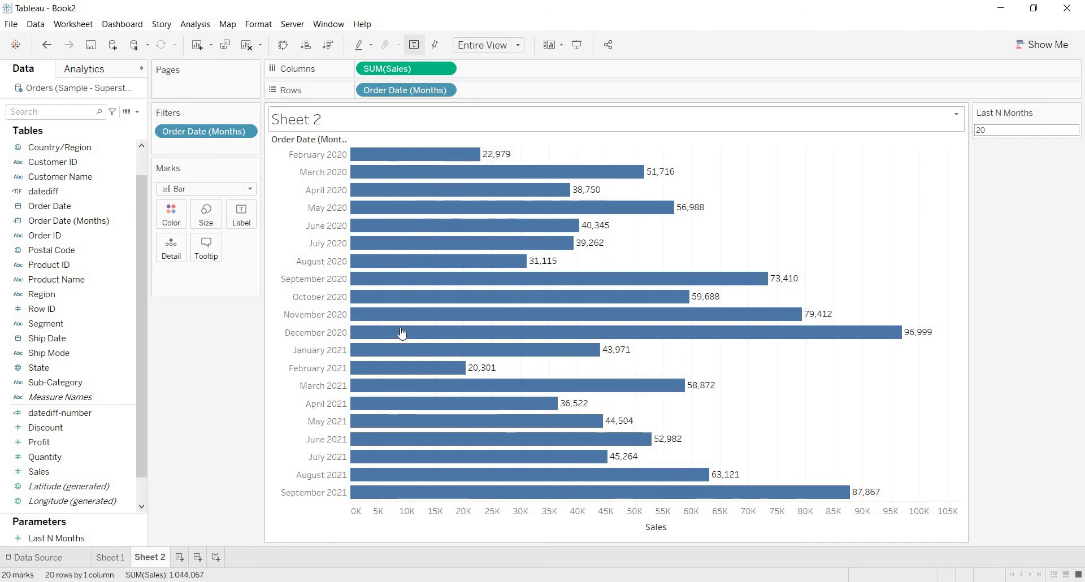
Step: On a new worksheet, start a set from the Order Date (Months) field that uses all values
click(180, 557)
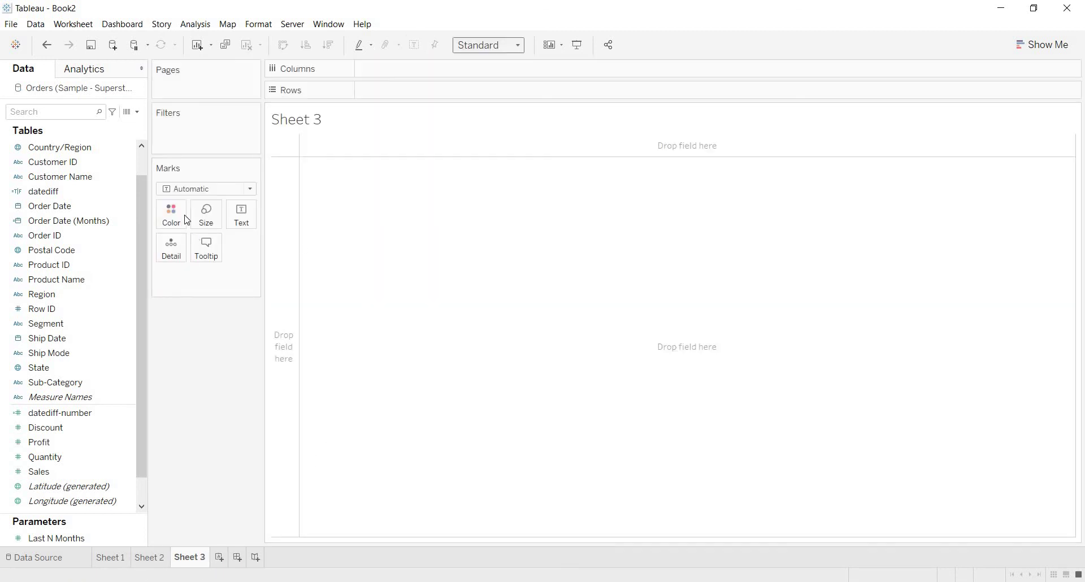
click(86, 210)
click(87, 223)
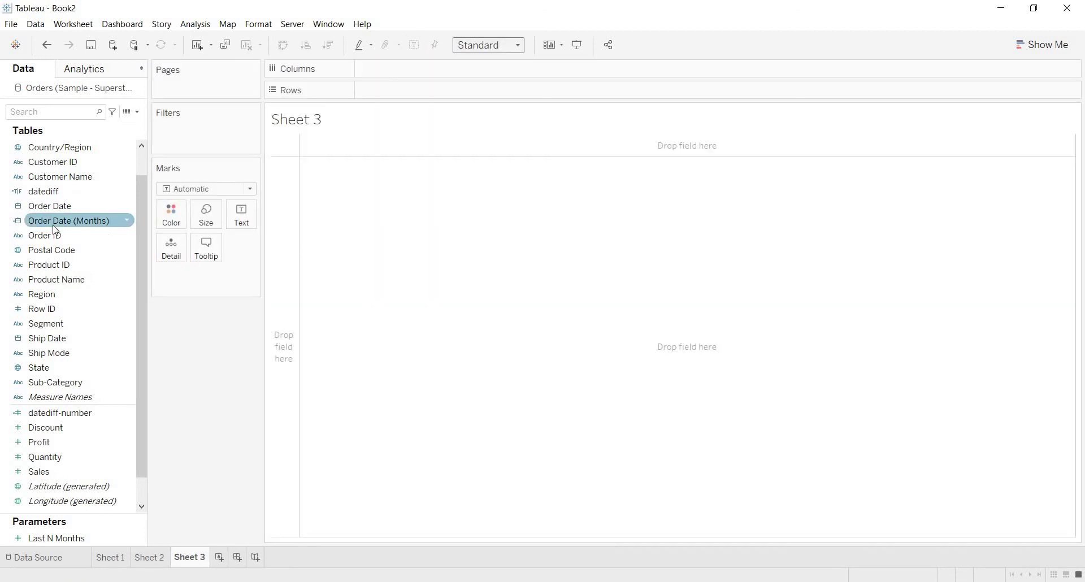
right_click(94, 224)
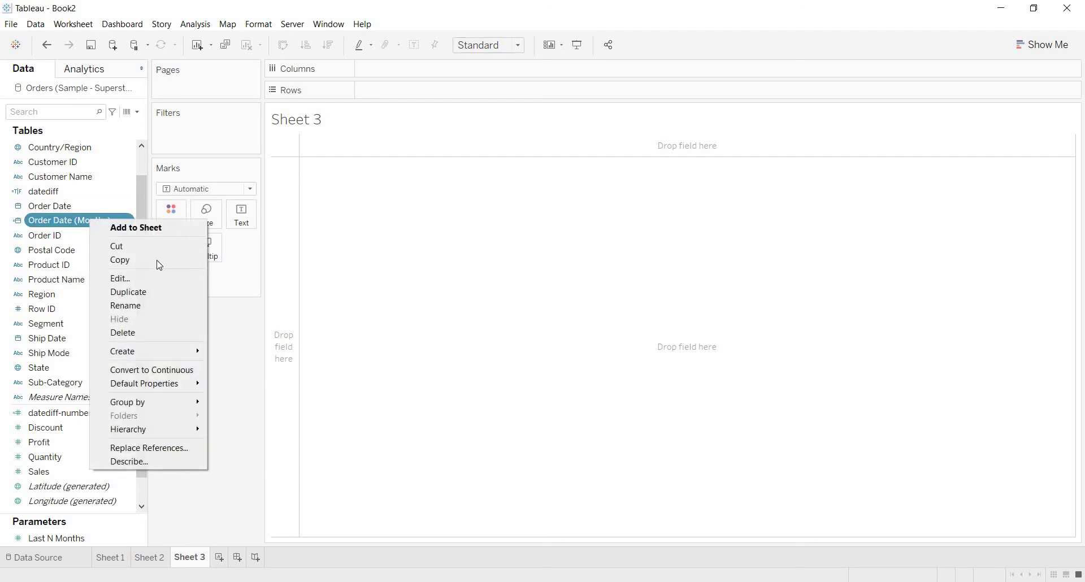
mouse_move(175, 353)
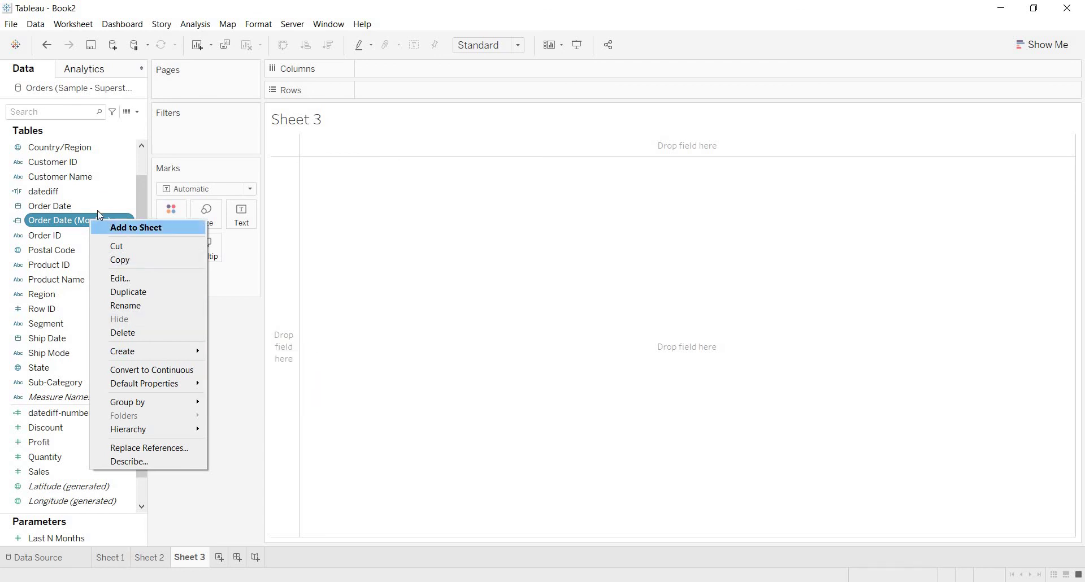
mouse_move(210, 353)
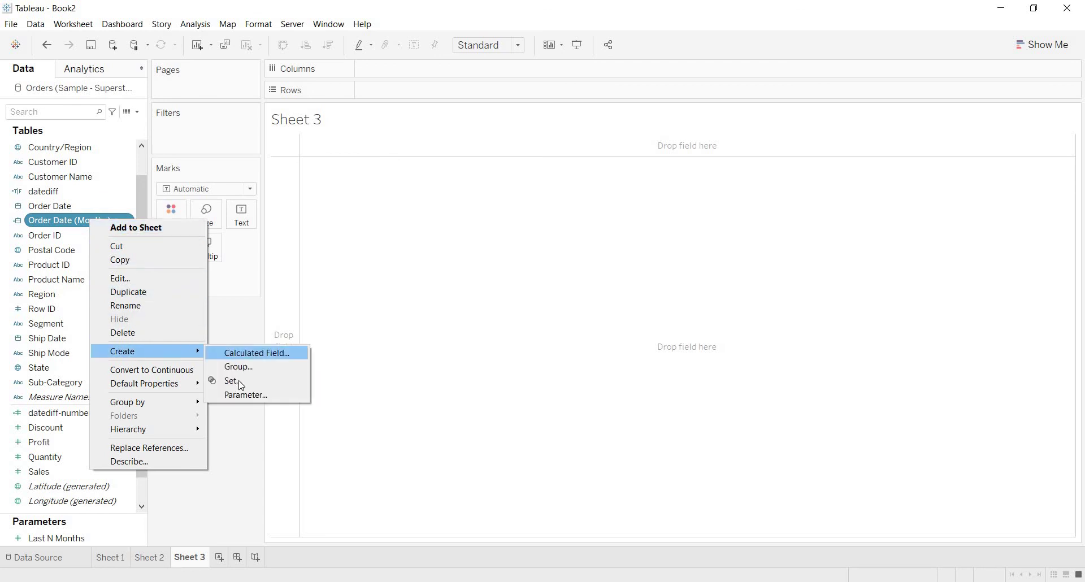
click(242, 382)
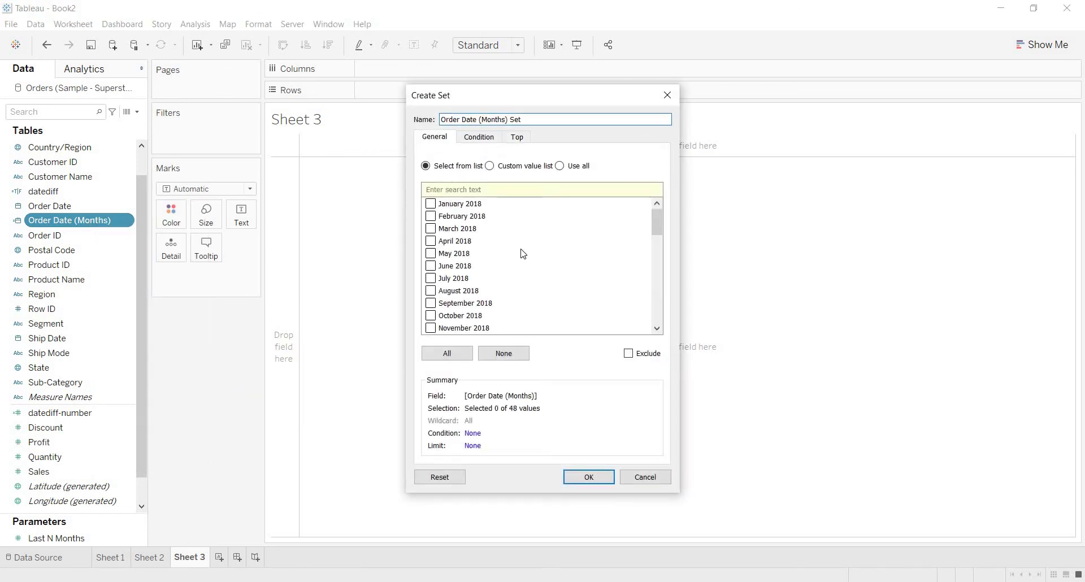
click(559, 166)
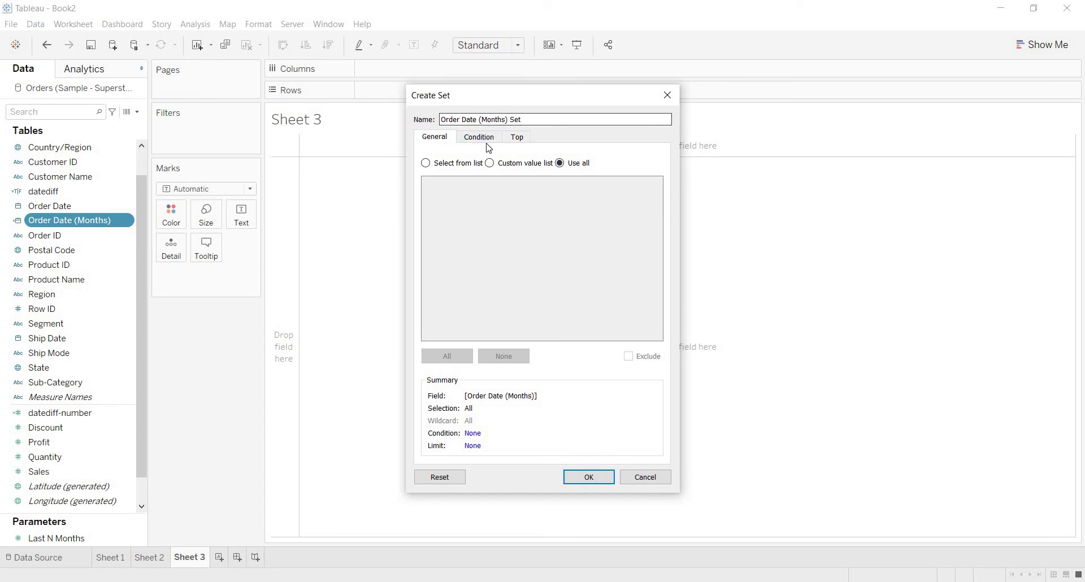
Step: Give the set a formula condition of [Order Date (Months)]<TODAY()
click(494, 138)
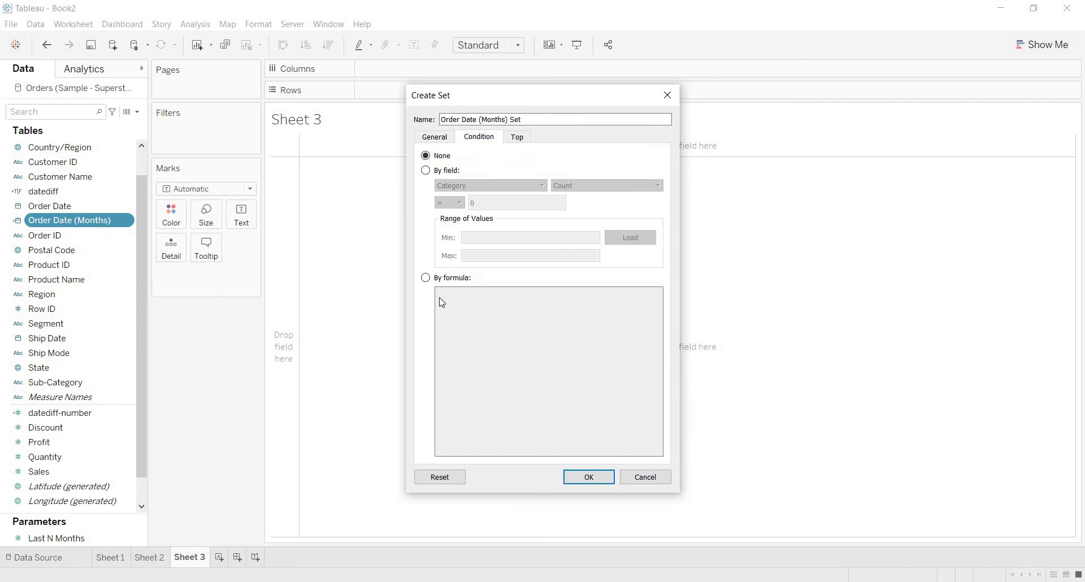
click(427, 278)
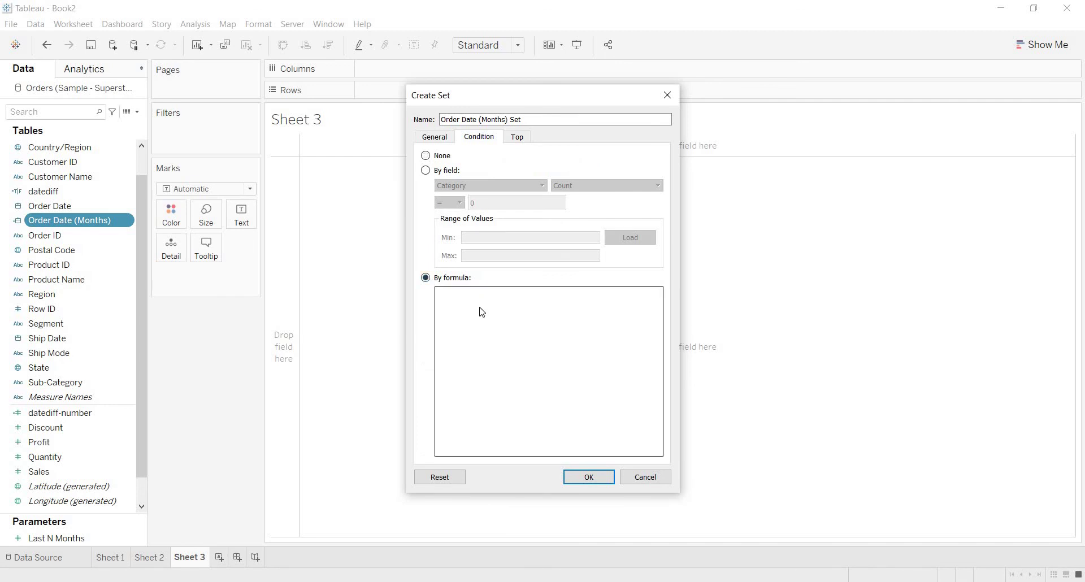
text(ord)
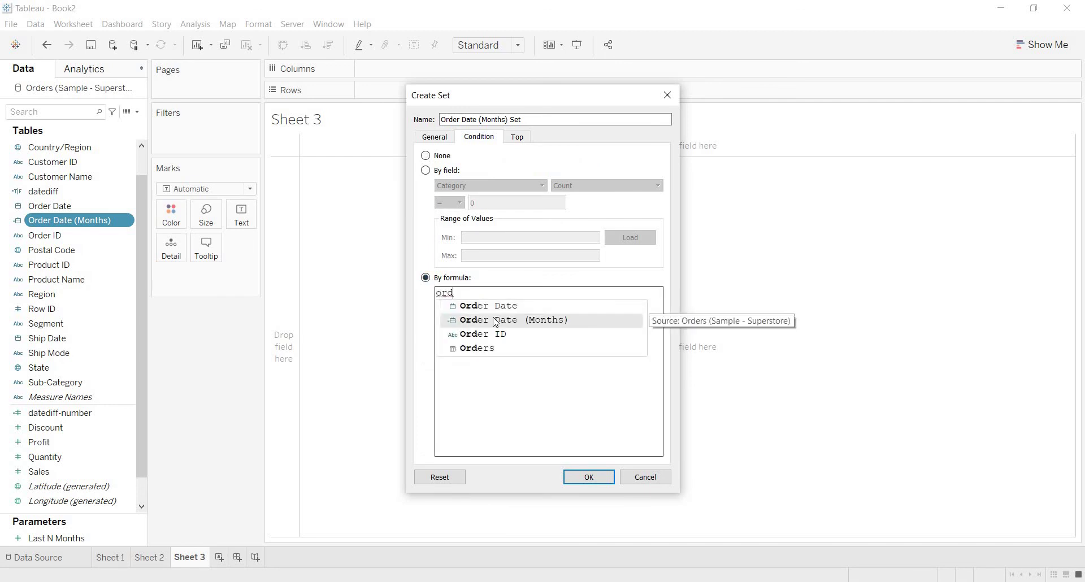
click(495, 321)
text(<)
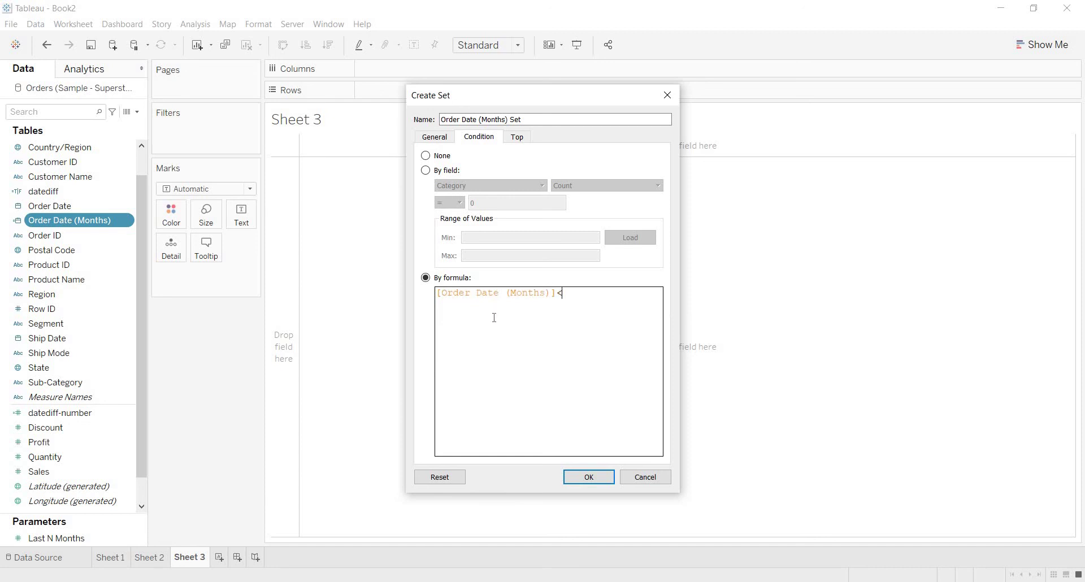
text(to)
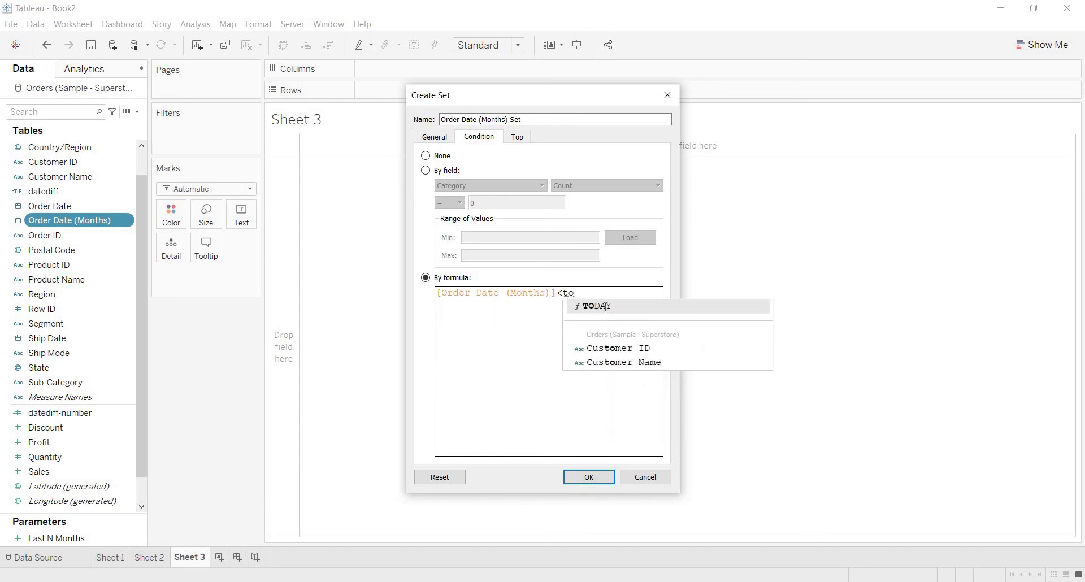
click(606, 306)
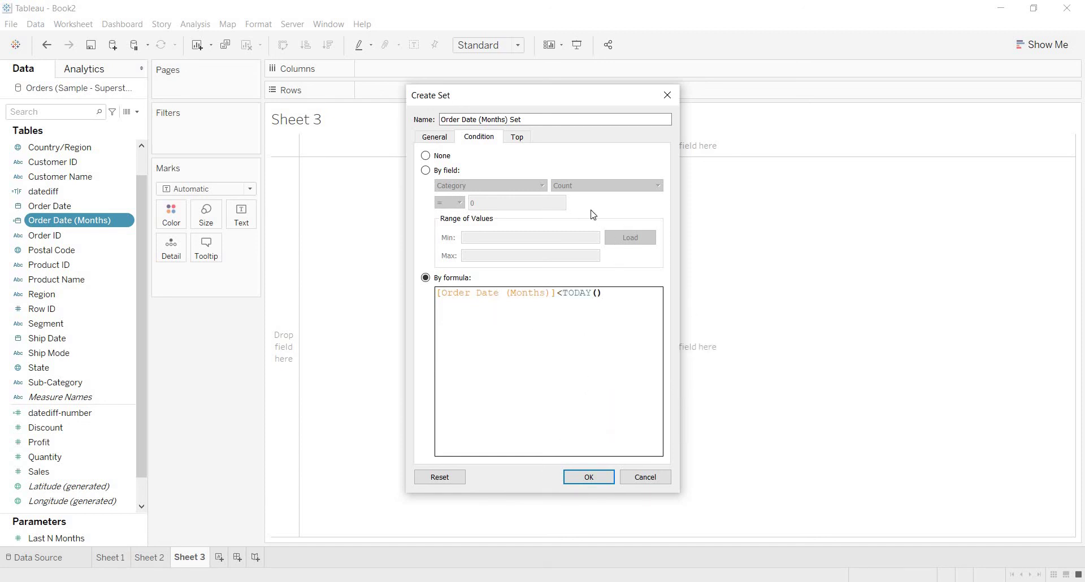
Step: Limit the set to the top 12 by the Maximum of Order Date (Months) and create it
click(525, 142)
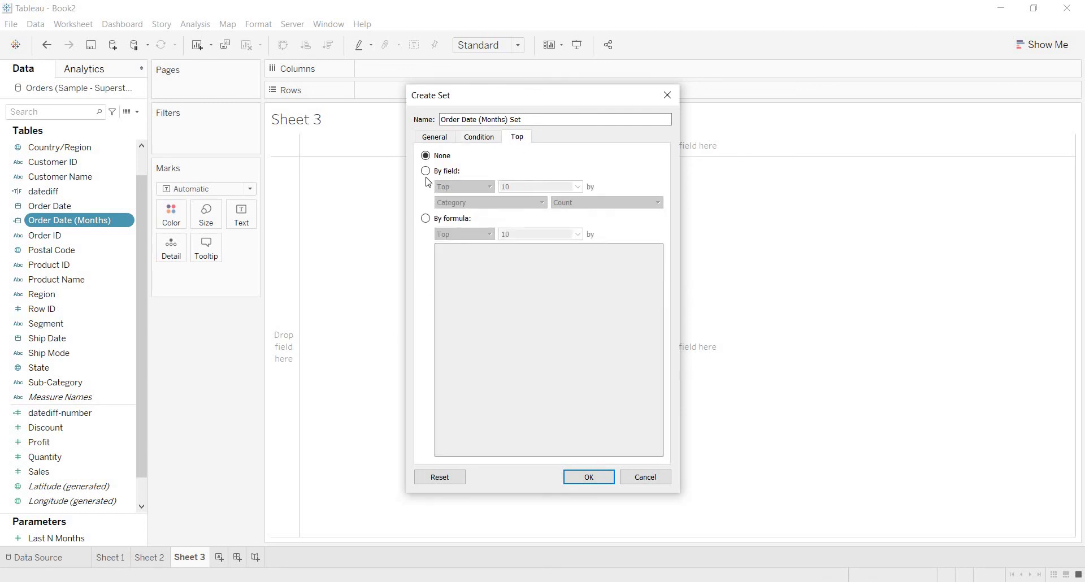
click(427, 171)
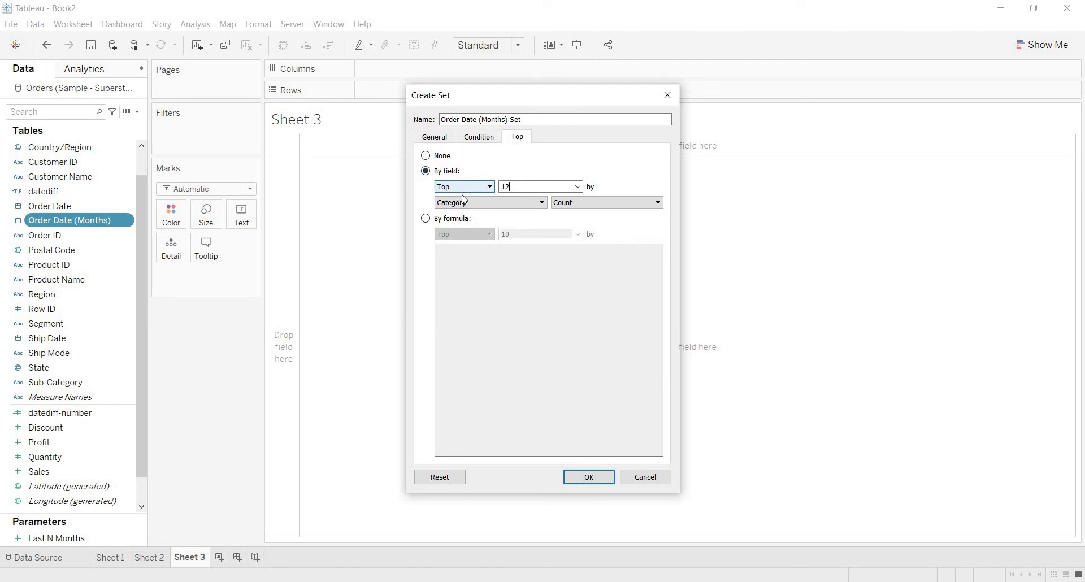
click(542, 202)
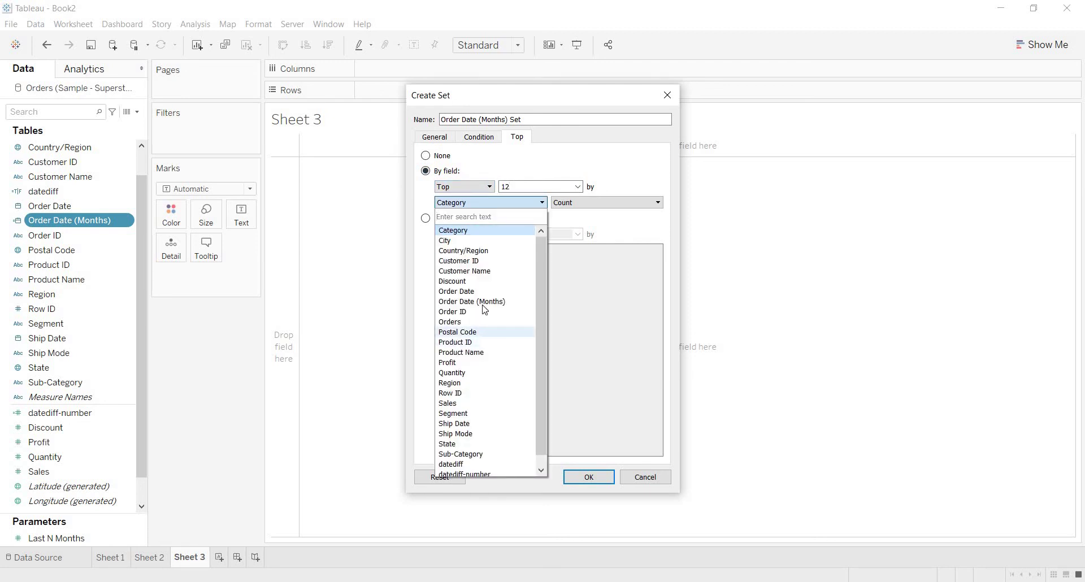
click(484, 302)
click(579, 204)
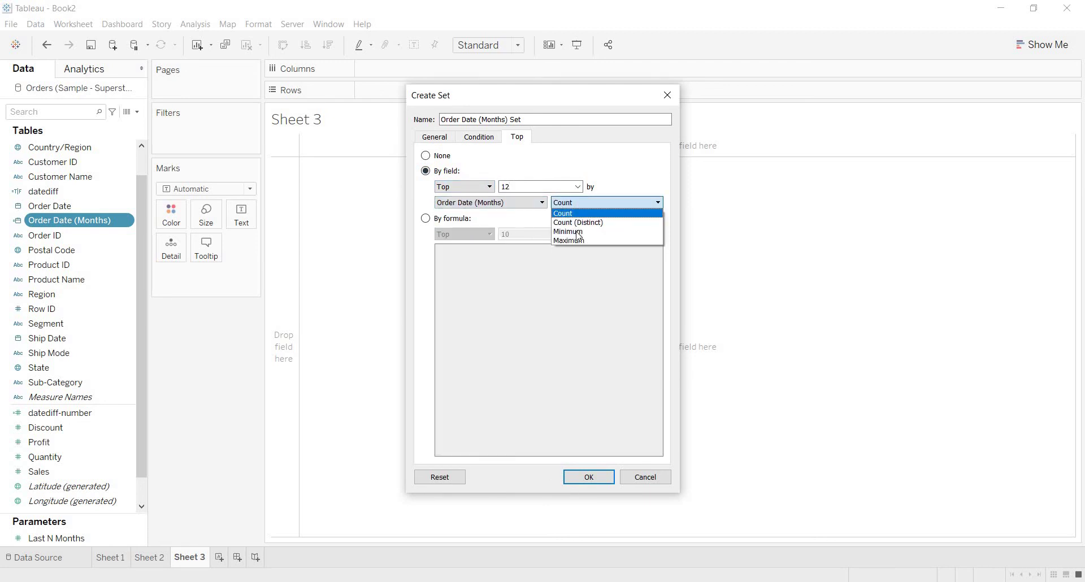
click(577, 241)
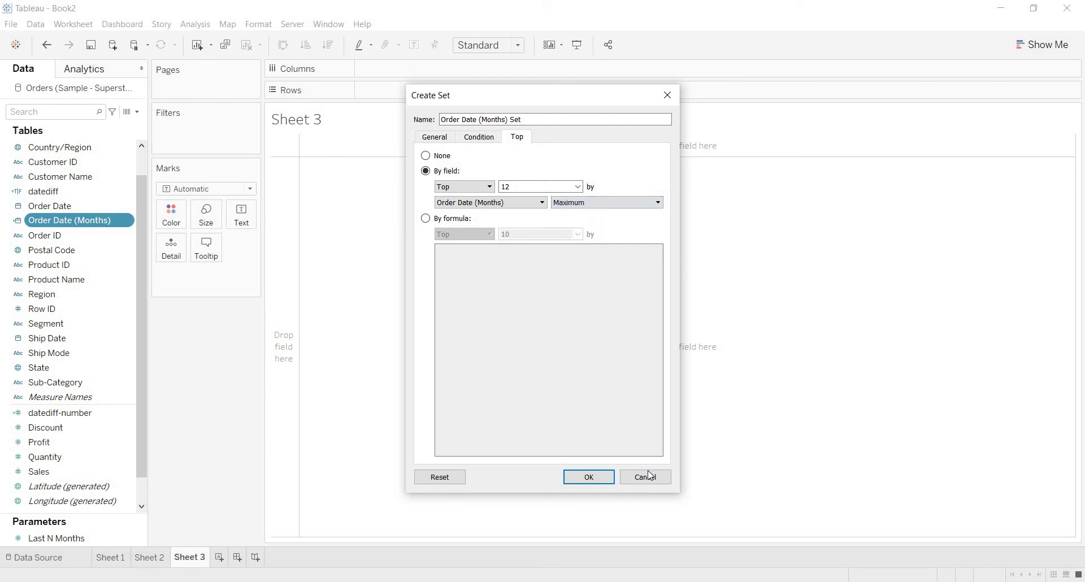
click(603, 484)
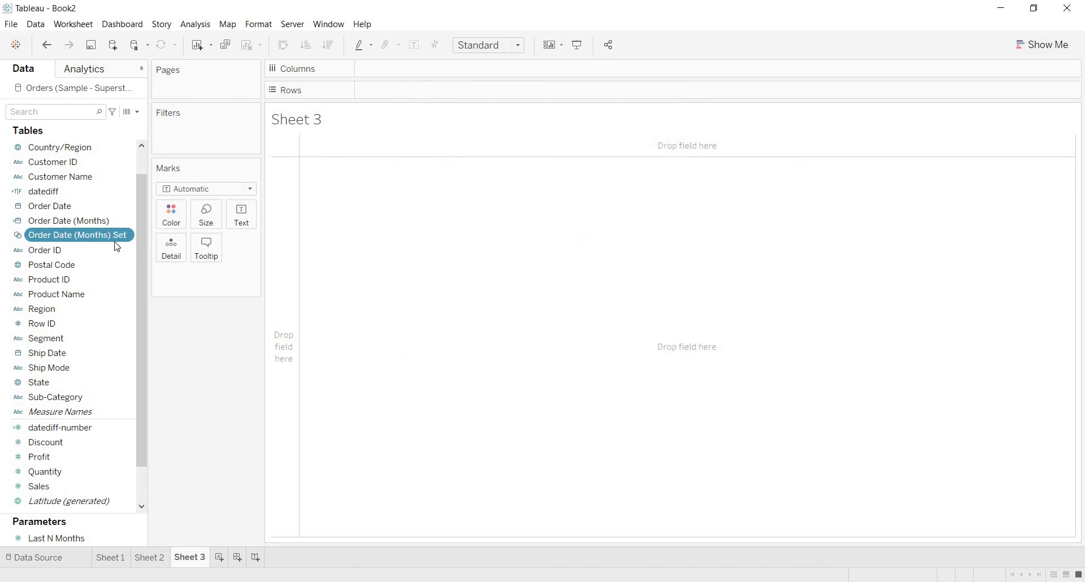
Step: Place the Order Date (Months) Set on Rows and display its members instead of In/Out
drag(98, 244, 434, 95)
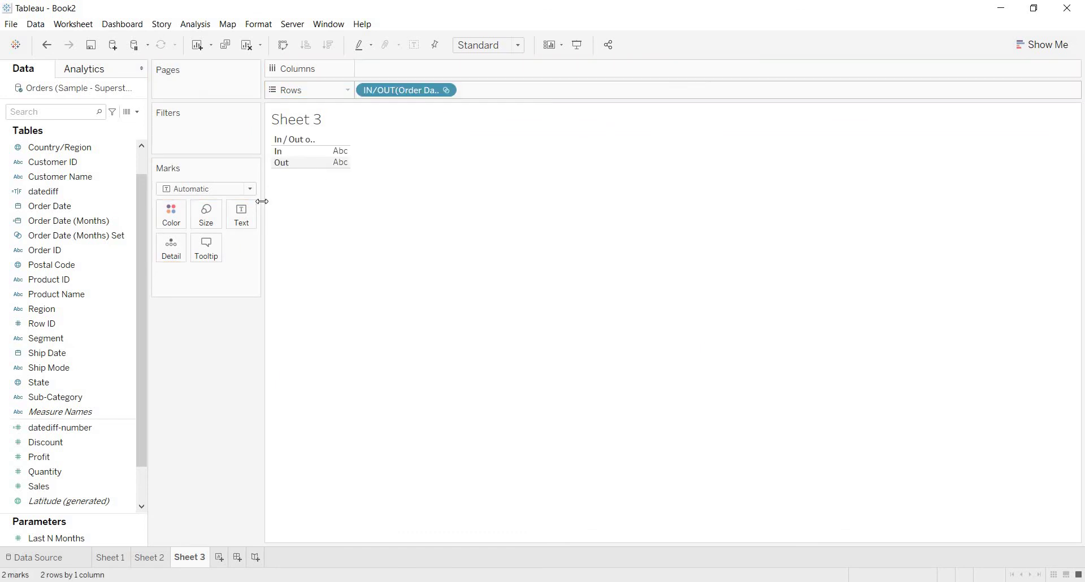
right_click(431, 92)
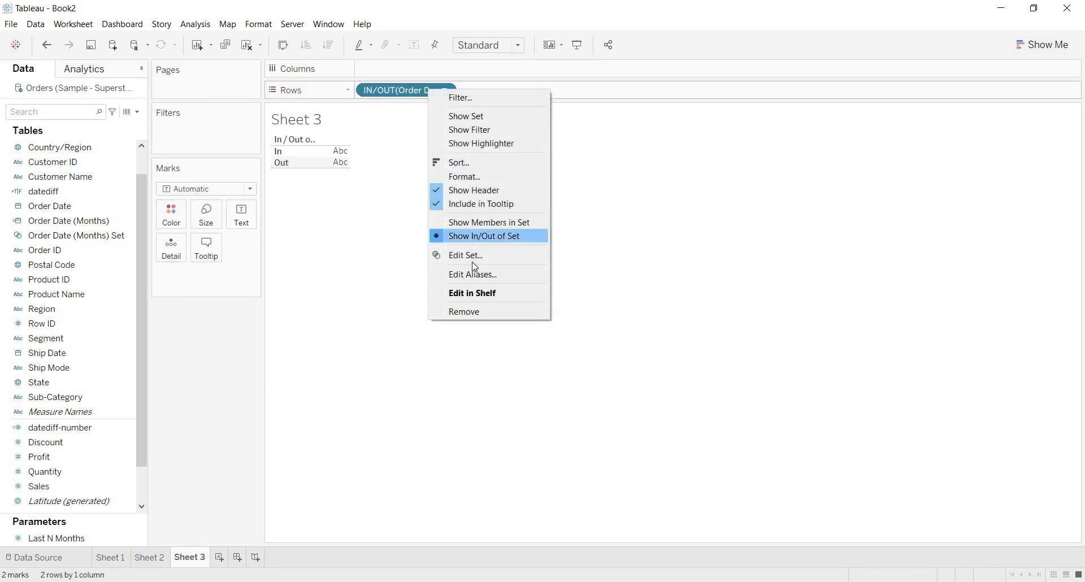
click(497, 222)
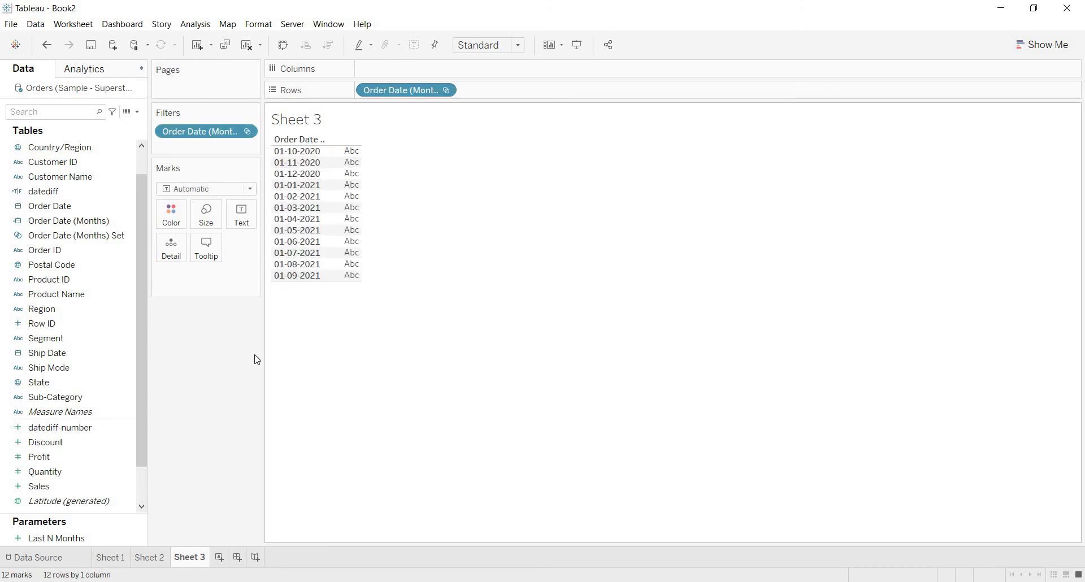
click(103, 538)
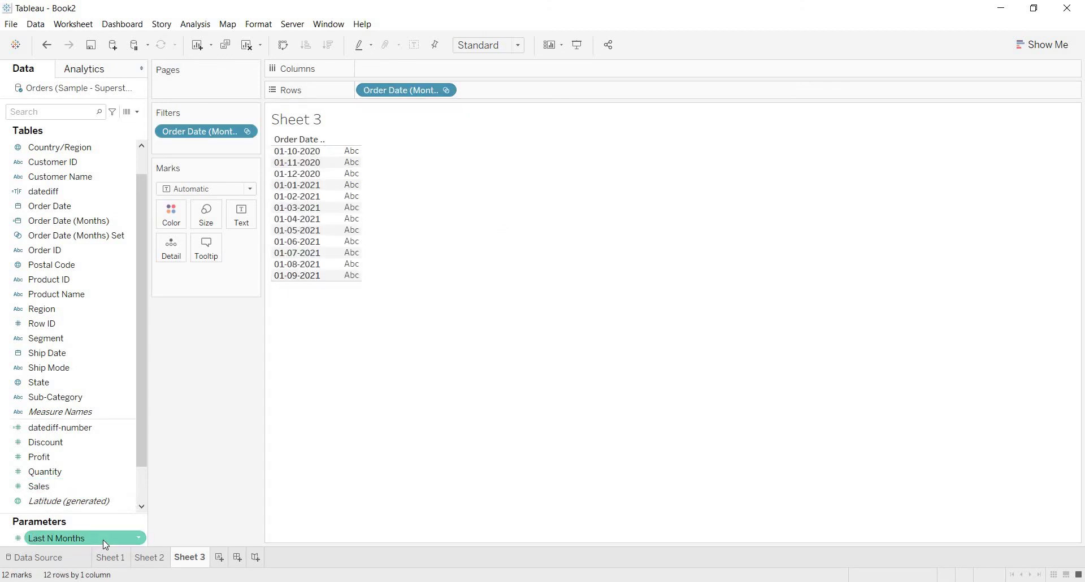
right_click(103, 539)
click(229, 494)
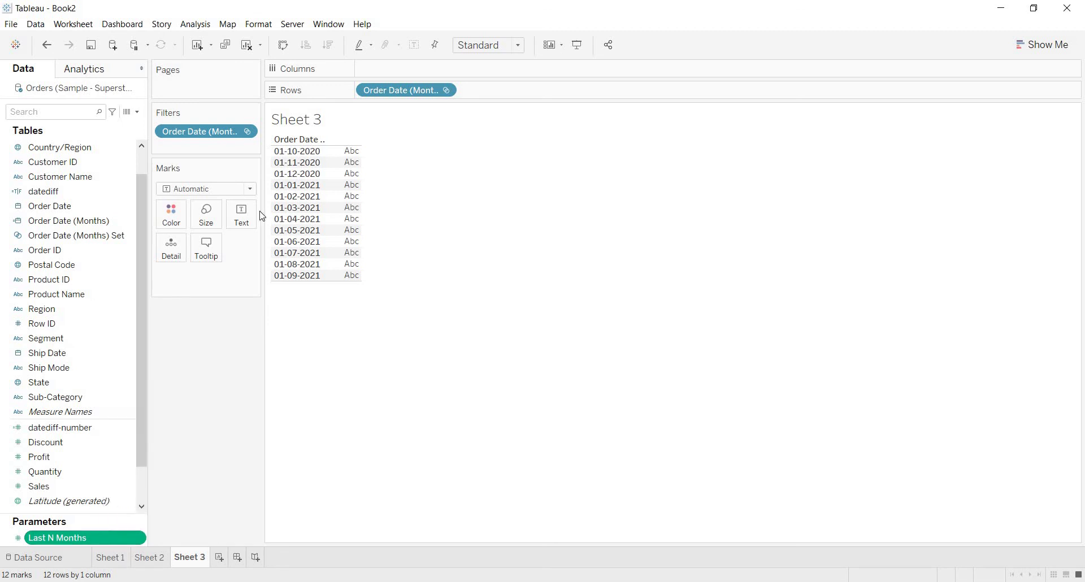
right_click(228, 134)
click(246, 138)
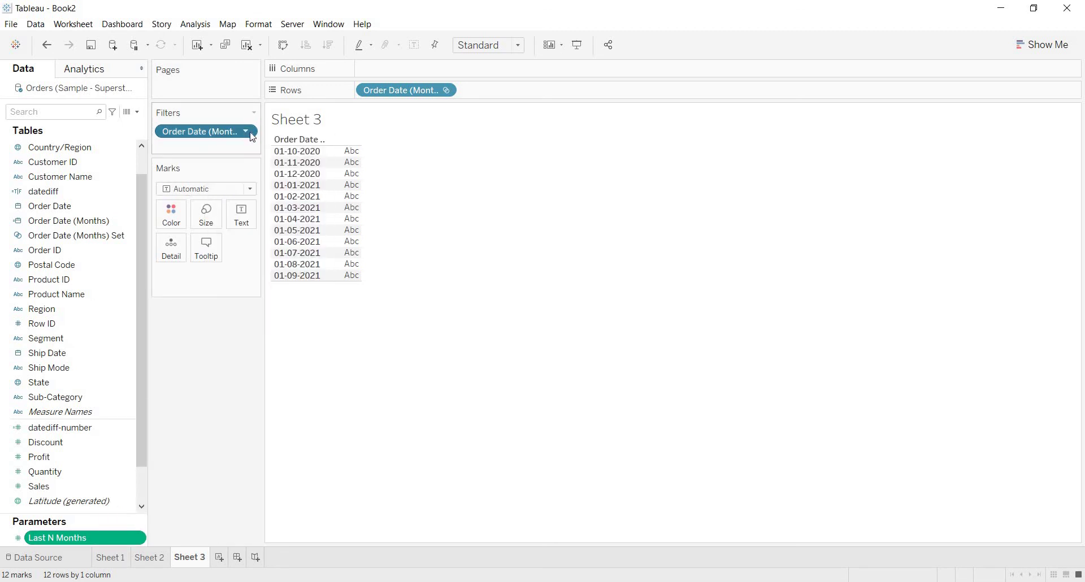
click(246, 132)
click(257, 139)
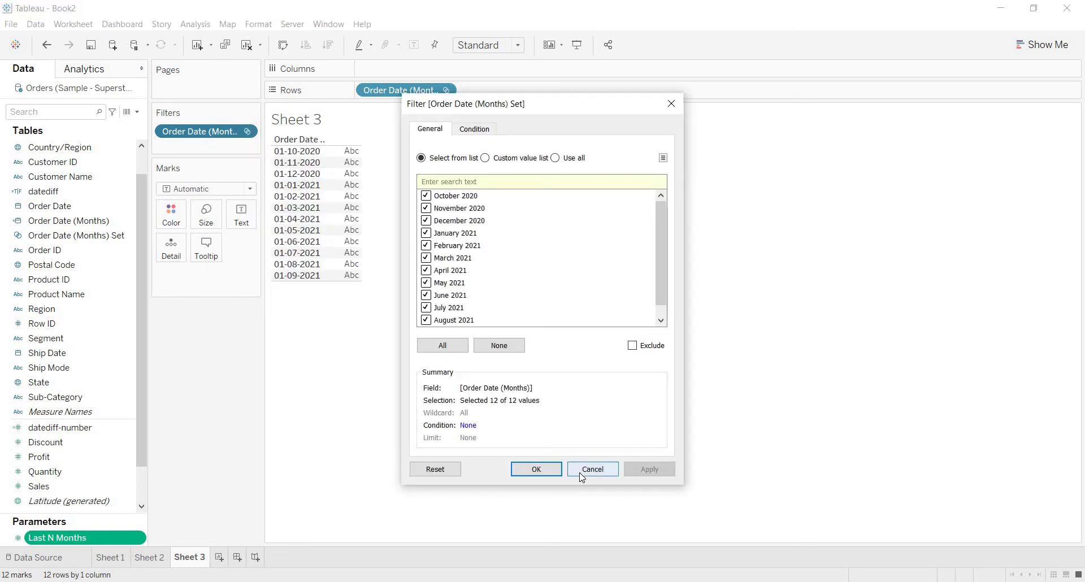
key(Escape)
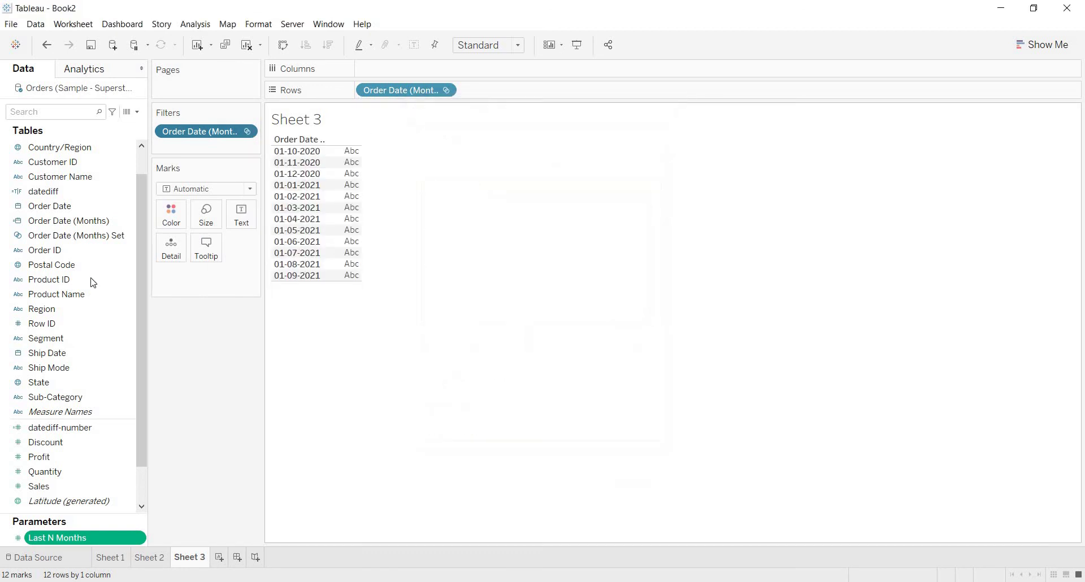
Step: Edit the Order Date (Months) Set so its Top limit uses the Last N Months parameter
right_click(106, 236)
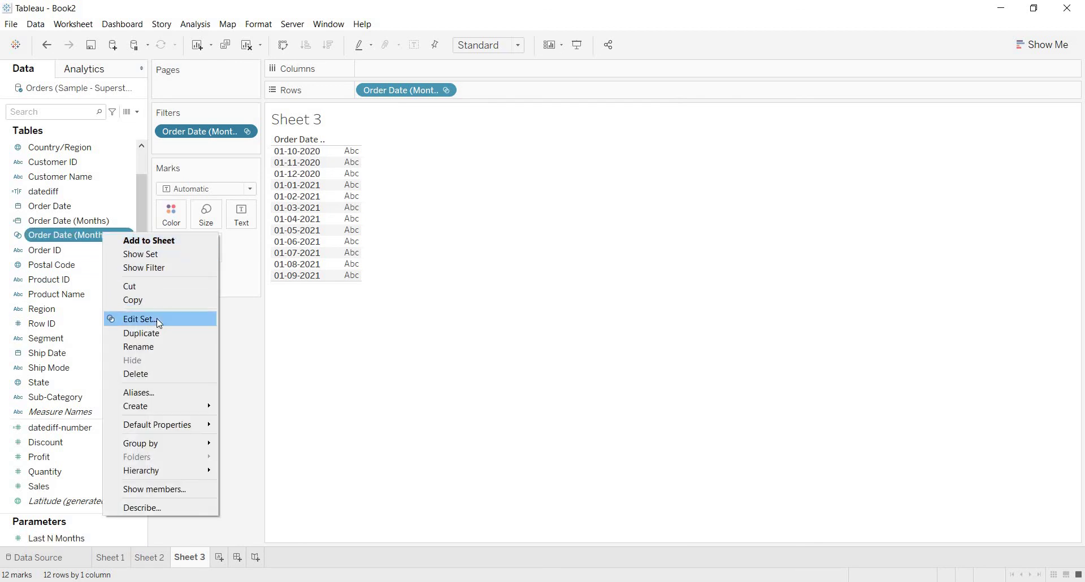
click(541, 77)
click(518, 137)
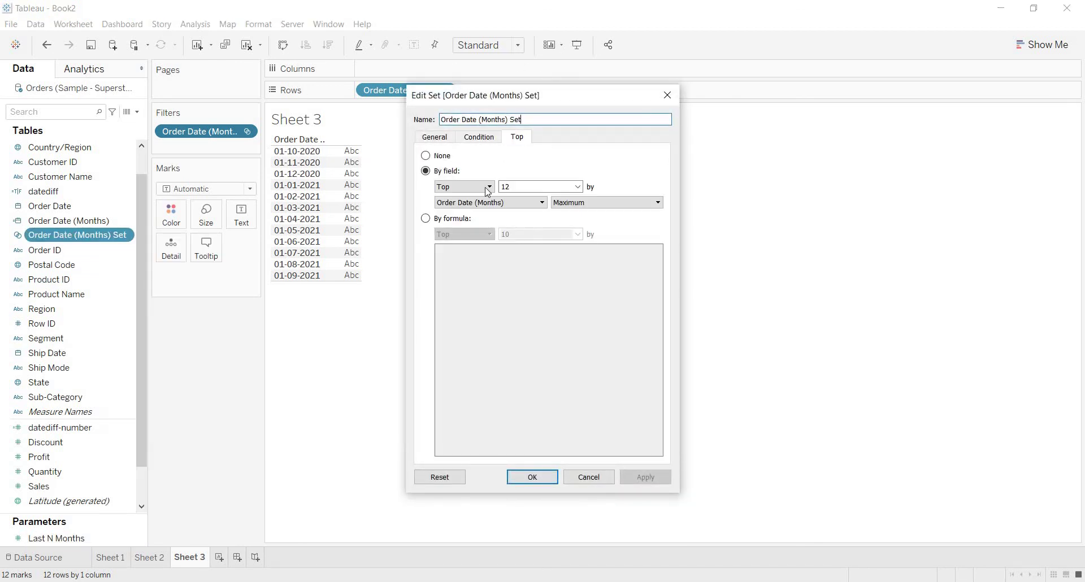
click(579, 188)
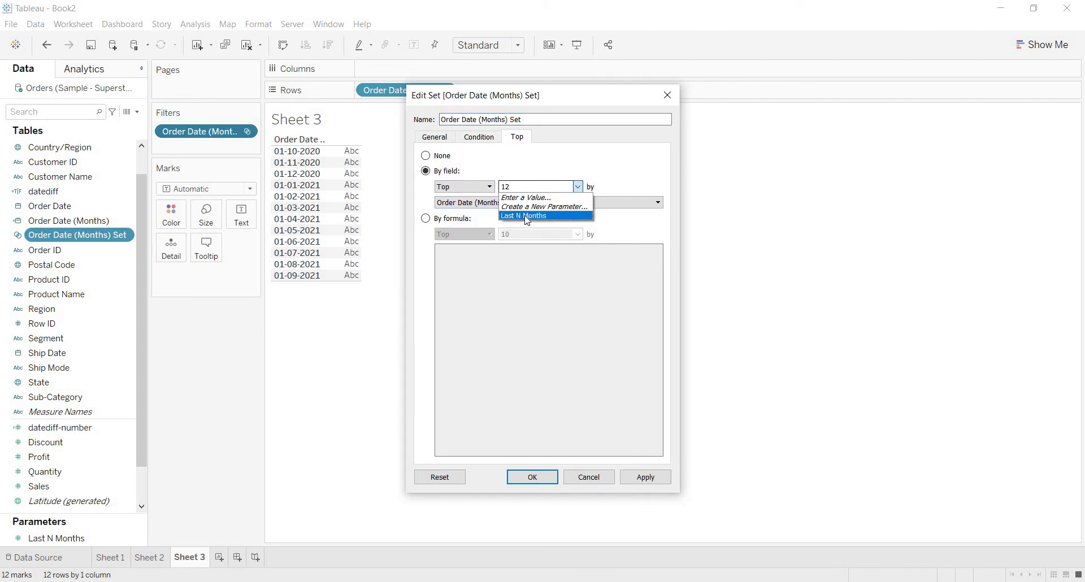
click(525, 217)
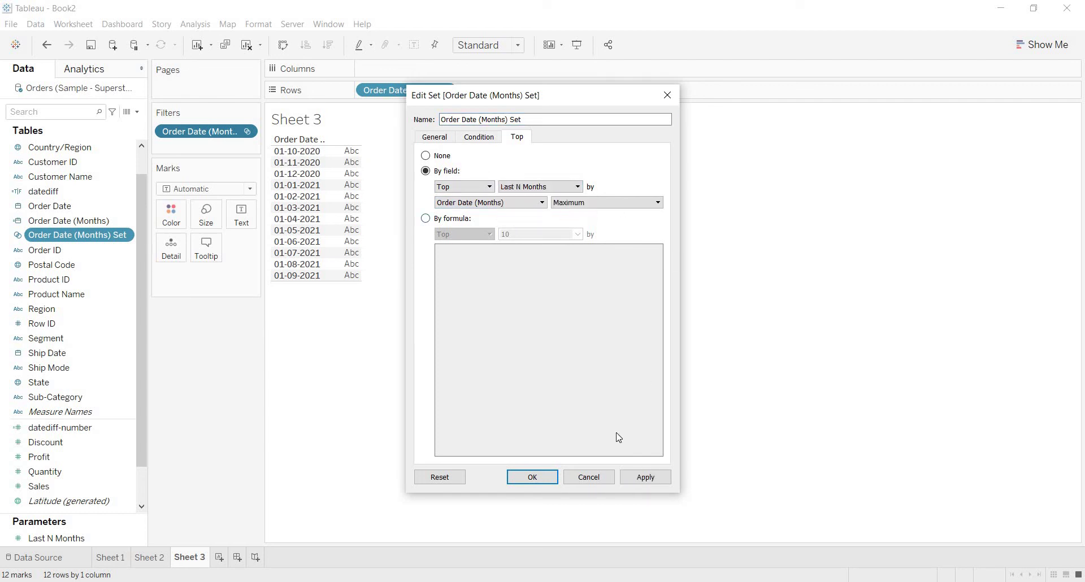
click(645, 478)
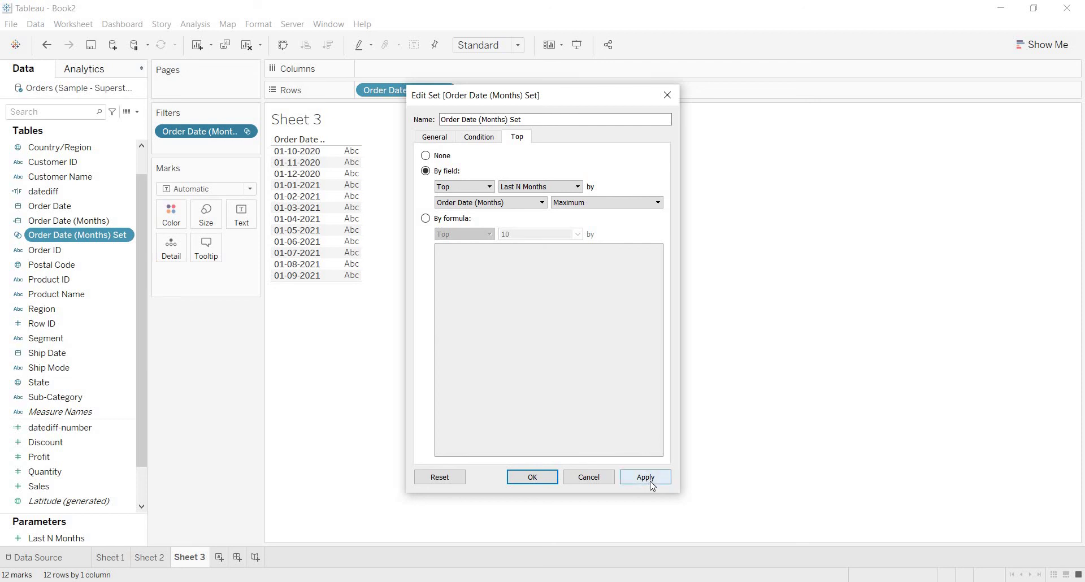
click(532, 477)
Step: Show the Last N Months parameter control on Sheet 3 and set its value to 5
click(65, 540)
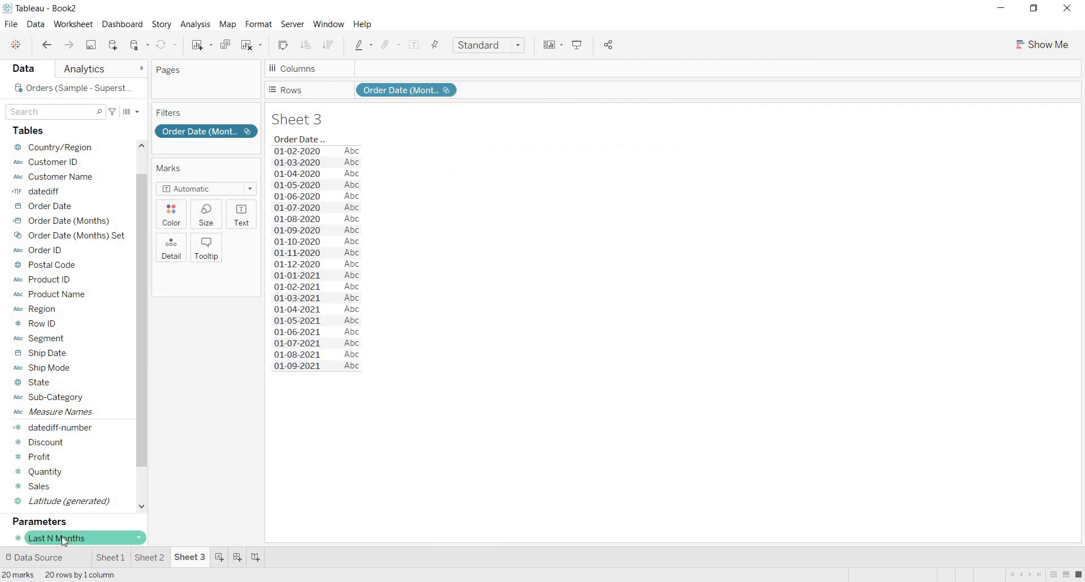
right_click(65, 540)
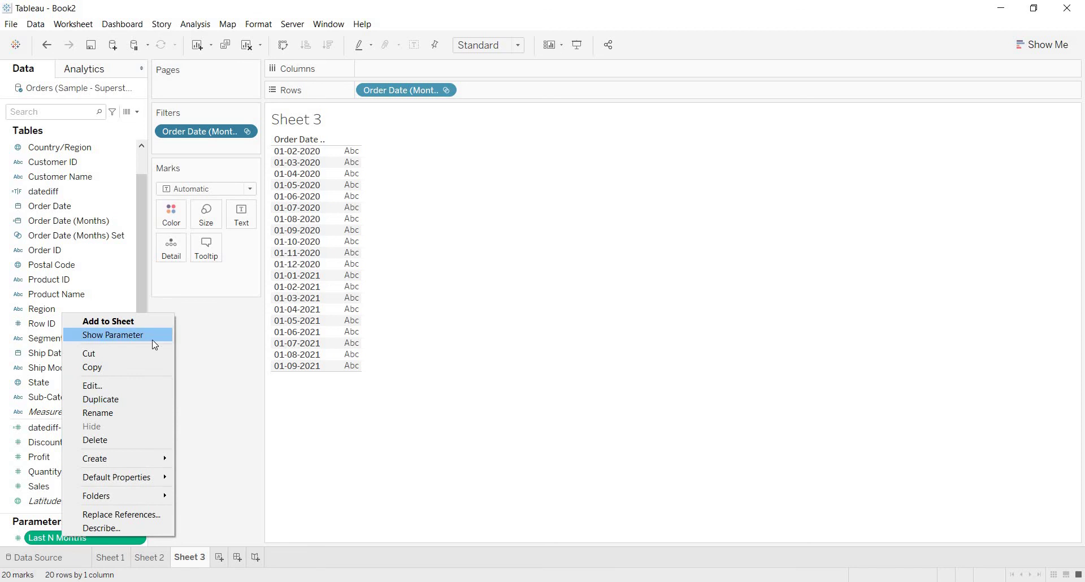
key(Return)
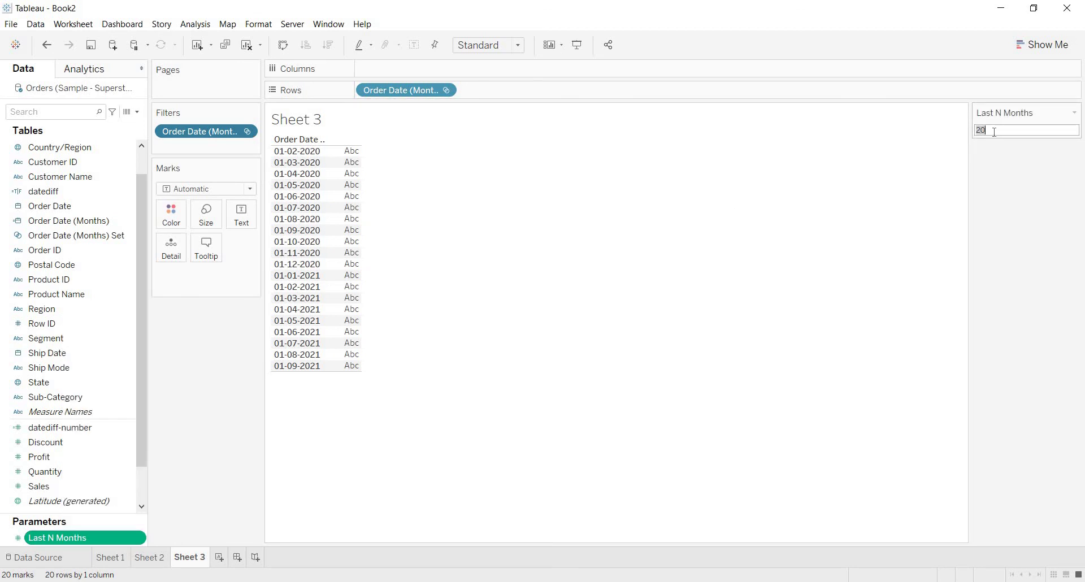
key(Return)
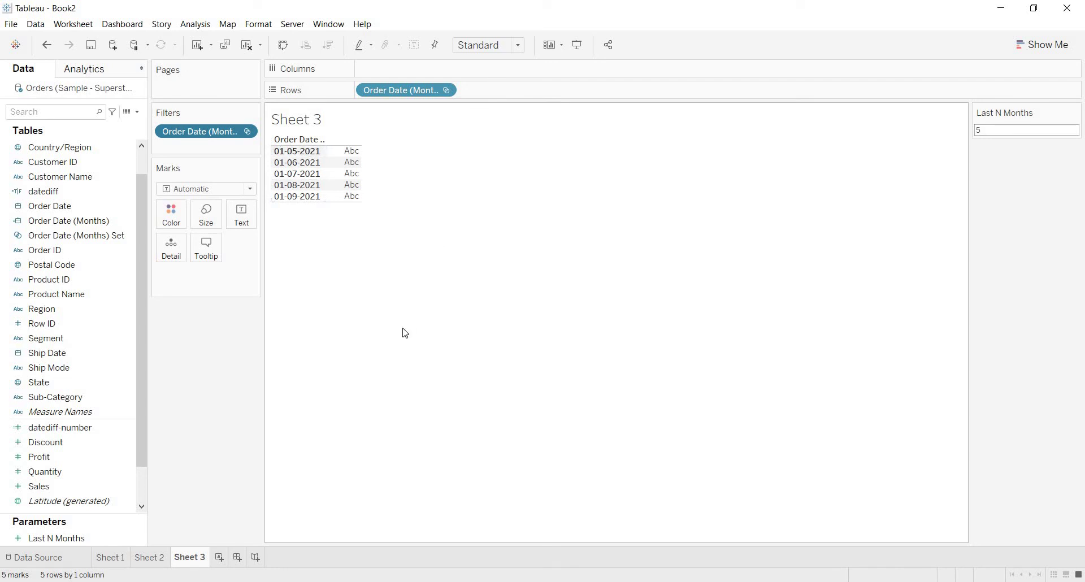
Step: Add Sales to Columns and set the Last N Months parameter to 10
drag(73, 486, 403, 68)
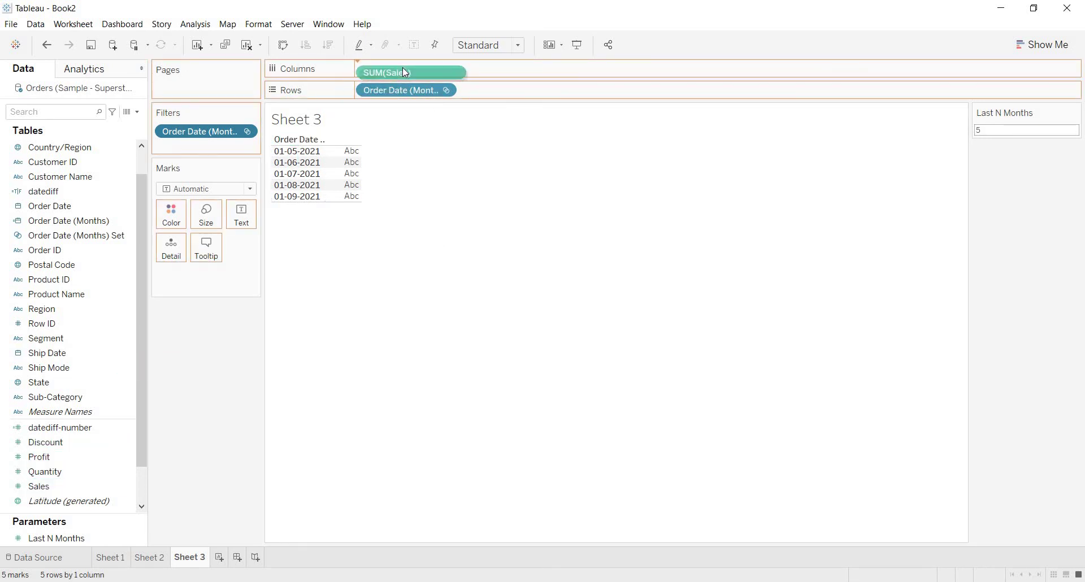
click(1030, 132)
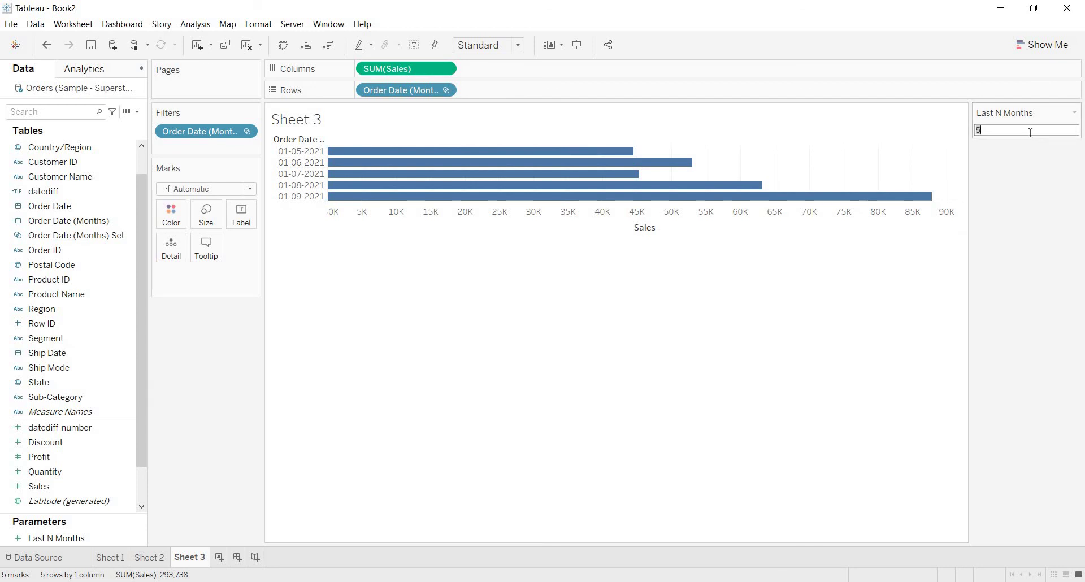
text(10)
key(Return)
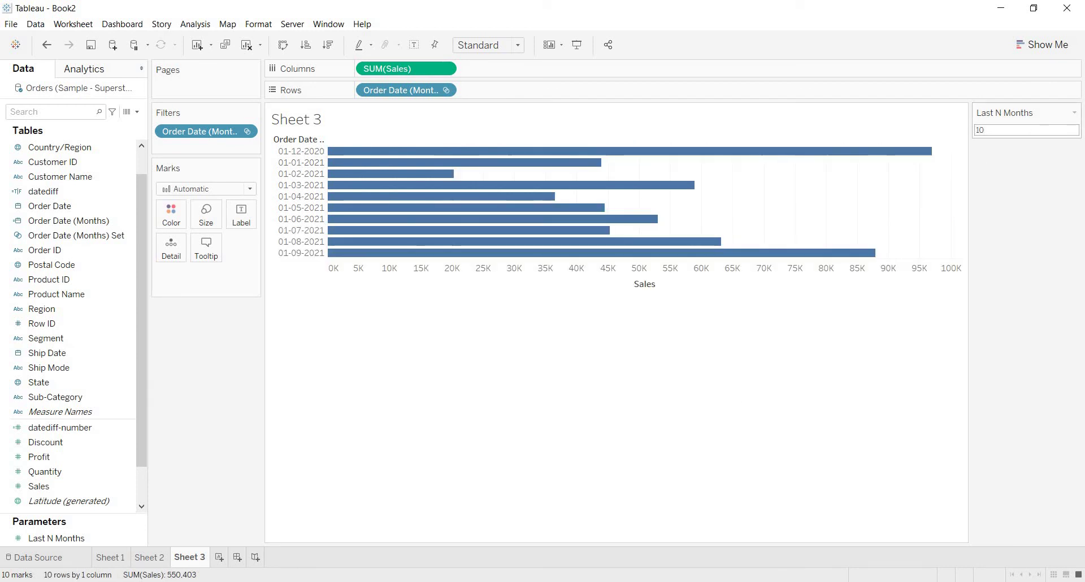